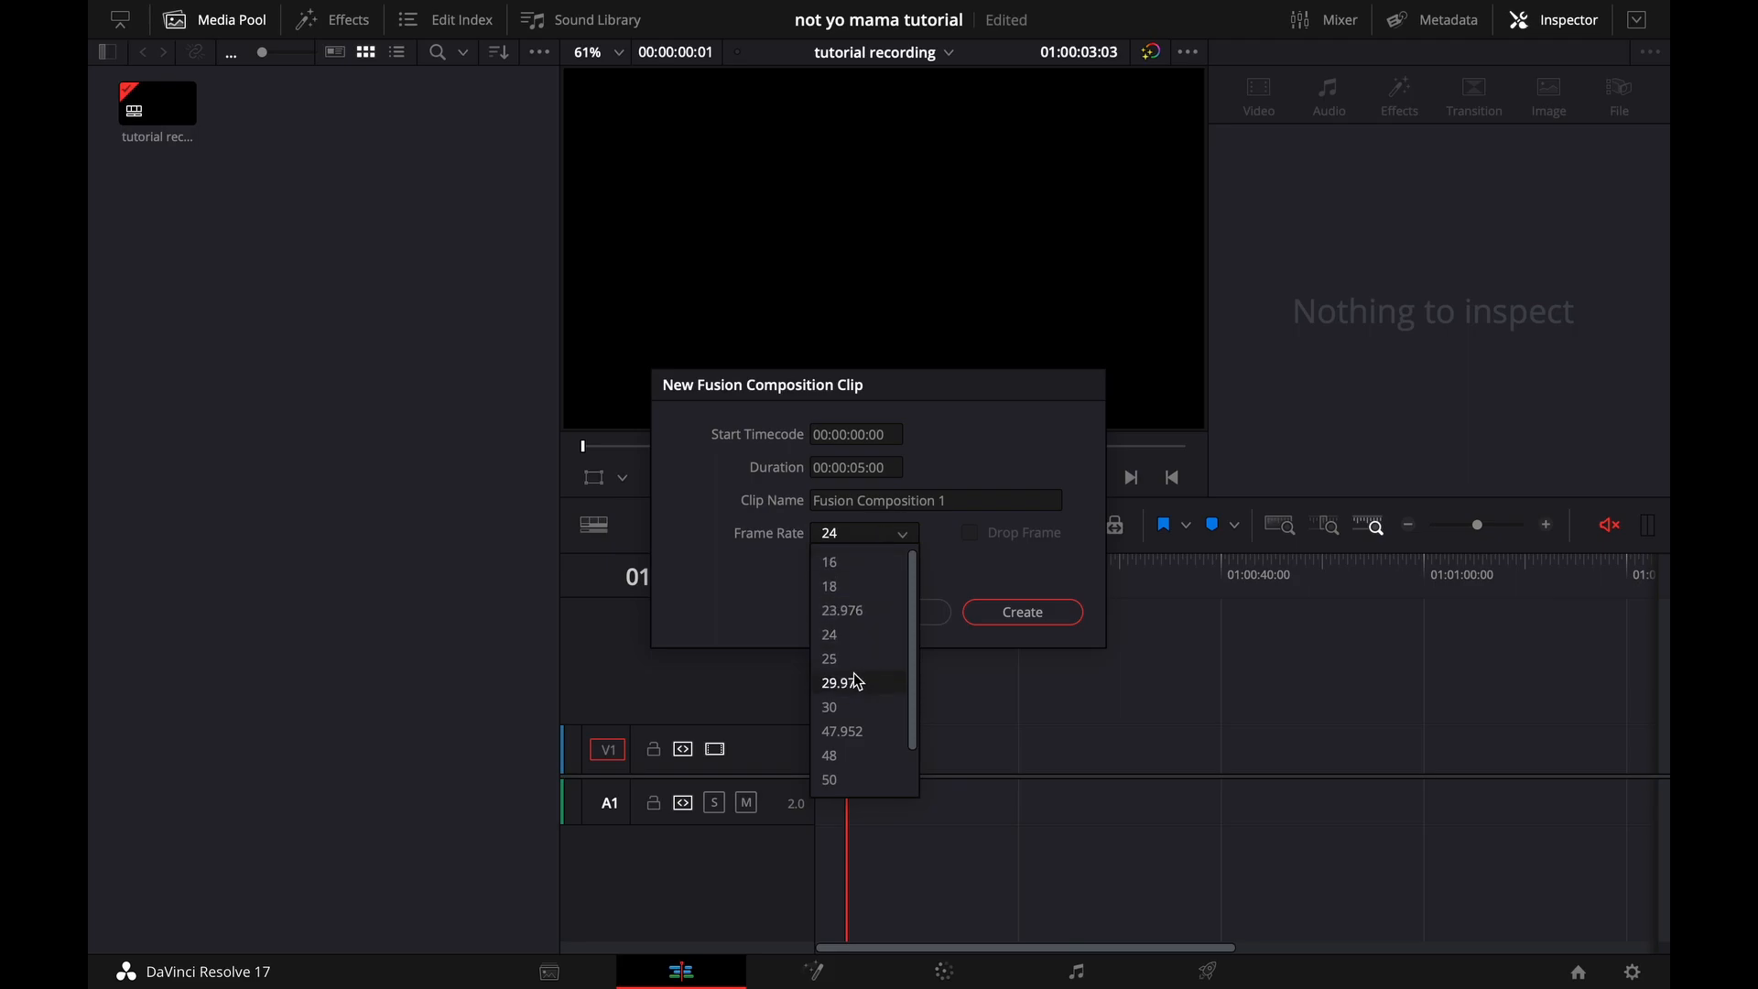
Create a new Fusion composition clip with a frame rate of 30 fps.
{"action": "left_click", "coordinate": [844, 705]}
{"action": "left_click", "coordinate": [862, 468]}
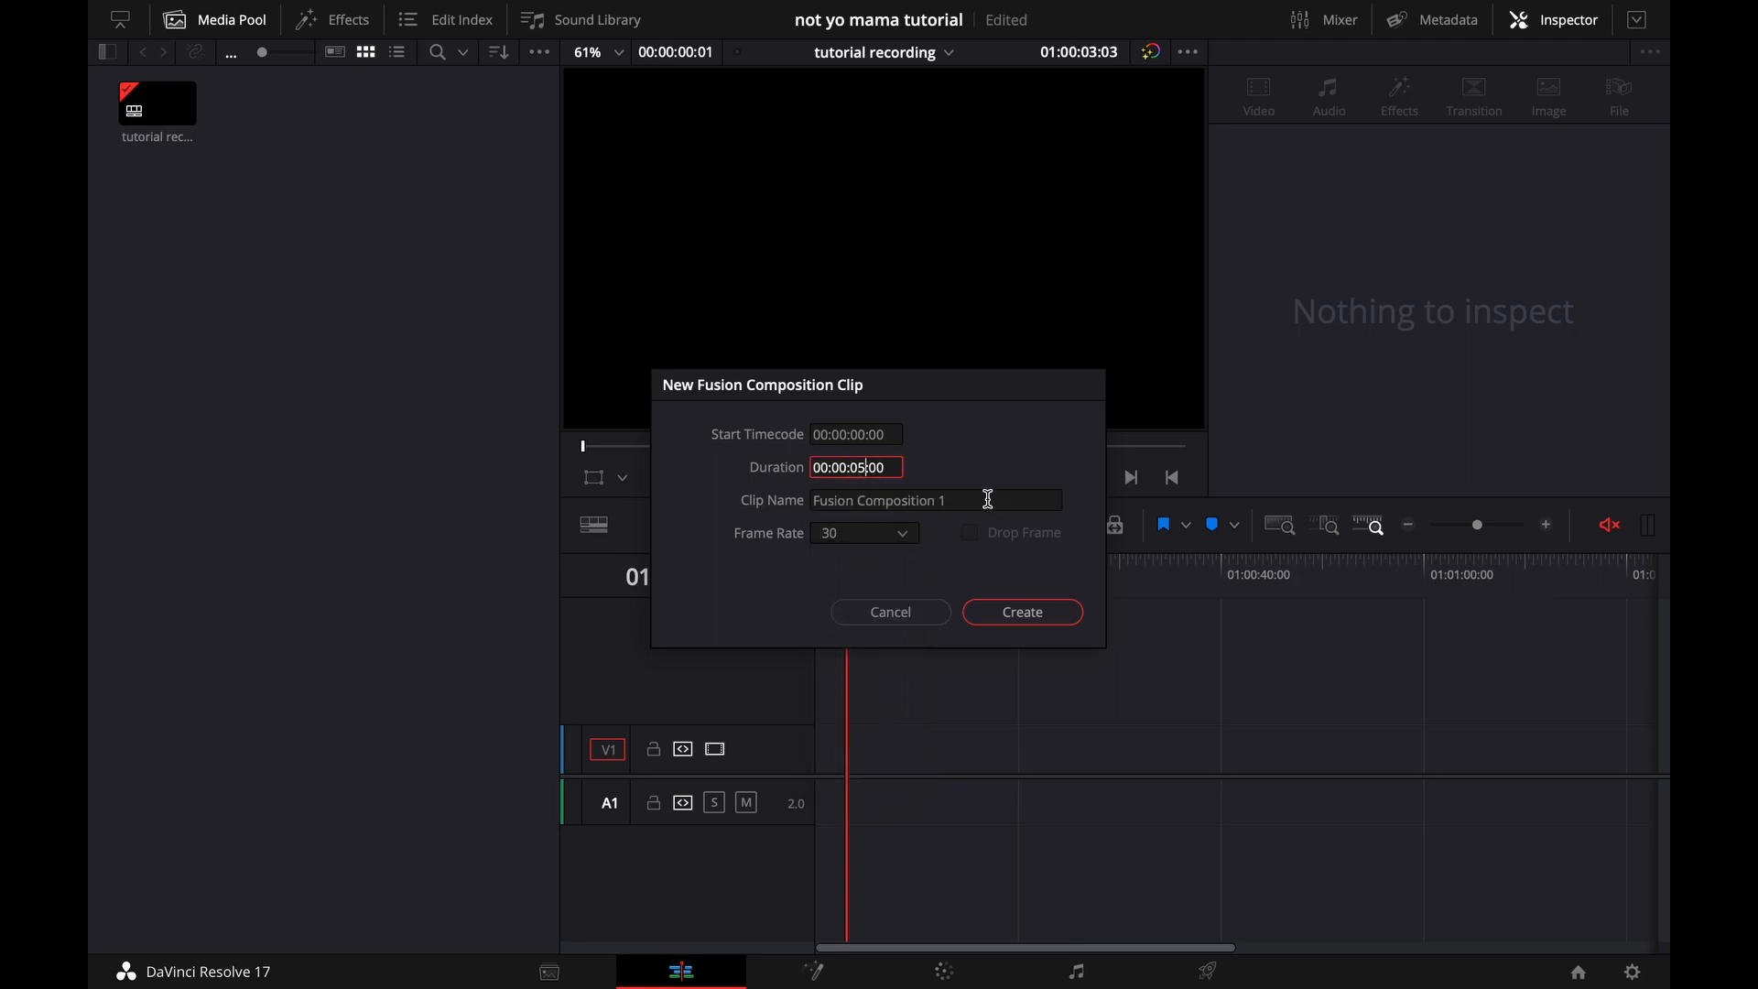
{"action": "left_click", "coordinate": [1008, 612]}
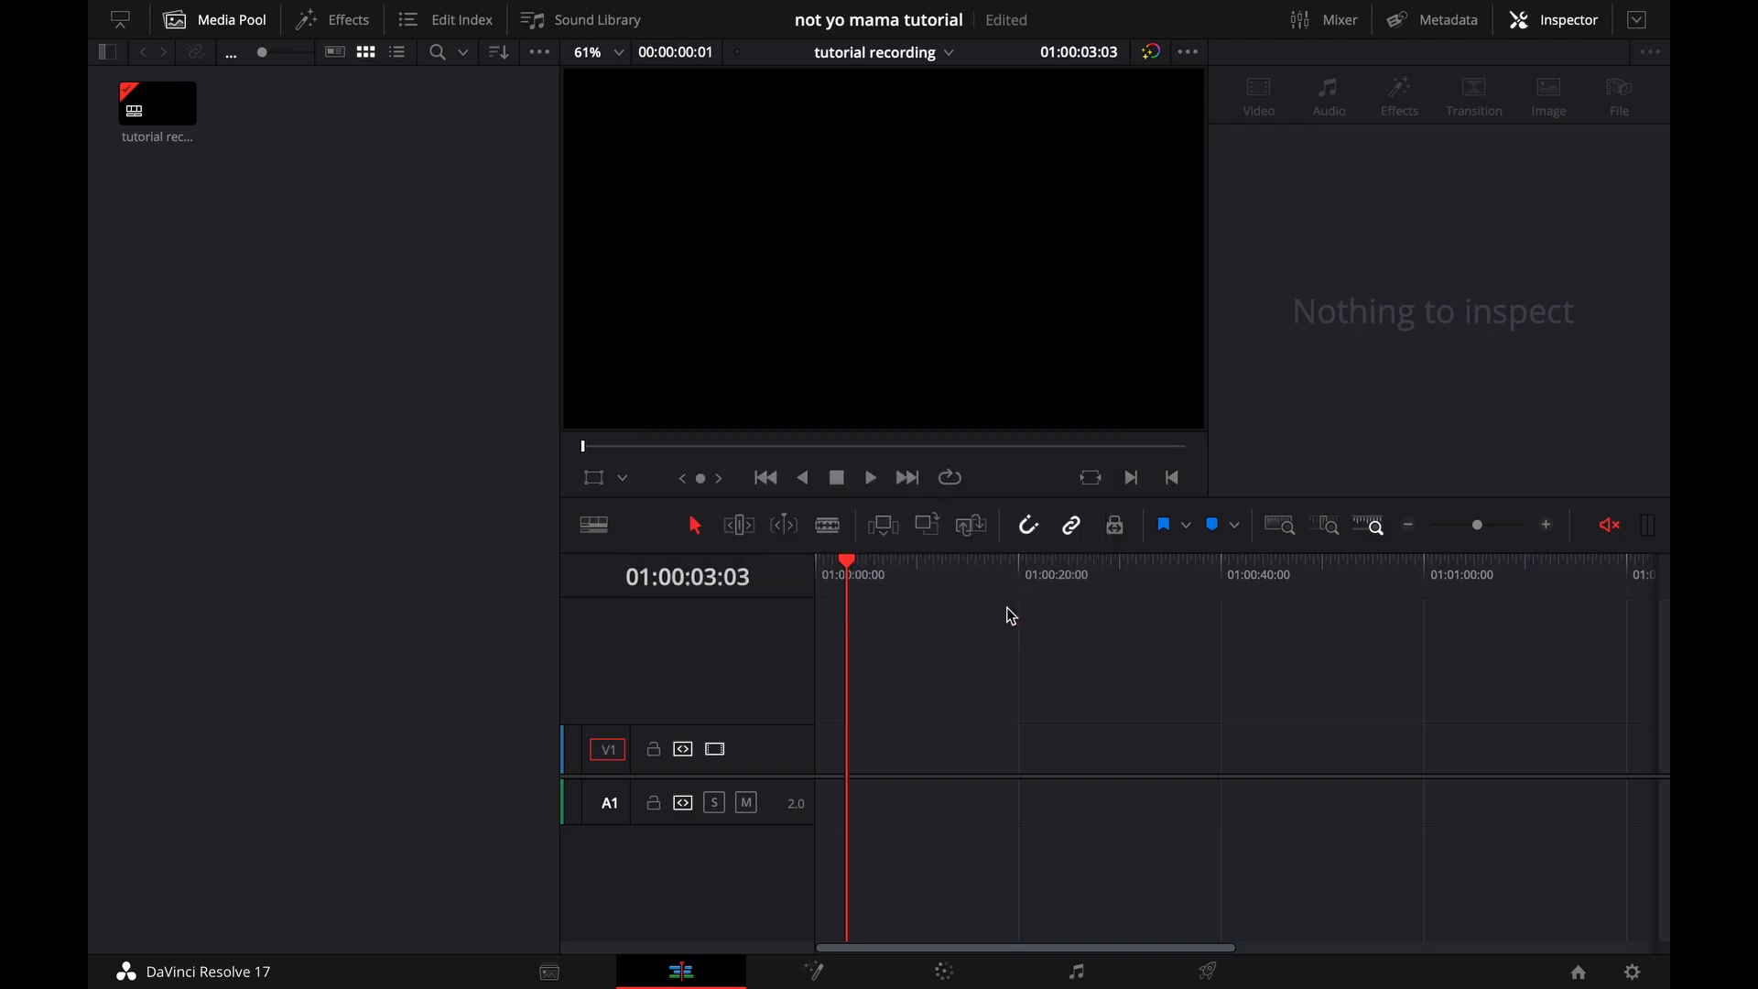
Place the new Fusion composition clip on the V1 track and open it on the Fusion page.
{"action": "left_click", "coordinate": [169, 143]}
{"action": "left_click_drag", "start_coordinate": [169, 143], "coordinate": [861, 749]}
{"action": "key", "text": "shift+5"}
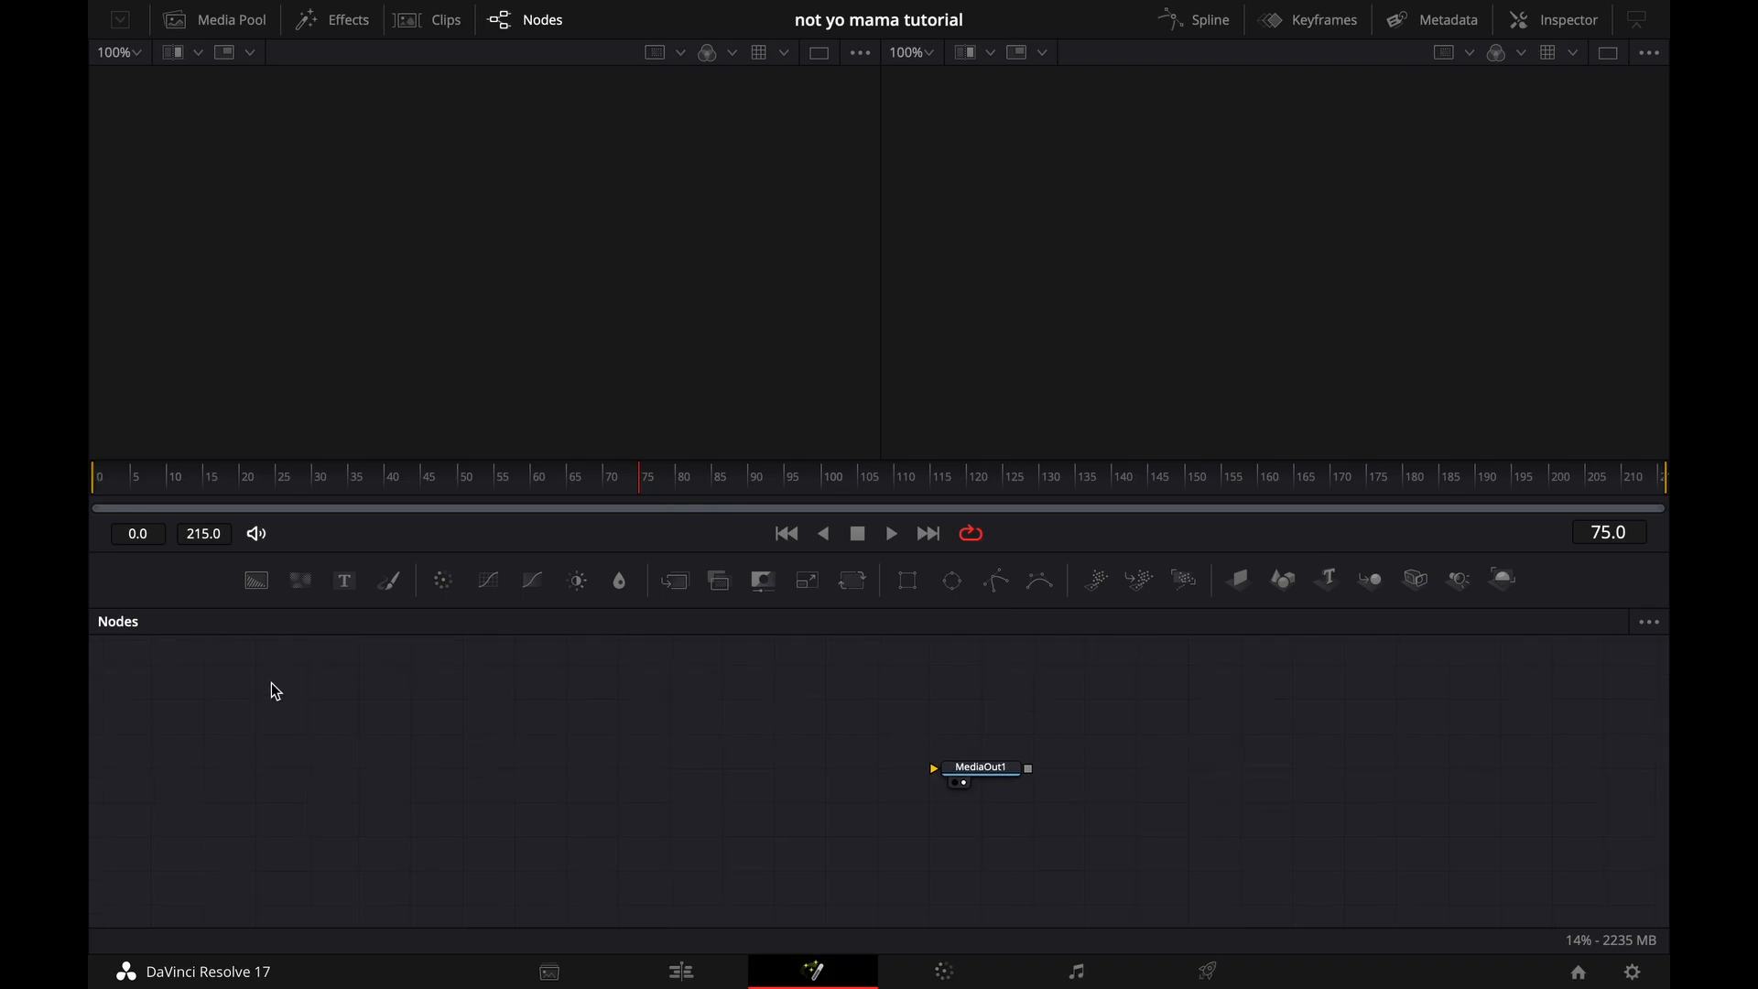
Add a Background node, connect it to MediaOut1 and make the background fully transparent.
{"action": "left_click_drag", "start_coordinate": [256, 580], "coordinate": [578, 769]}
{"action": "left_click_drag", "start_coordinate": [625, 768], "coordinate": [946, 768]}
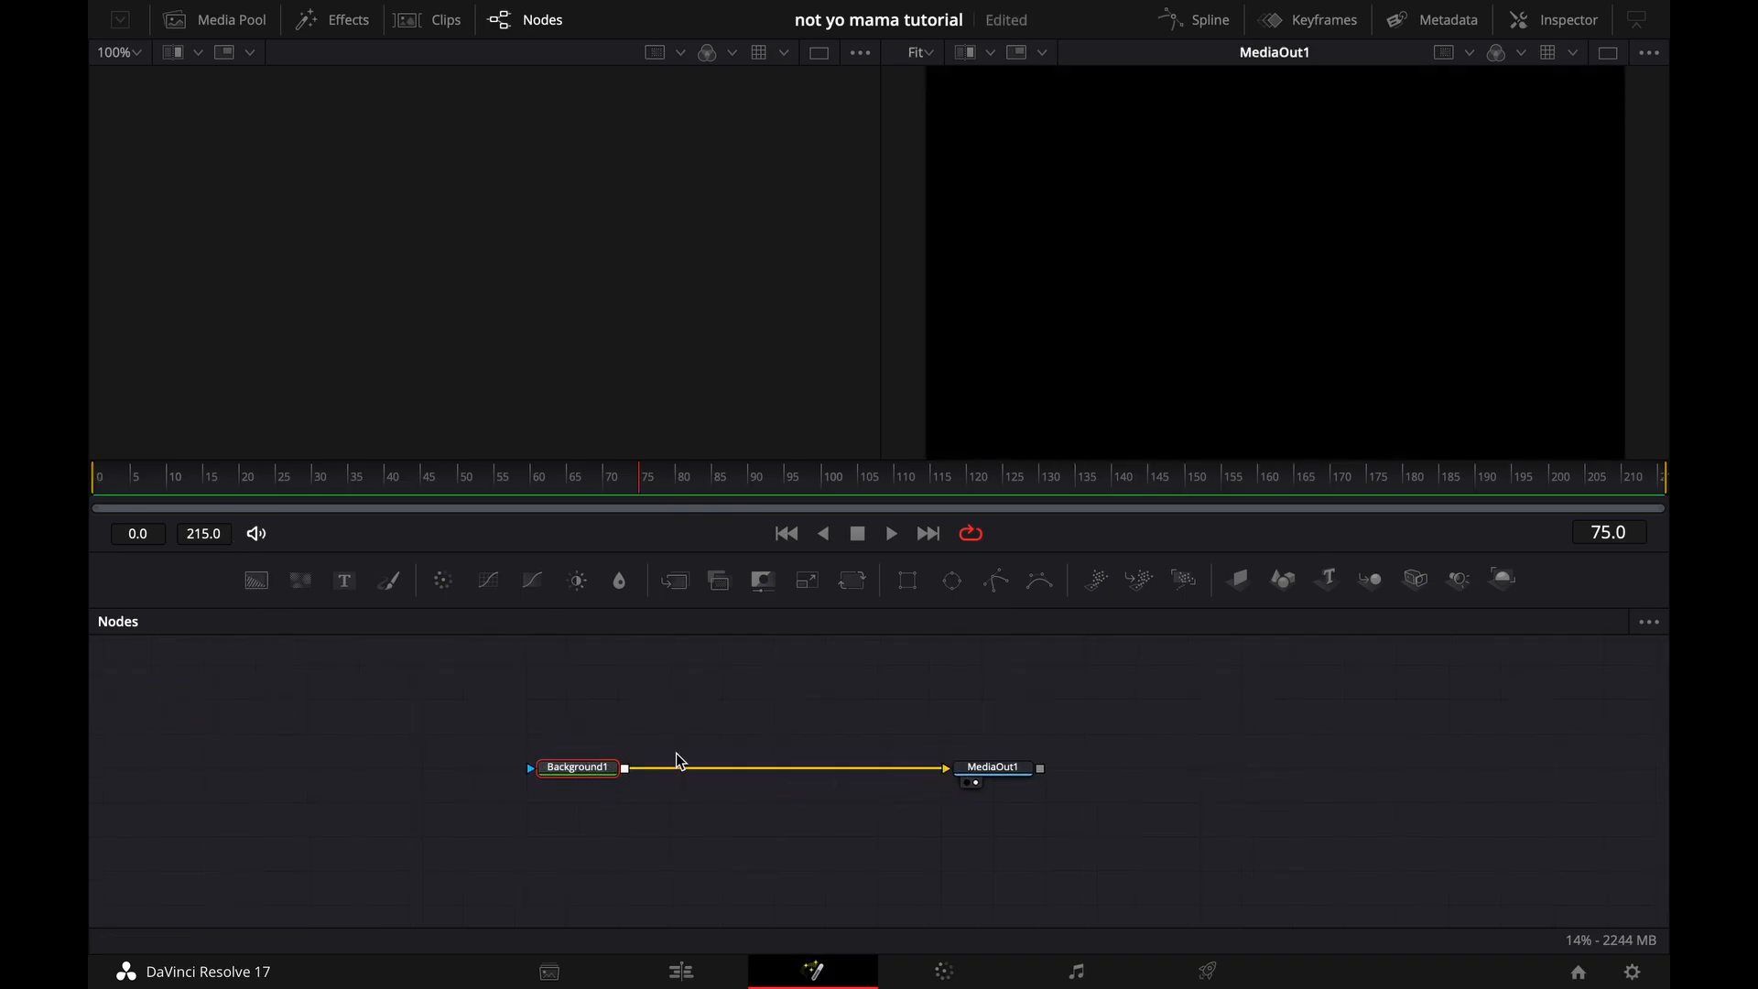
{"action": "left_click", "coordinate": [1554, 20]}
{"action": "left_click_drag", "start_coordinate": [1529, 460], "coordinate": [1314, 453]}
{"action": "mouse_move", "coordinate": [1254, 13]}
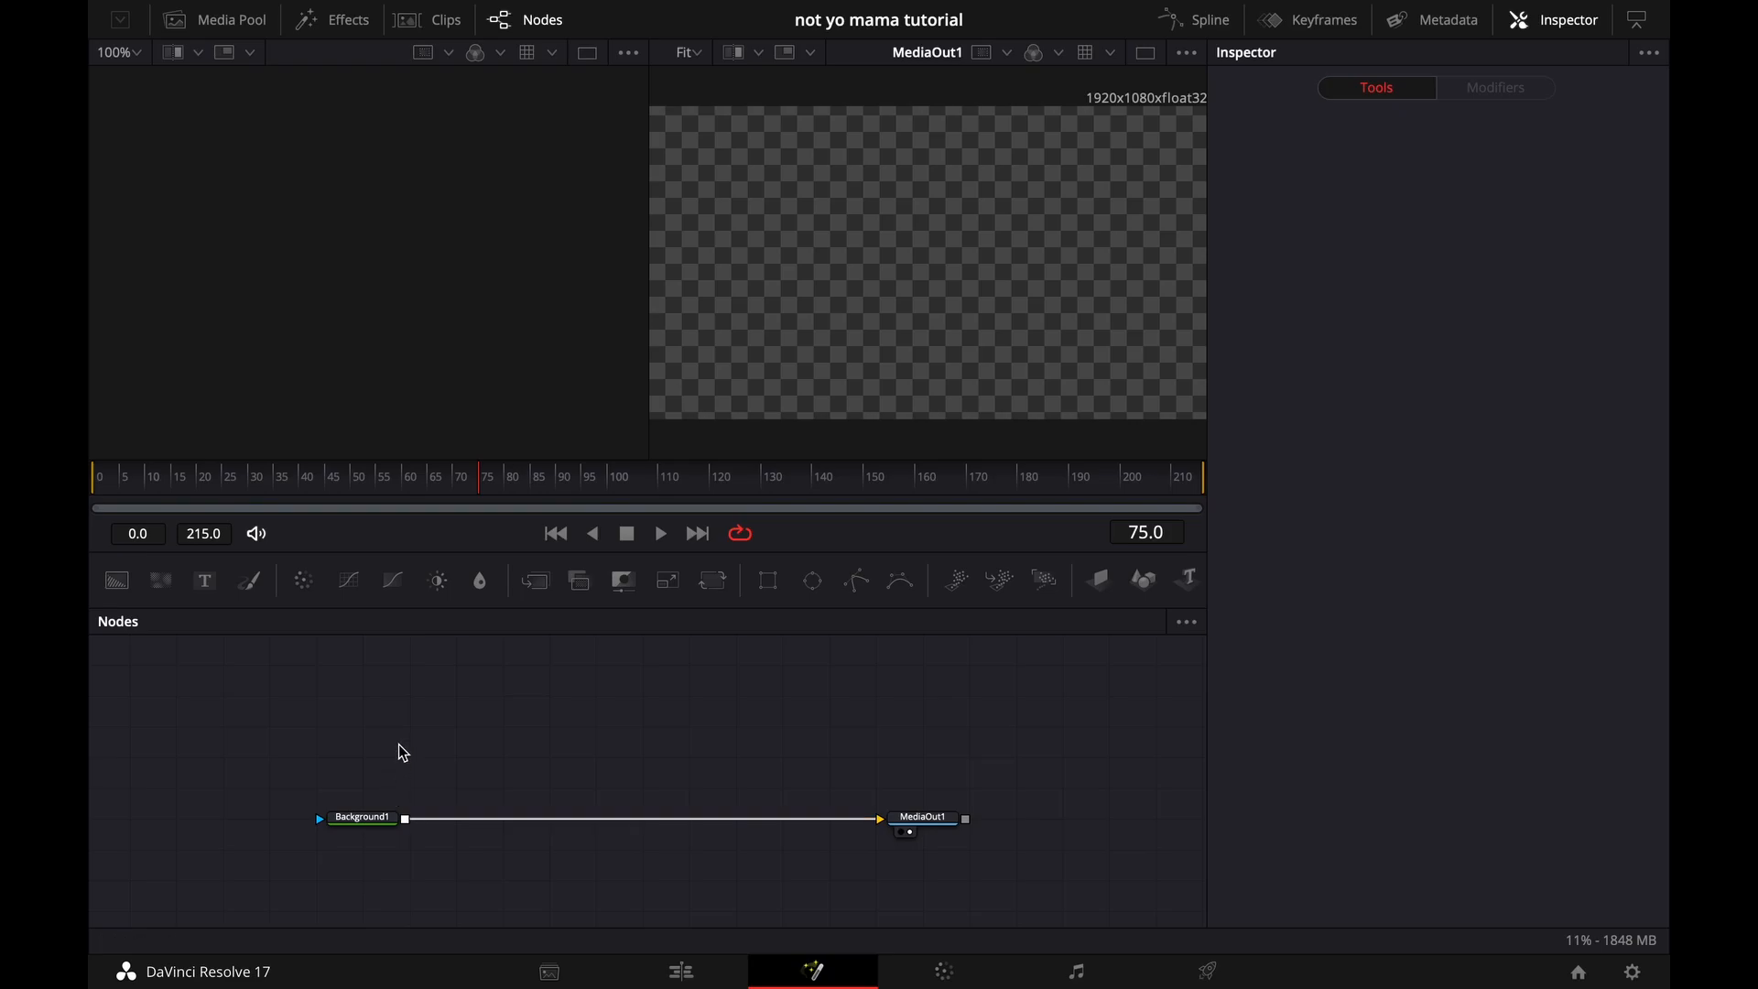
Add an sRectangle node and place it above the Background1 node.
{"action": "key", "text": "shift+space"}
{"action": "type", "text": "sre"}
{"action": "key", "text": "Return"}
{"action": "left_click_drag", "start_coordinate": [635, 761], "coordinate": [365, 744]}
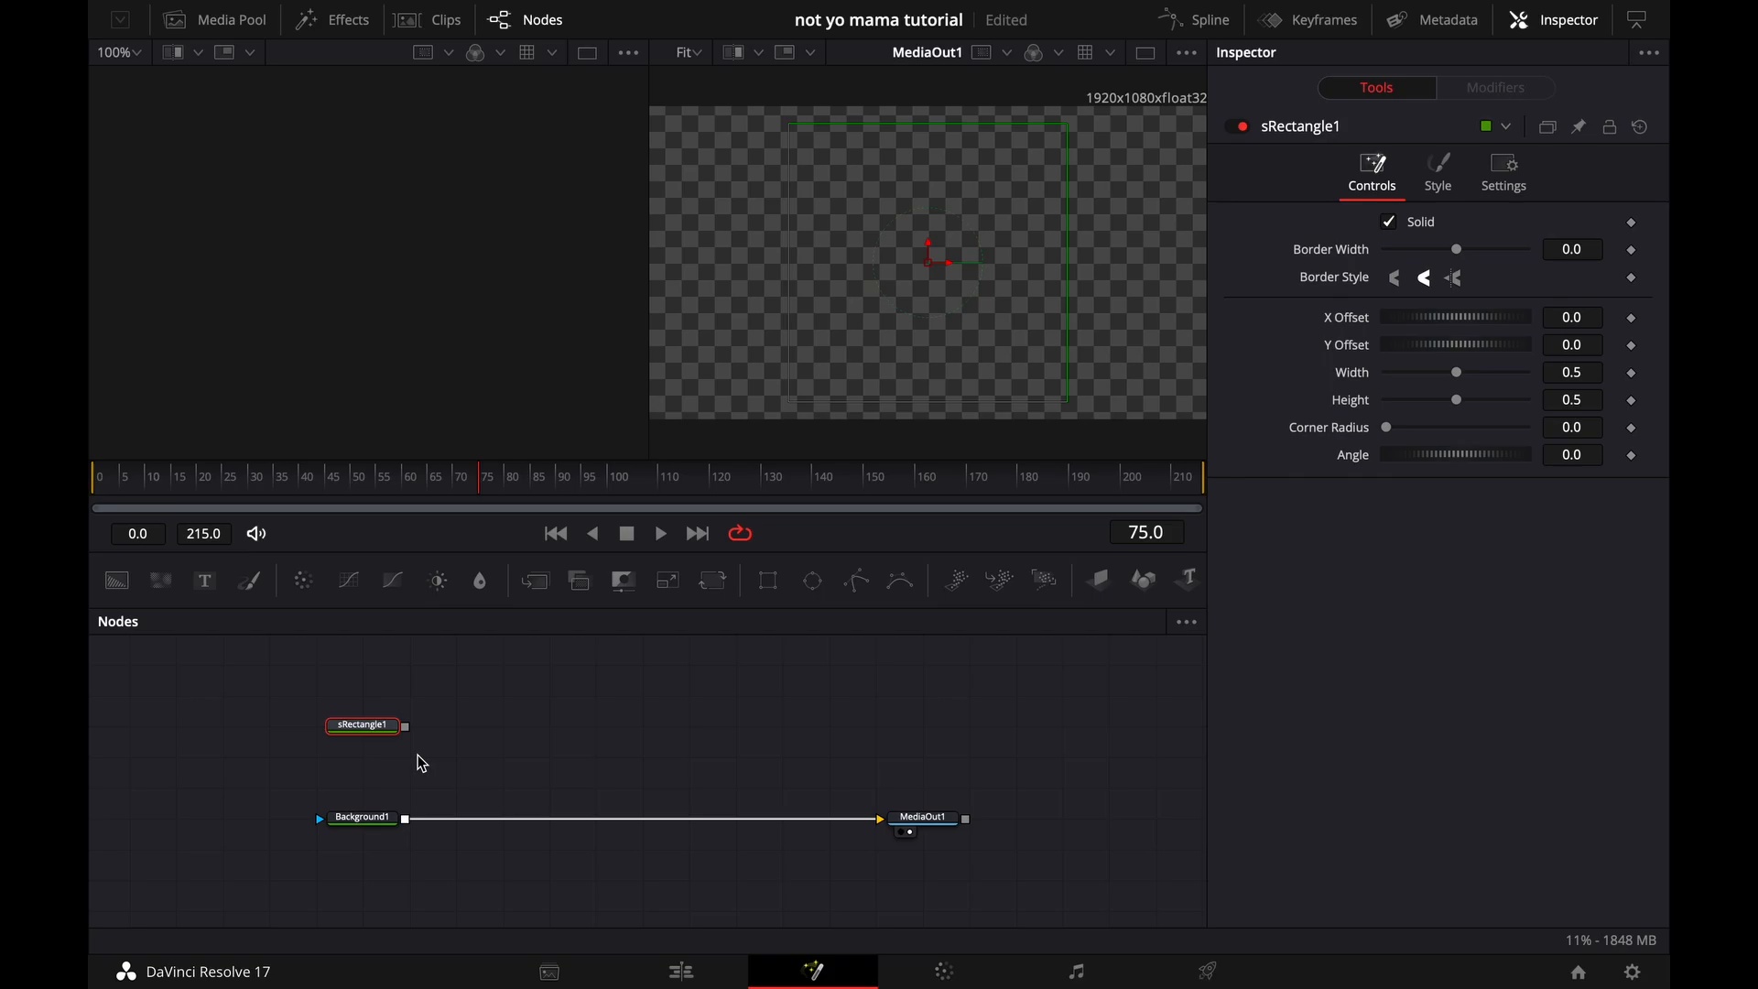
Add an sRender node after sRectangle1 and resize the rectangle to about 0.118 width and 0.457 height.
{"action": "key", "text": "shift+space"}
{"action": "type", "text": "sre"}
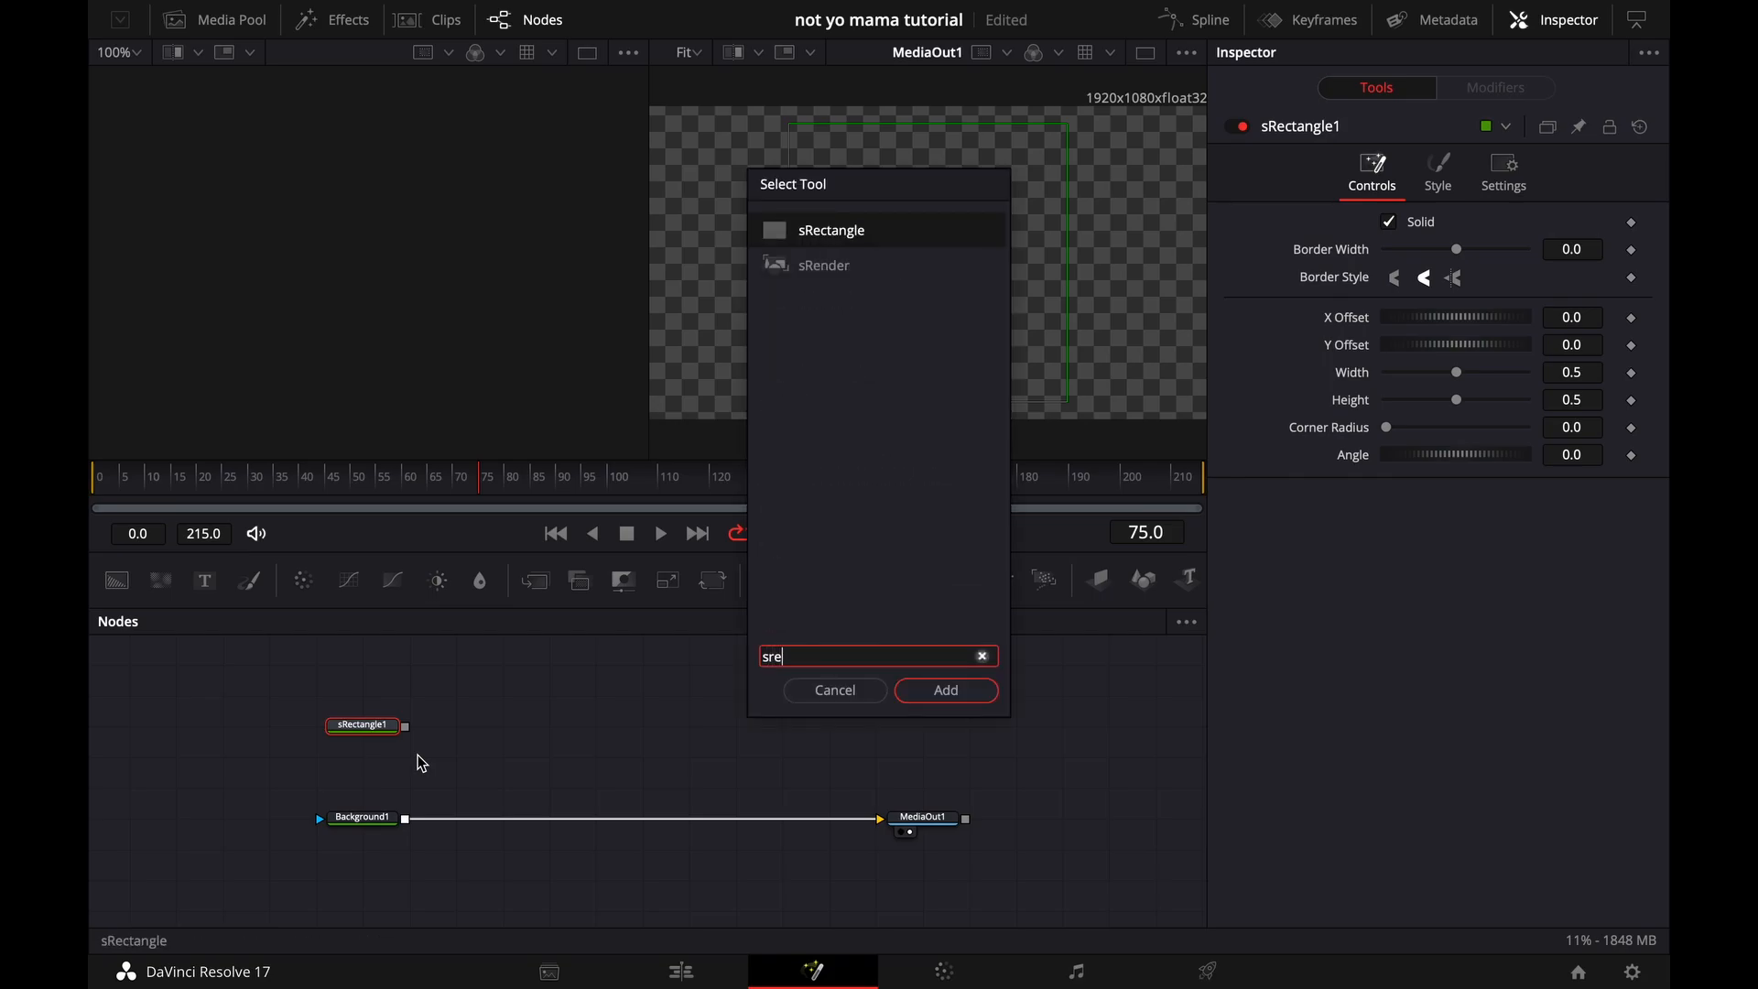
{"action": "key", "text": "Down"}
{"action": "key", "text": "Return"}
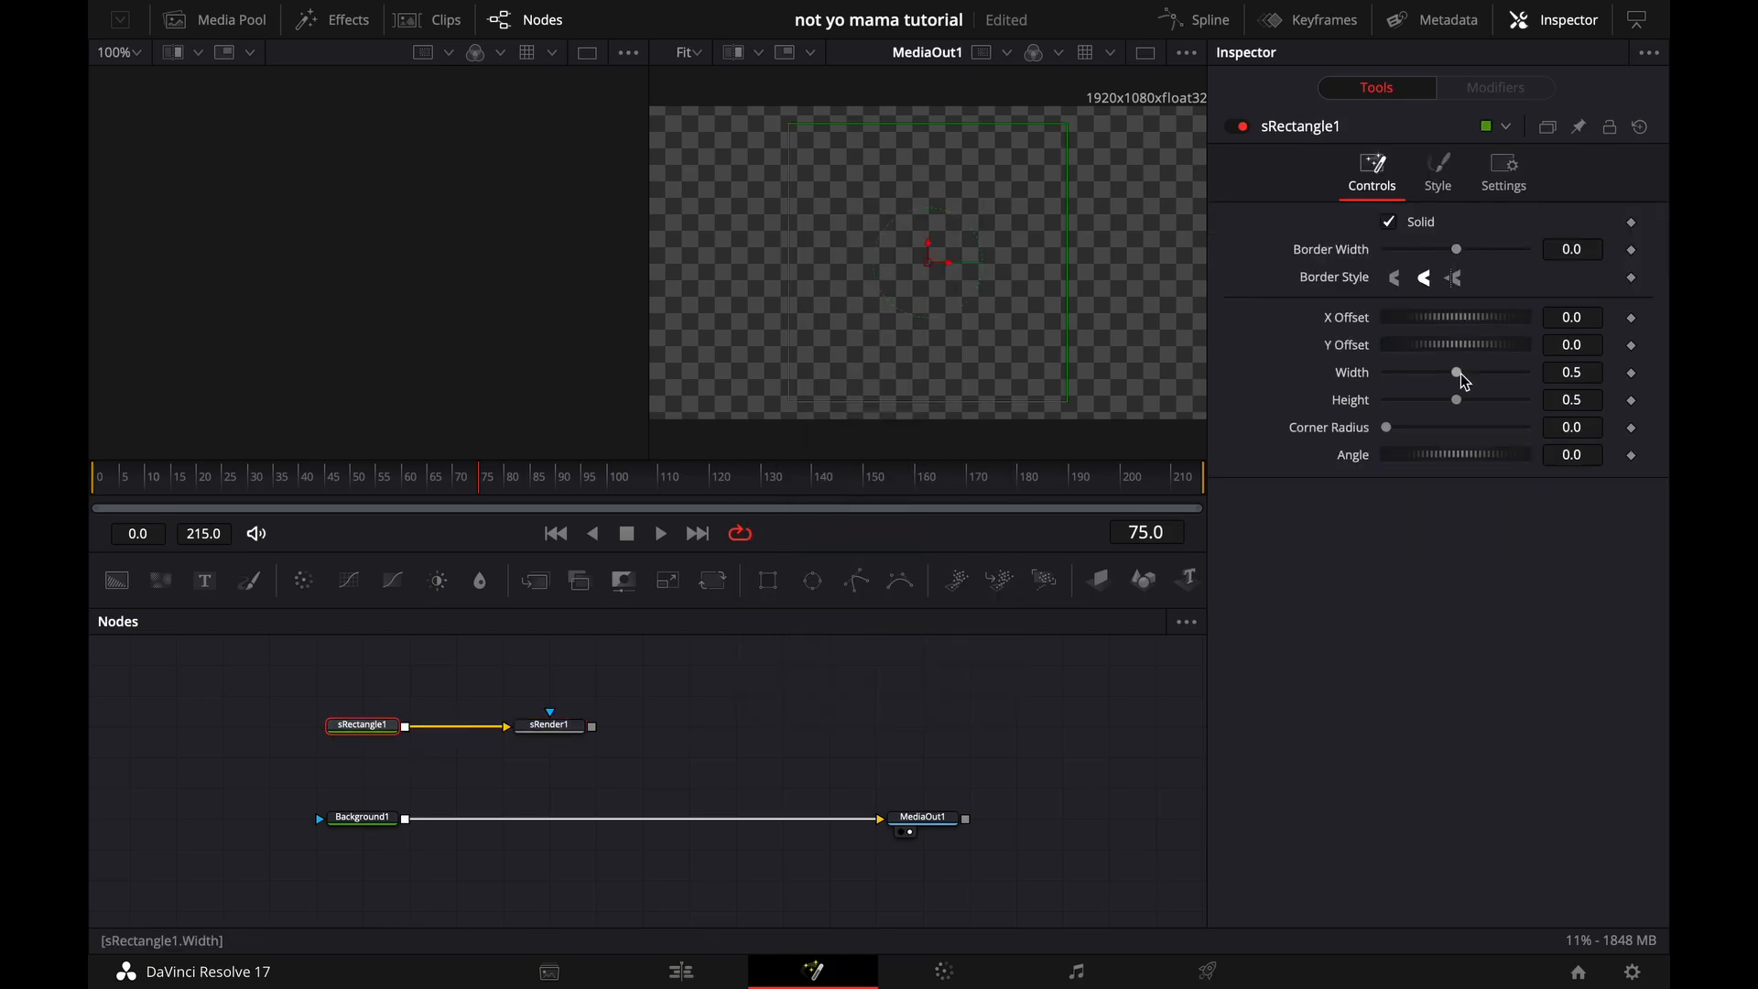
{"action": "left_click_drag", "start_coordinate": [1456, 372], "coordinate": [1407, 377]}
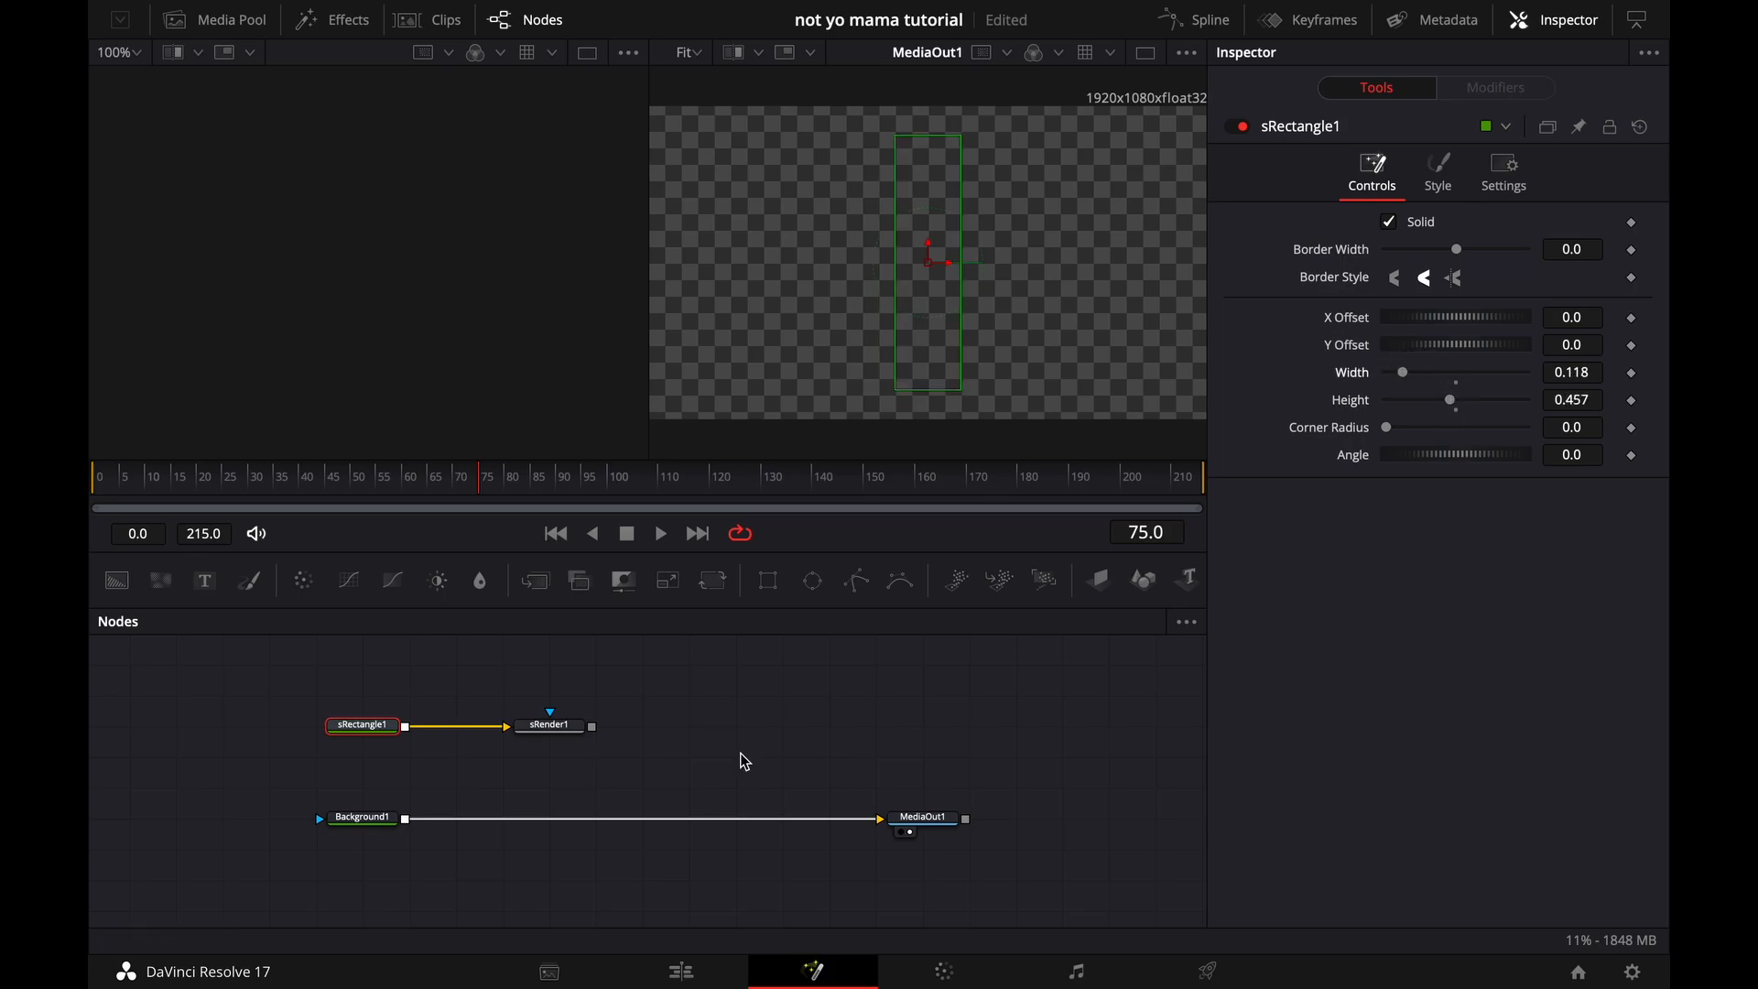
Add a Text node reading "YO MAMA" in dark red Montserrat Black.
{"action": "left_click", "coordinate": [204, 580]}
{"action": "left_click_drag", "start_coordinate": [320, 800], "coordinate": [601, 669]}
{"action": "left_click", "coordinate": [1287, 346]}
{"action": "type", "text": "YO MAMA"}
{"action": "left_click", "coordinate": [1491, 474]}
{"action": "scroll", "coordinate": [1447, 671], "scroll_direction": "up", "scroll_amount": 3}
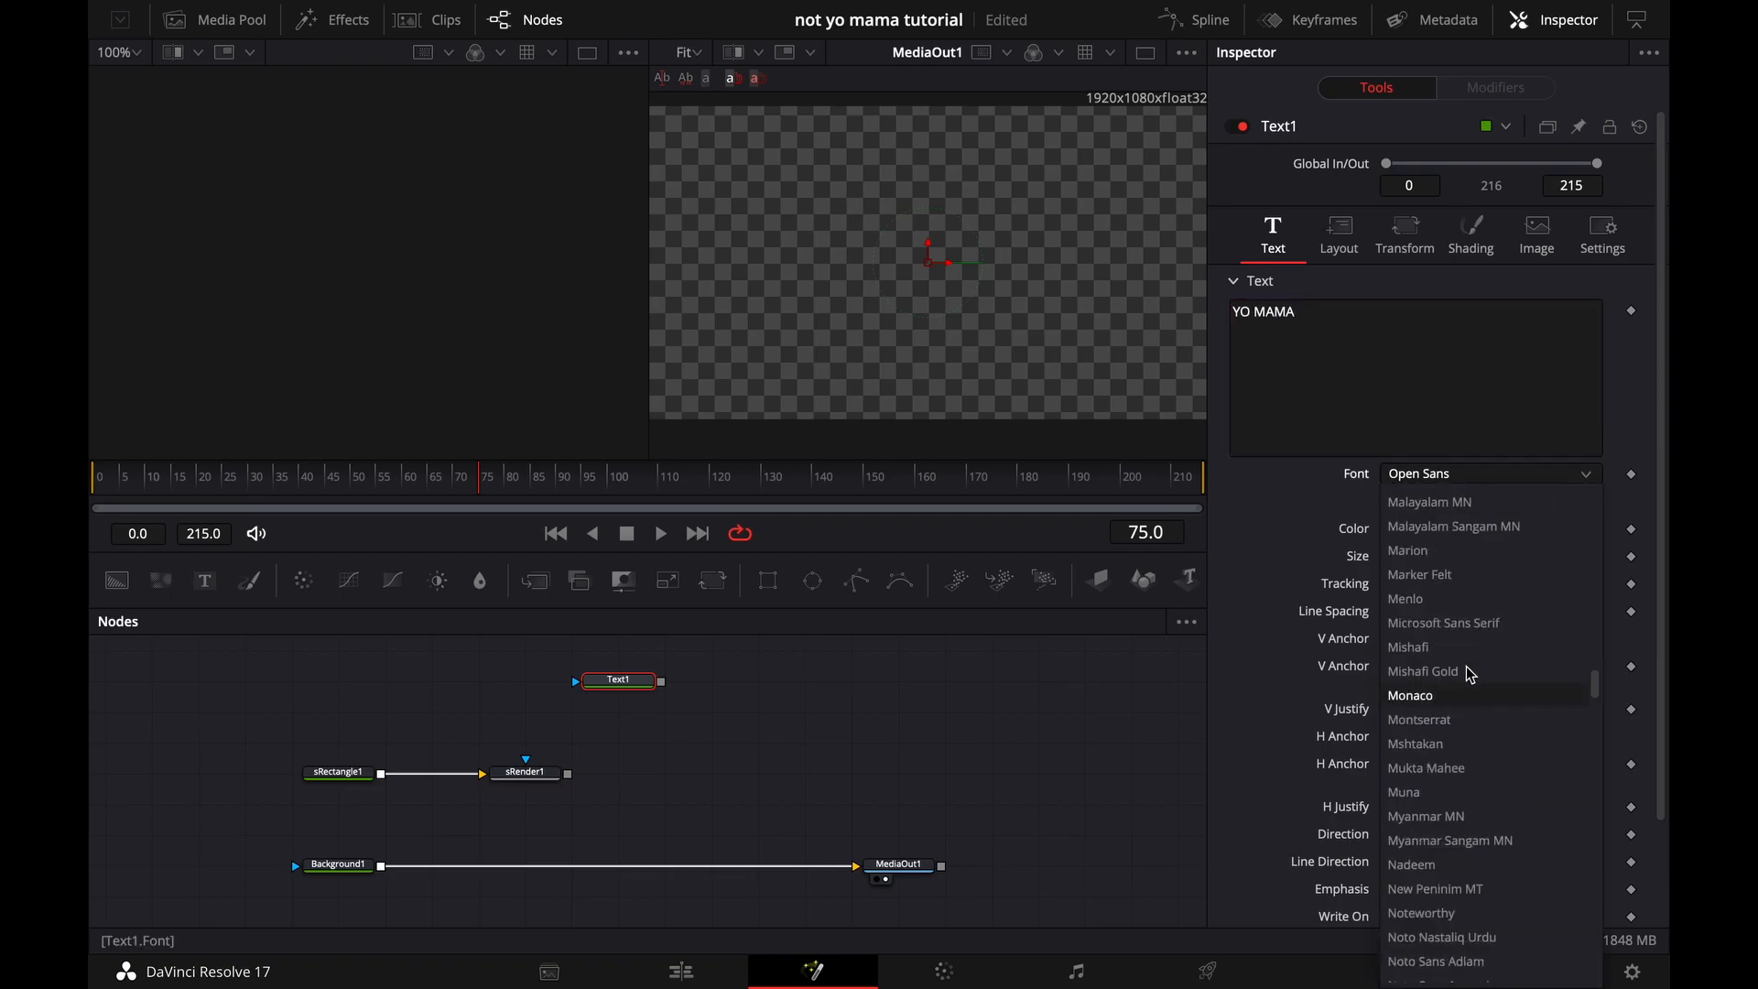
{"action": "left_click", "coordinate": [1452, 675]}
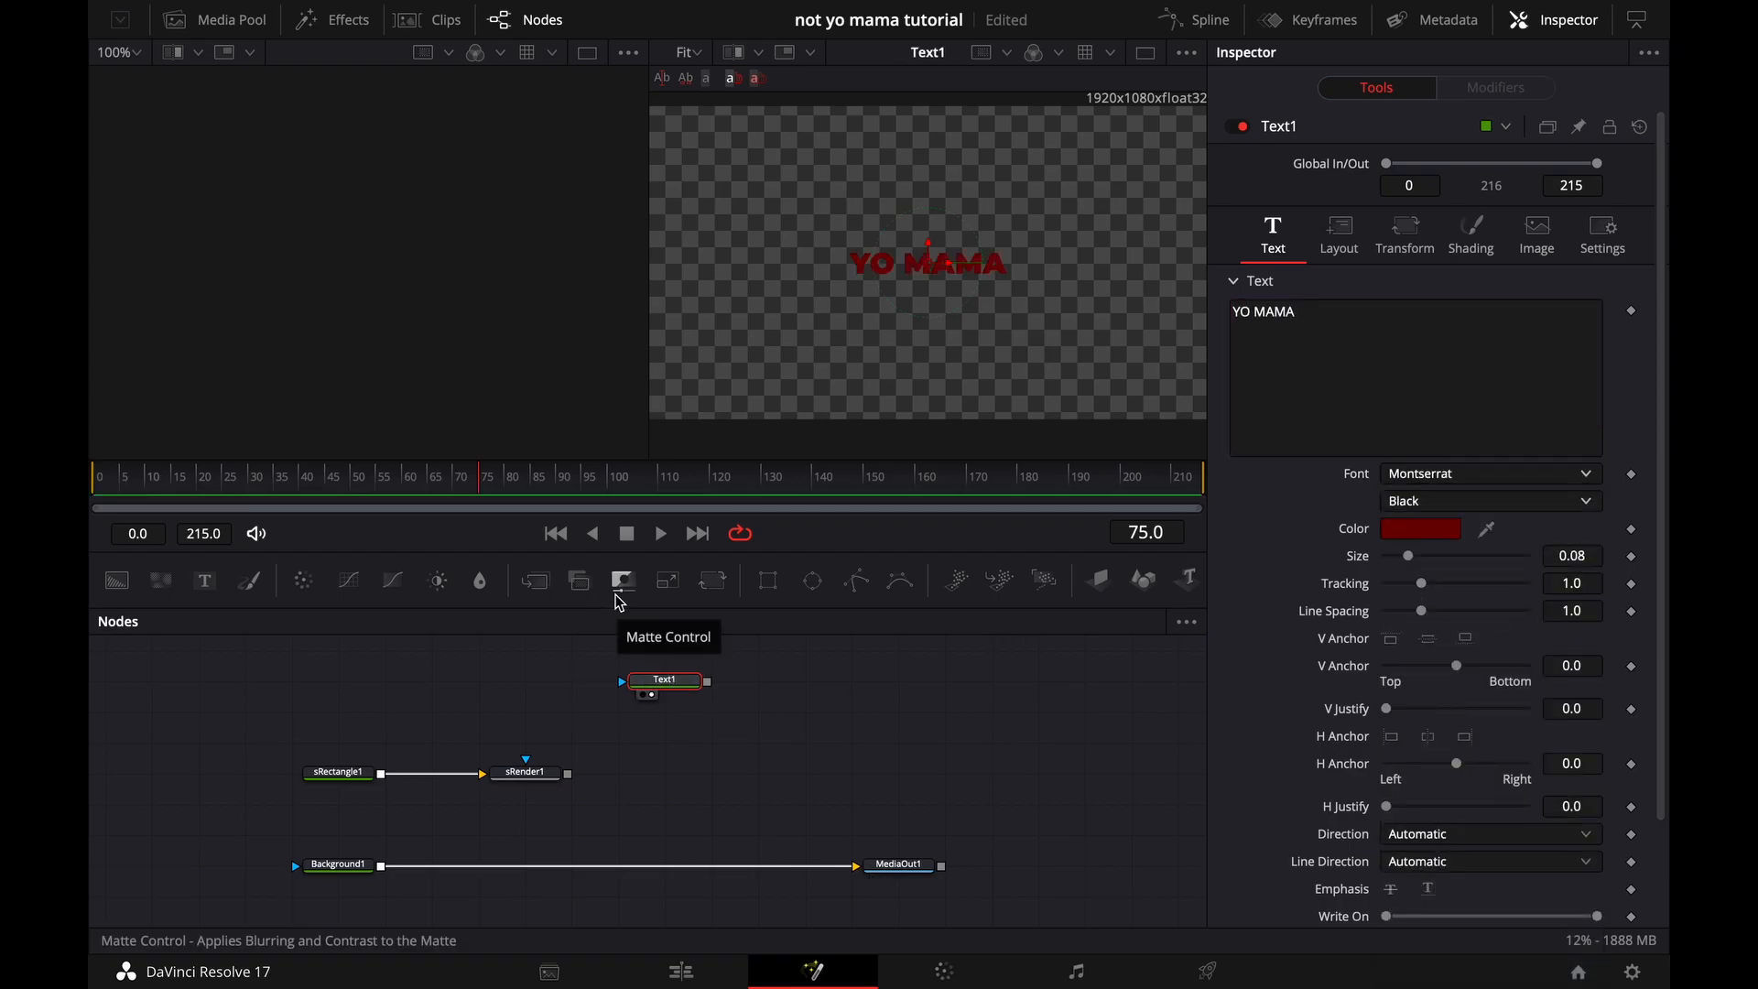
Add a Merge node after sRender1 and connect Text1 as its foreground.
{"action": "left_click", "coordinate": [622, 581]}
{"action": "left_click_drag", "start_coordinate": [753, 678], "coordinate": [634, 782]}
{"action": "left_click_drag", "start_coordinate": [707, 682], "coordinate": [666, 760]}
Rotate the Text1 layout to -90 degrees on the Z axis.
{"action": "left_click", "coordinate": [664, 679]}
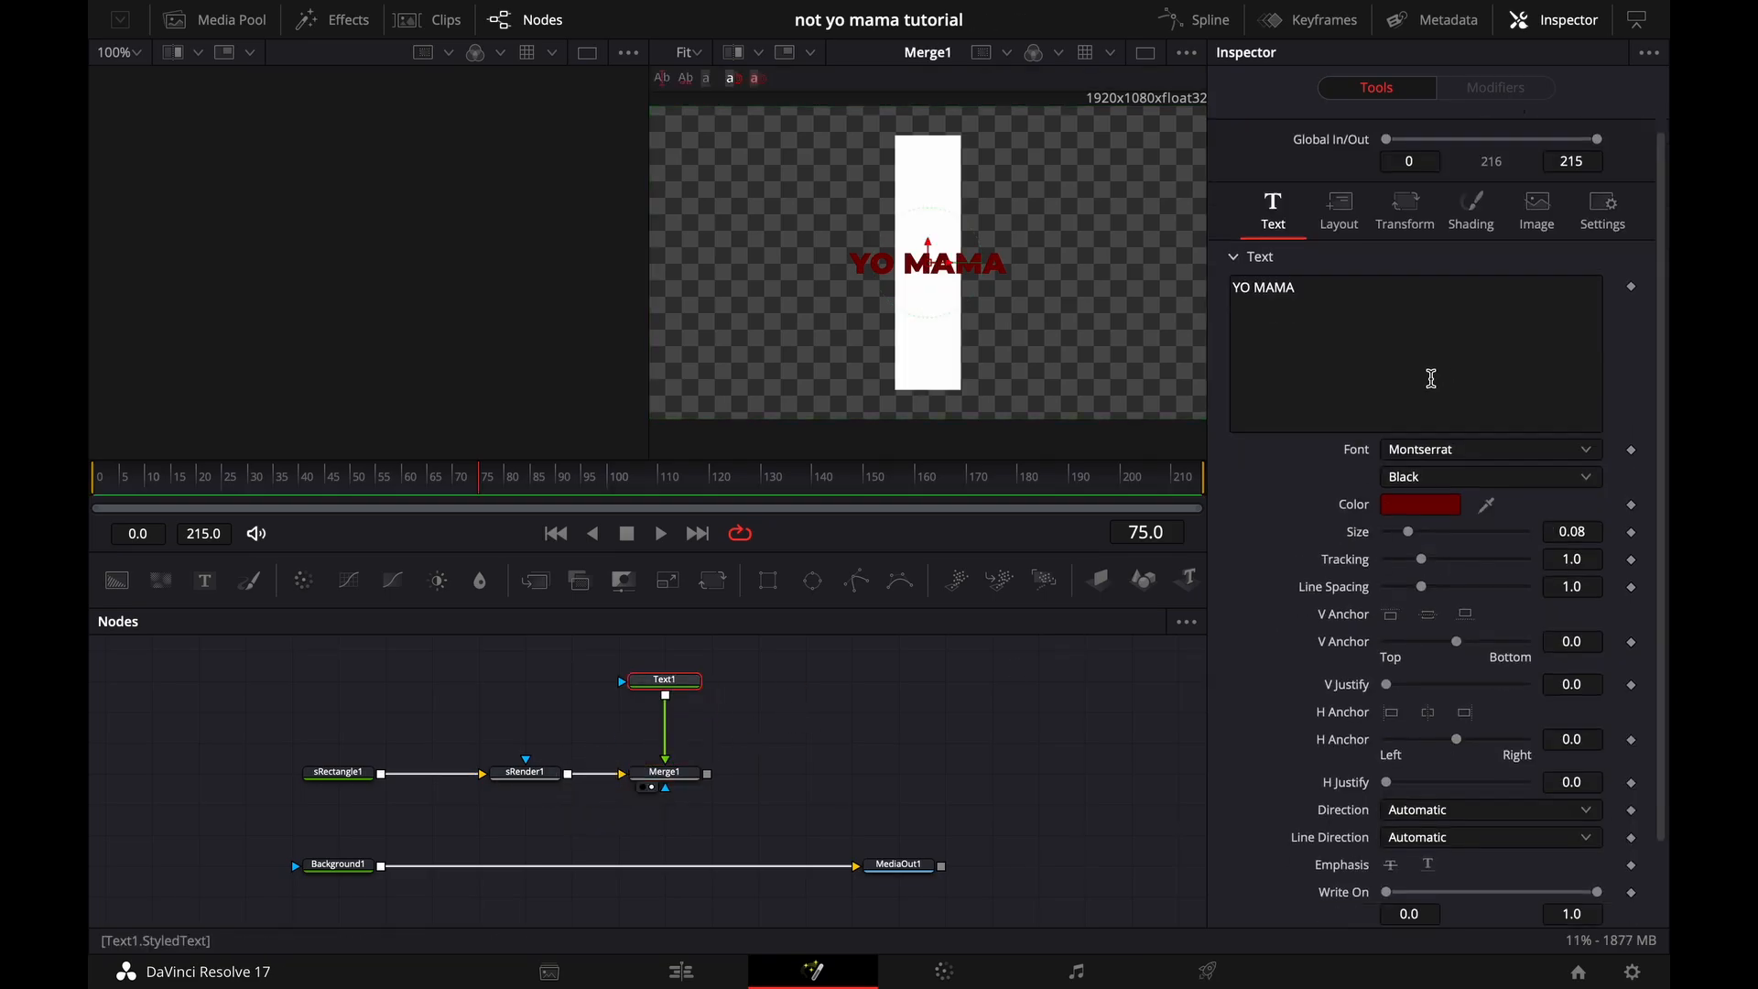
{"action": "left_click", "coordinate": [1338, 236]}
{"action": "type", "text": "90"}
{"action": "key", "text": "Tab"}
{"action": "double_click", "coordinate": [1590, 568]}
{"action": "type", "text": "-90"}
{"action": "key", "text": "Tab"}
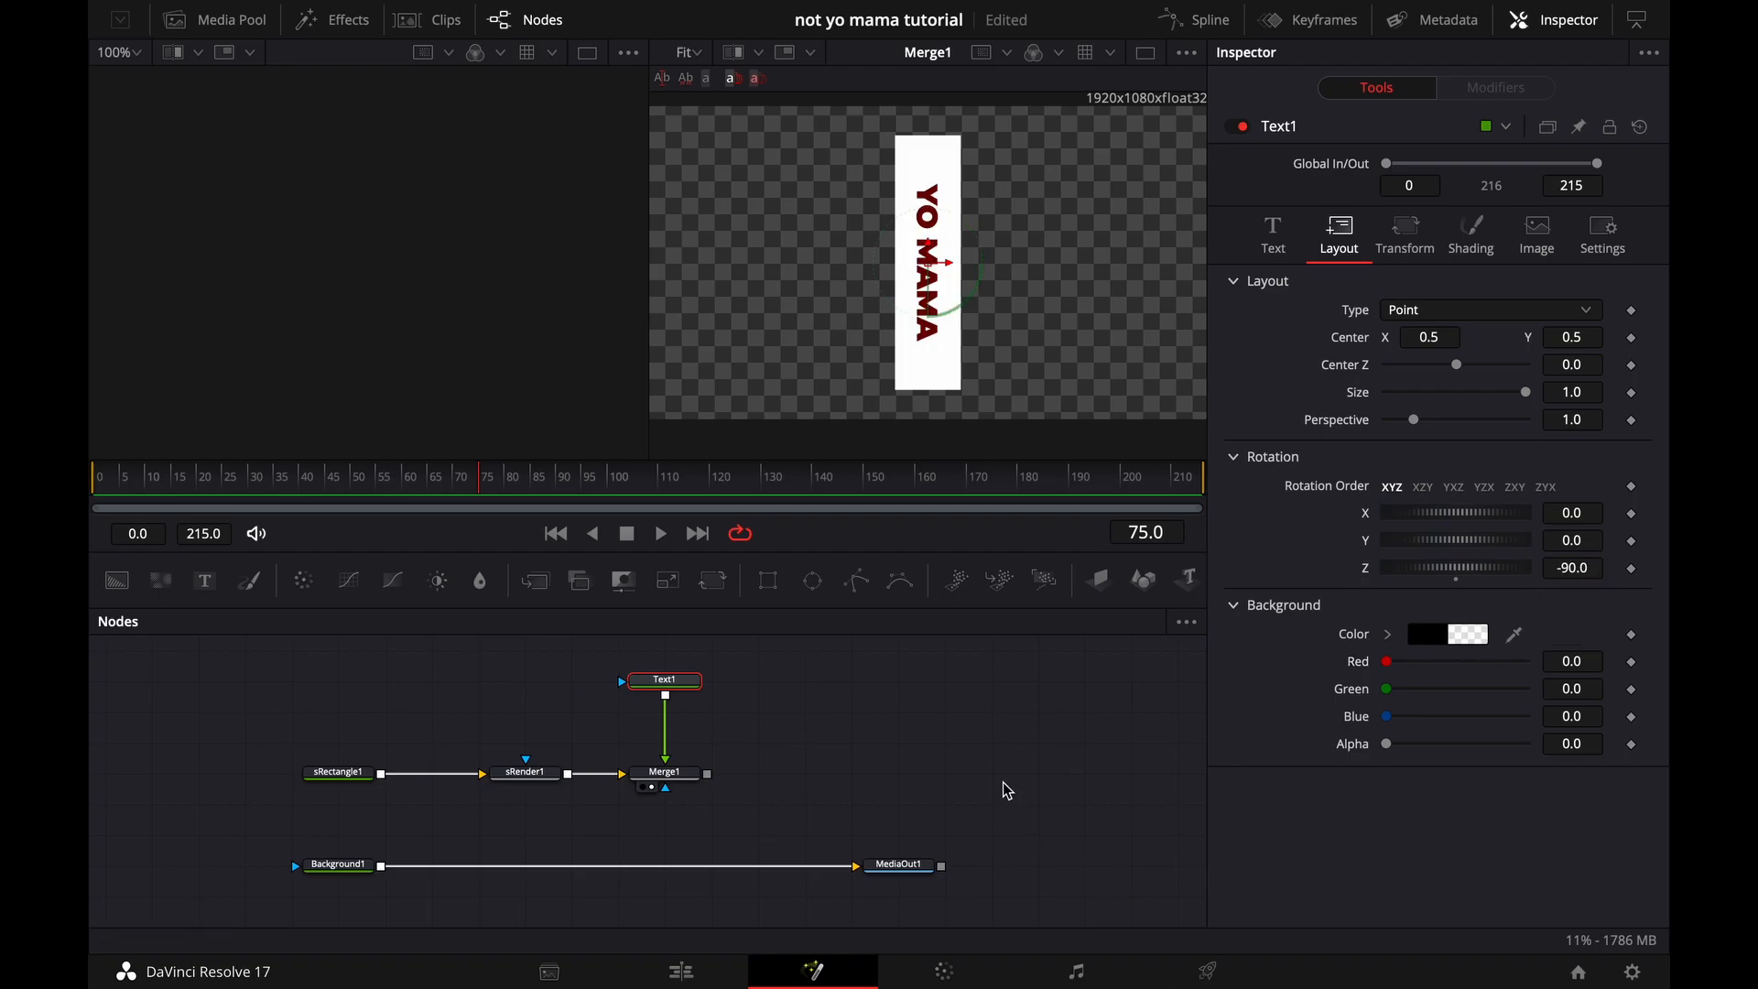
Set Merge1's edges to Wrap and test shifting its center vertically.
{"action": "left_click", "coordinate": [1557, 27]}
{"action": "left_click", "coordinate": [668, 773]}
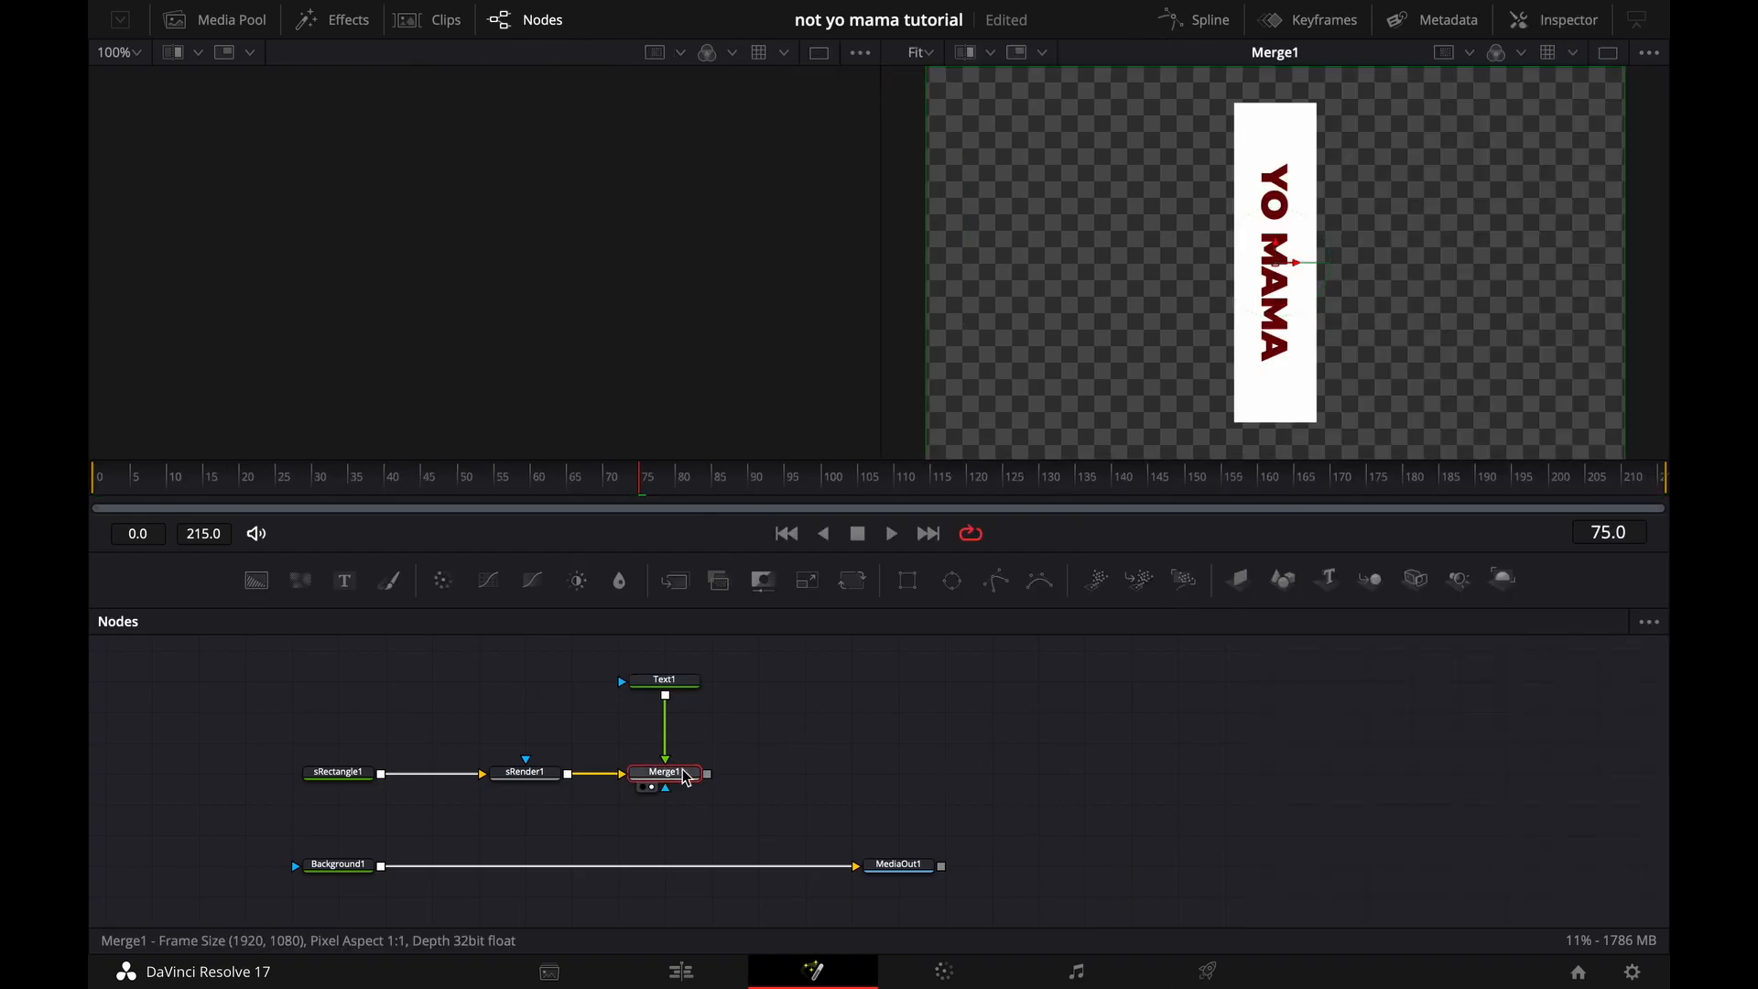
{"action": "left_click", "coordinate": [1557, 22]}
{"action": "left_click", "coordinate": [1462, 539]}
{"action": "left_click", "coordinate": [1447, 593]}
{"action": "left_click_drag", "start_coordinate": [1572, 248], "coordinate": [1468, 267]}
Extend the Text1 wording to "YO MAMA YO".
{"action": "left_click", "coordinate": [1273, 237]}
{"action": "left_click", "coordinate": [1365, 321]}
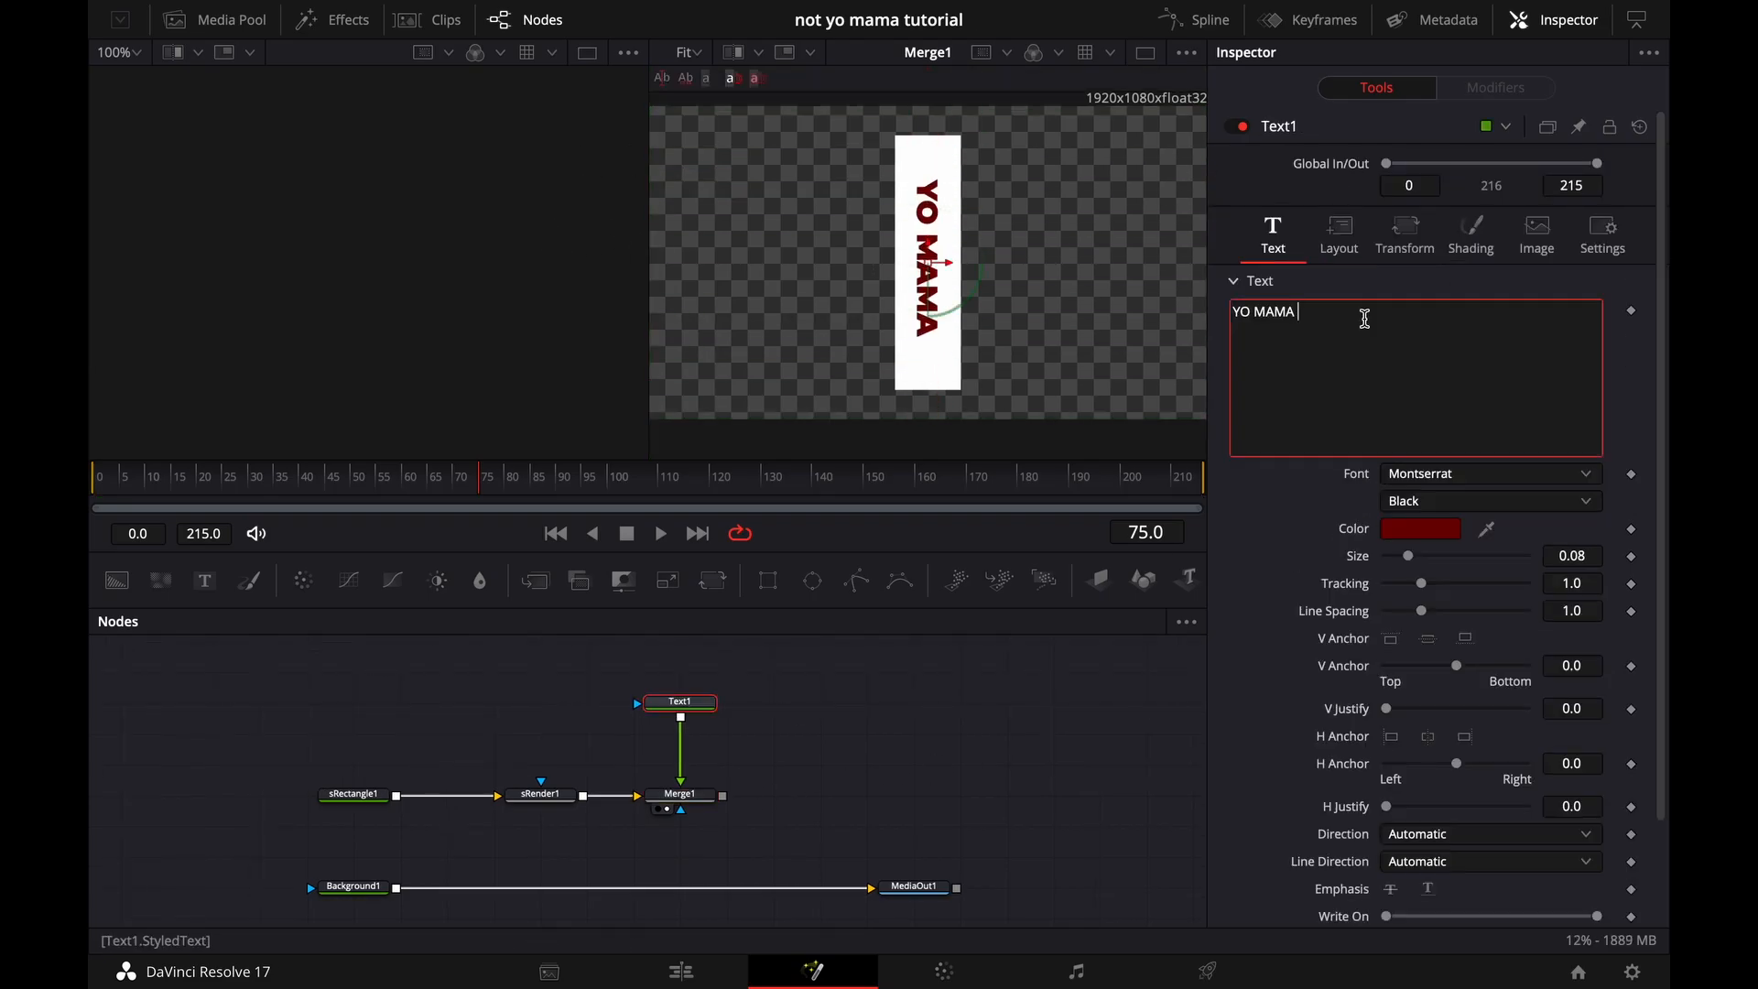
{"action": "type", "text": "YO"}
Set the Text1 size to 0.09.
{"action": "left_click_drag", "start_coordinate": [1408, 557], "coordinate": [1410, 558]}
{"action": "left_click", "coordinate": [1594, 557]}
{"action": "key", "text": "BackSpace"}
{"action": "key", "text": "BackSpace"}
{"action": "key", "text": "BackSpace"}
{"action": "type", "text": "9"}
{"action": "key", "text": "Tab"}
Try stretching the Text1 characters to a Y size of about 1.102.
{"action": "left_click", "coordinate": [1396, 245]}
{"action": "left_click", "coordinate": [1346, 464]}
{"action": "left_click", "coordinate": [1241, 556]}
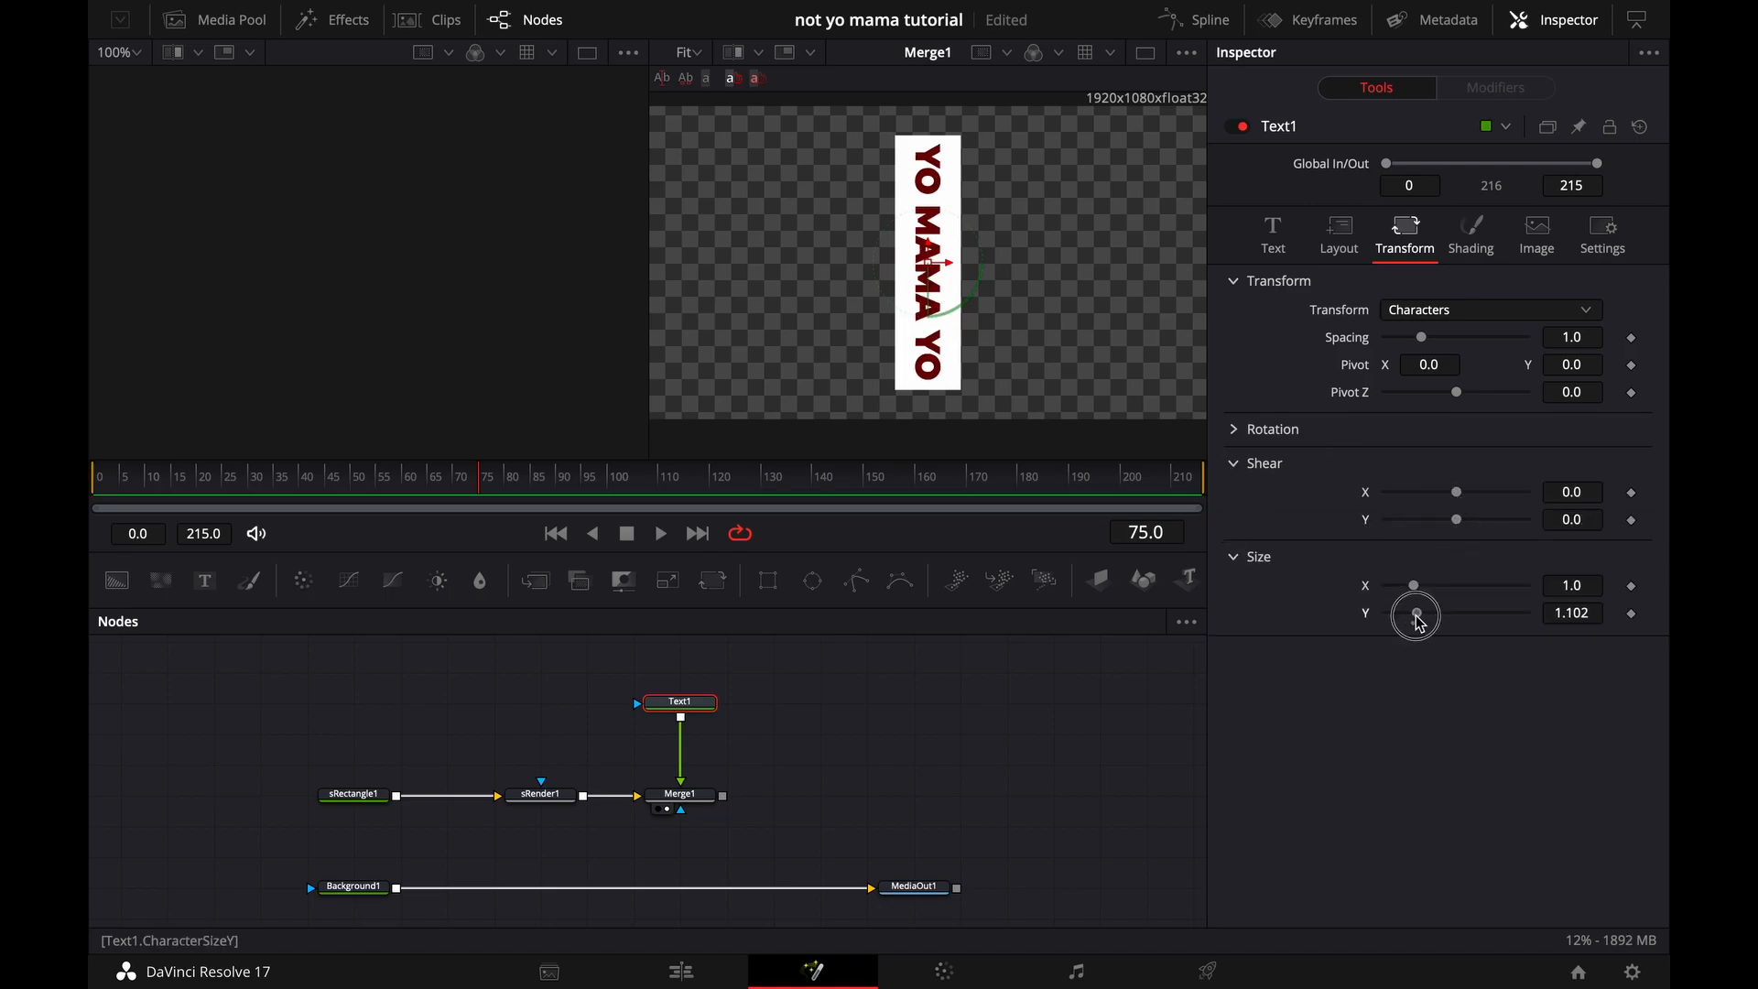
Change the Text1 font to Bebas Neue.
{"action": "left_click", "coordinate": [1273, 237]}
{"action": "left_click", "coordinate": [1427, 475]}
{"action": "type", "text": "be"}
{"action": "left_click", "coordinate": [1424, 598]}
Set the Text1 size to 0.15.
{"action": "left_click_drag", "start_coordinate": [1412, 557], "coordinate": [1427, 584]}
{"action": "left_click", "coordinate": [1590, 556]}
{"action": "key", "text": "BackSpace"}
{"action": "key", "text": "BackSpace"}
{"action": "key", "text": "BackSpace"}
{"action": "type", "text": "15"}
{"action": "key", "text": "Tab"}
Adjust the Text1 tracking so that the phrase fits inside the white rectangle.
{"action": "left_click", "coordinate": [1592, 583]}
{"action": "key", "text": "Tab"}
{"action": "left_click", "coordinate": [1591, 583]}
{"action": "key", "text": "BackSpace"}
{"action": "type", "text": "03"}
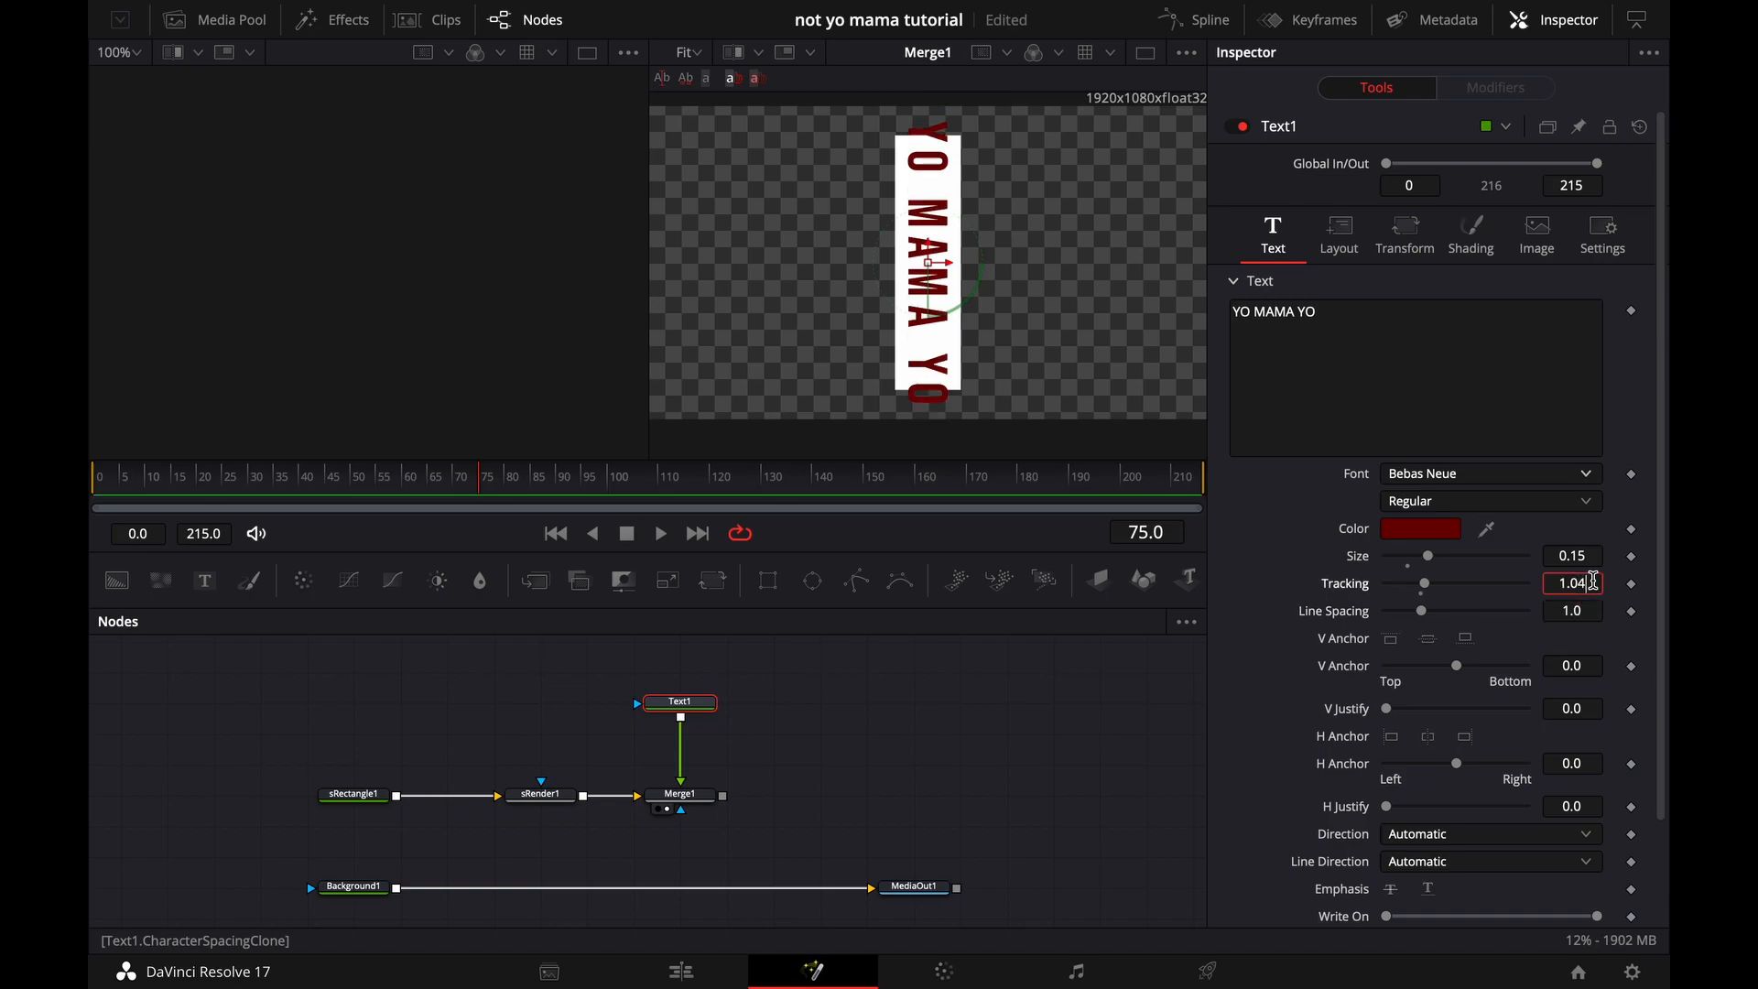
{"action": "key", "text": "Tab"}
Keyframe Merge1's center Y at 0.5 on frame 0 and at 1.5 on frame 30.
{"action": "left_click", "coordinate": [696, 791]}
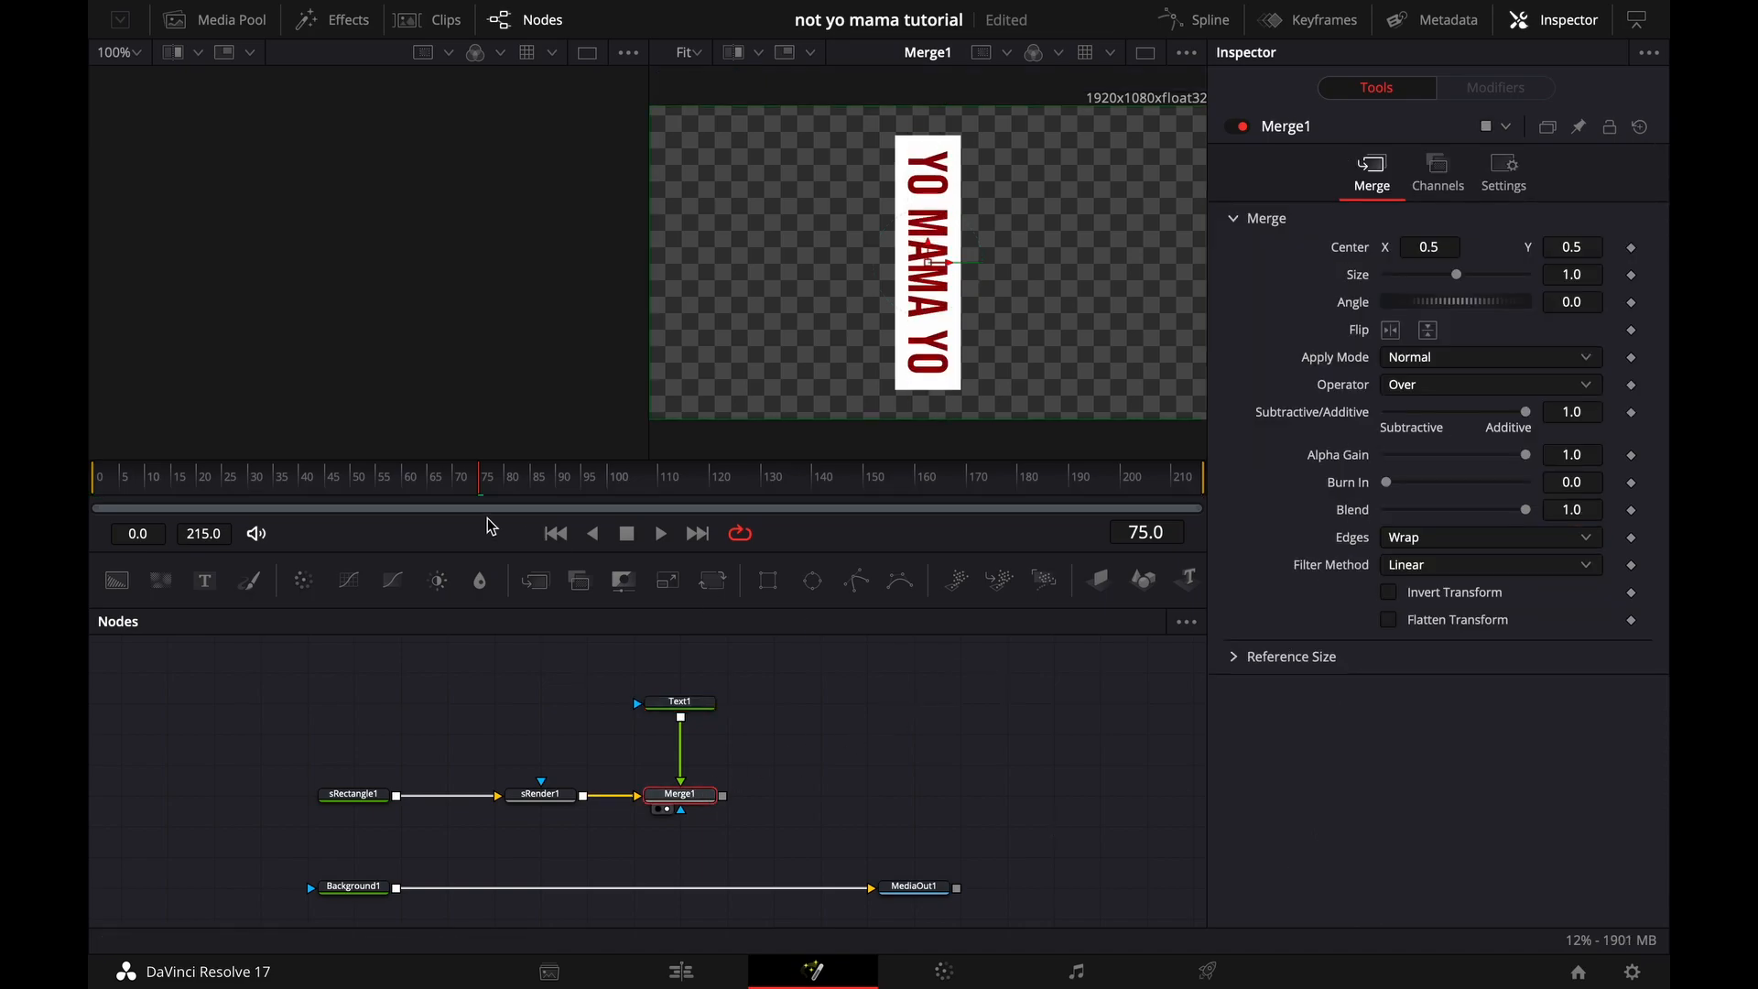
{"action": "left_click_drag", "start_coordinate": [483, 486], "coordinate": [92, 501]}
{"action": "left_click", "coordinate": [1633, 250]}
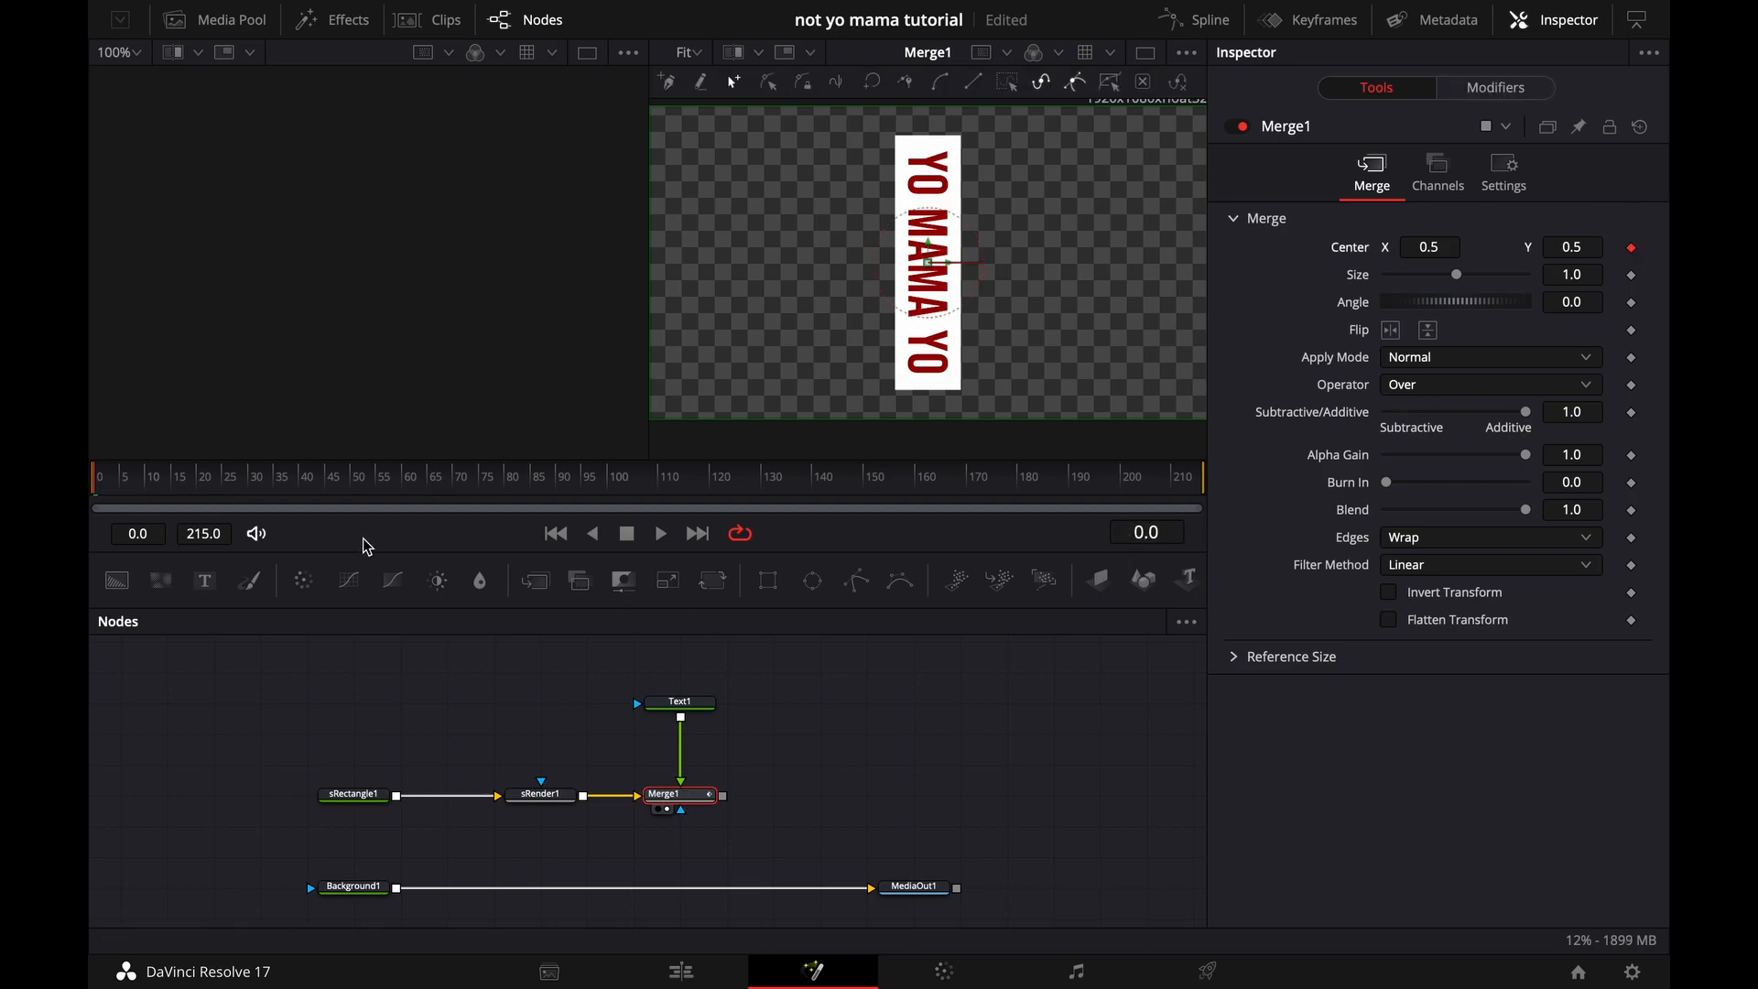
{"action": "left_click", "coordinate": [1584, 247]}
{"action": "type", "text": "1.5"}
{"action": "key", "text": "Tab"}
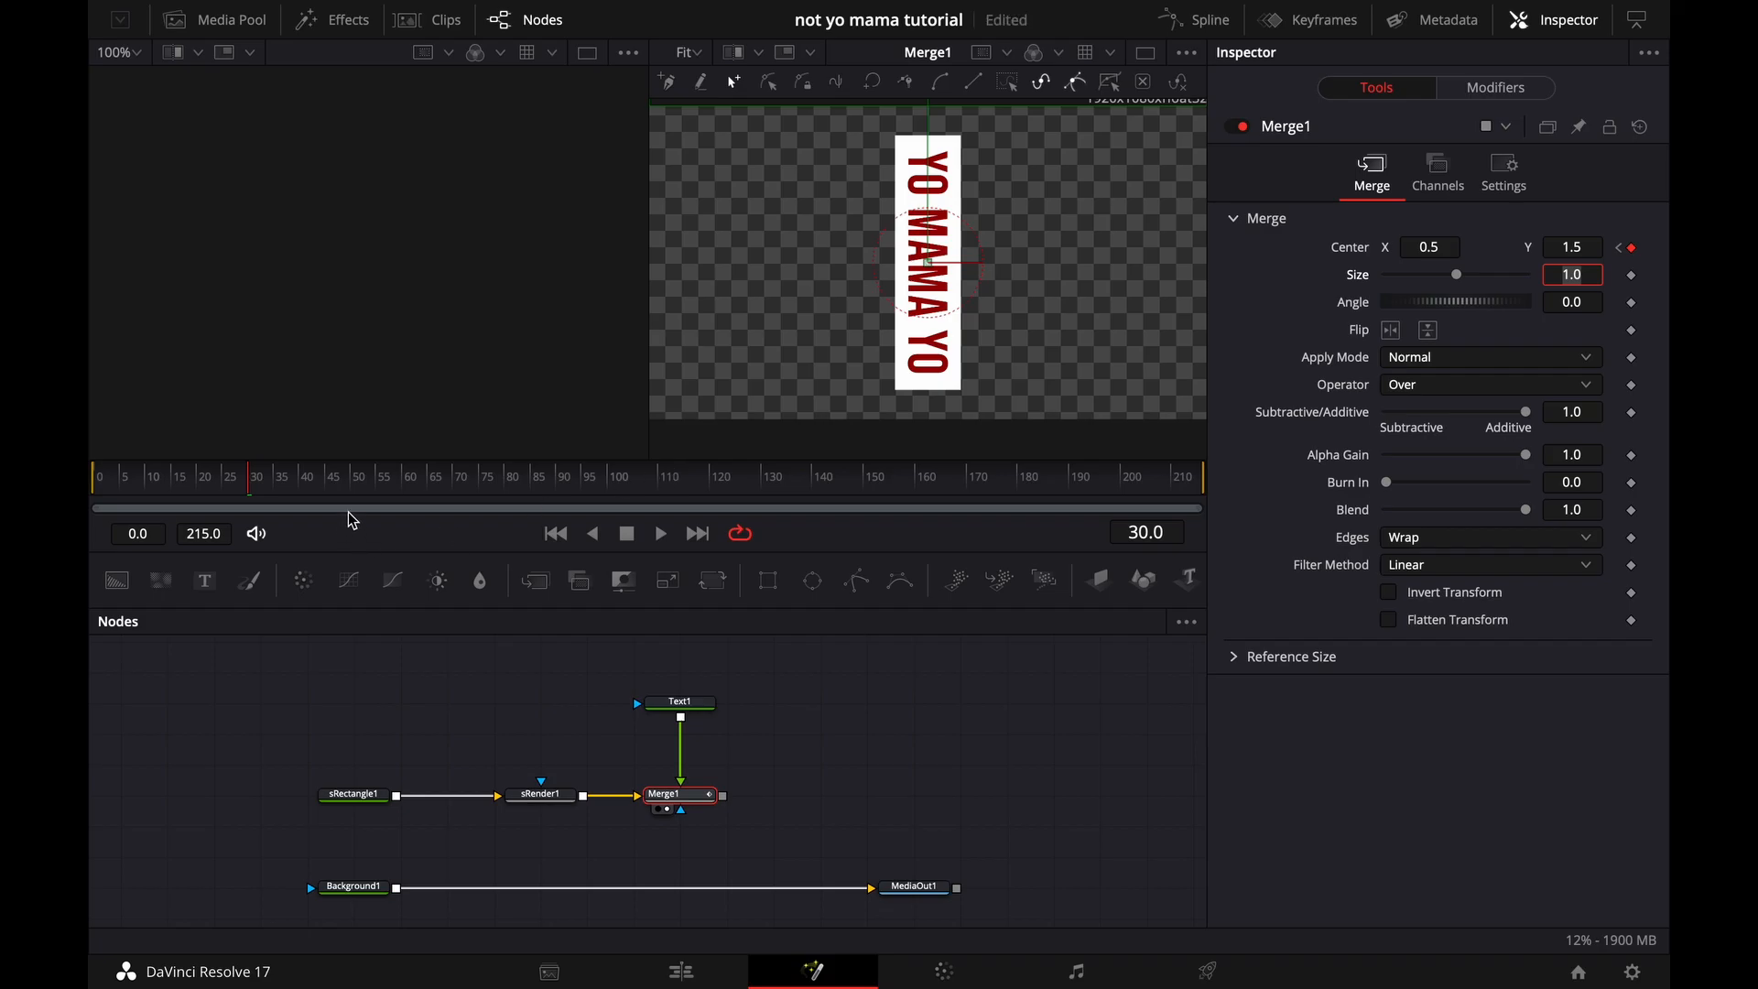
Keyframe Merge1's center Y at 2.5 on frame 60 and at 3.5 on frame 90.
{"action": "left_click", "coordinate": [410, 492]}
{"action": "left_click", "coordinate": [1587, 240]}
{"action": "key", "text": "Tab"}
{"action": "left_click", "coordinate": [556, 492]}
{"action": "left_click", "coordinate": [1583, 240]}
{"action": "type", "text": "3.5"}
{"action": "key", "text": "Tab"}
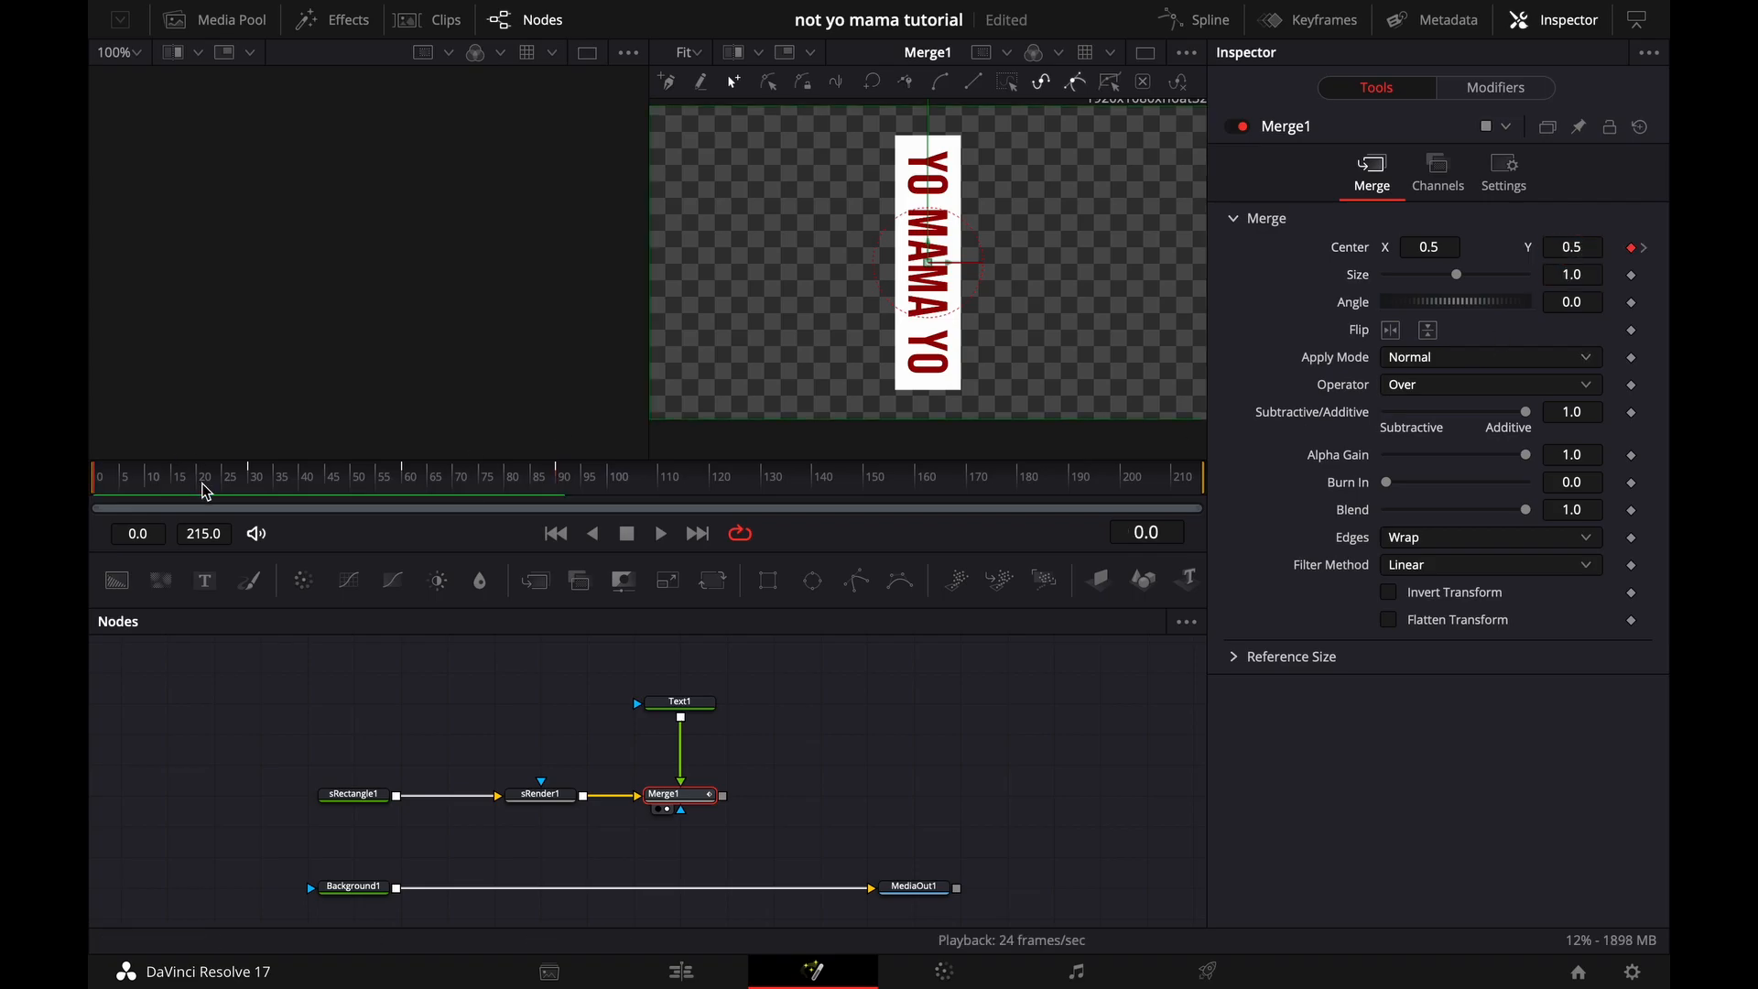
Play the text animation from frame 0 to check the scrolling.
{"action": "left_click_drag", "start_coordinate": [115, 488], "coordinate": [92, 489]}
{"action": "key", "text": "space"}
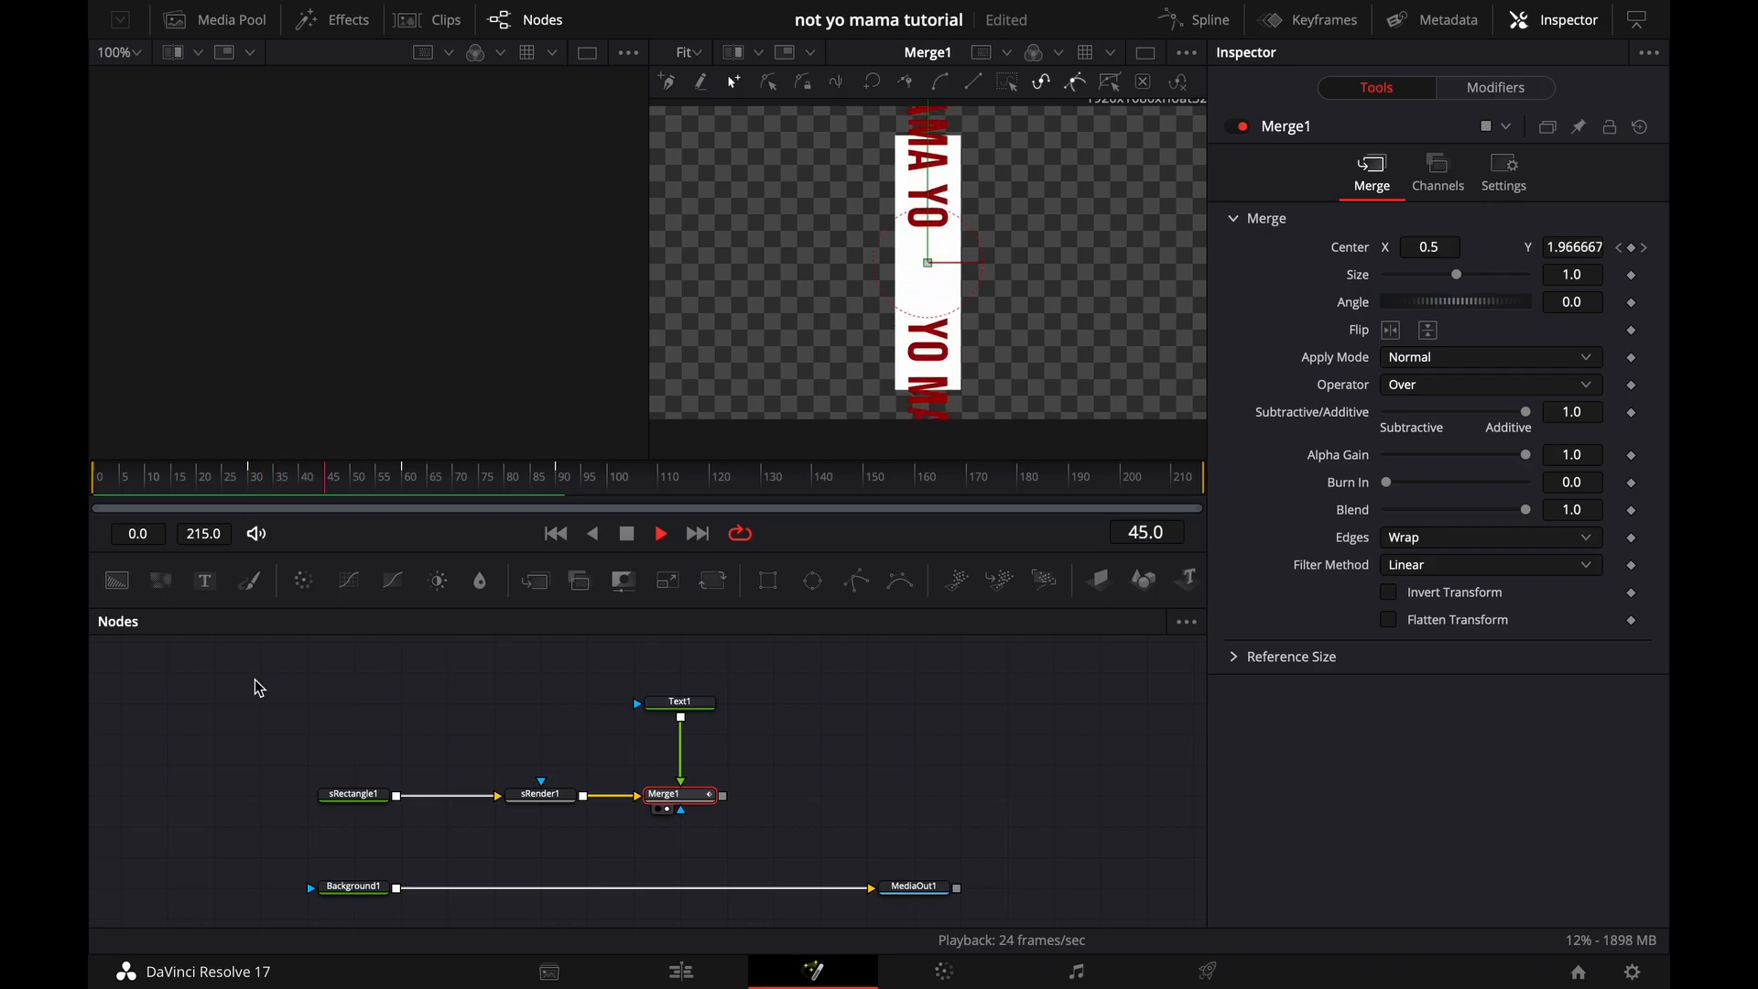
{"action": "key", "text": "space"}
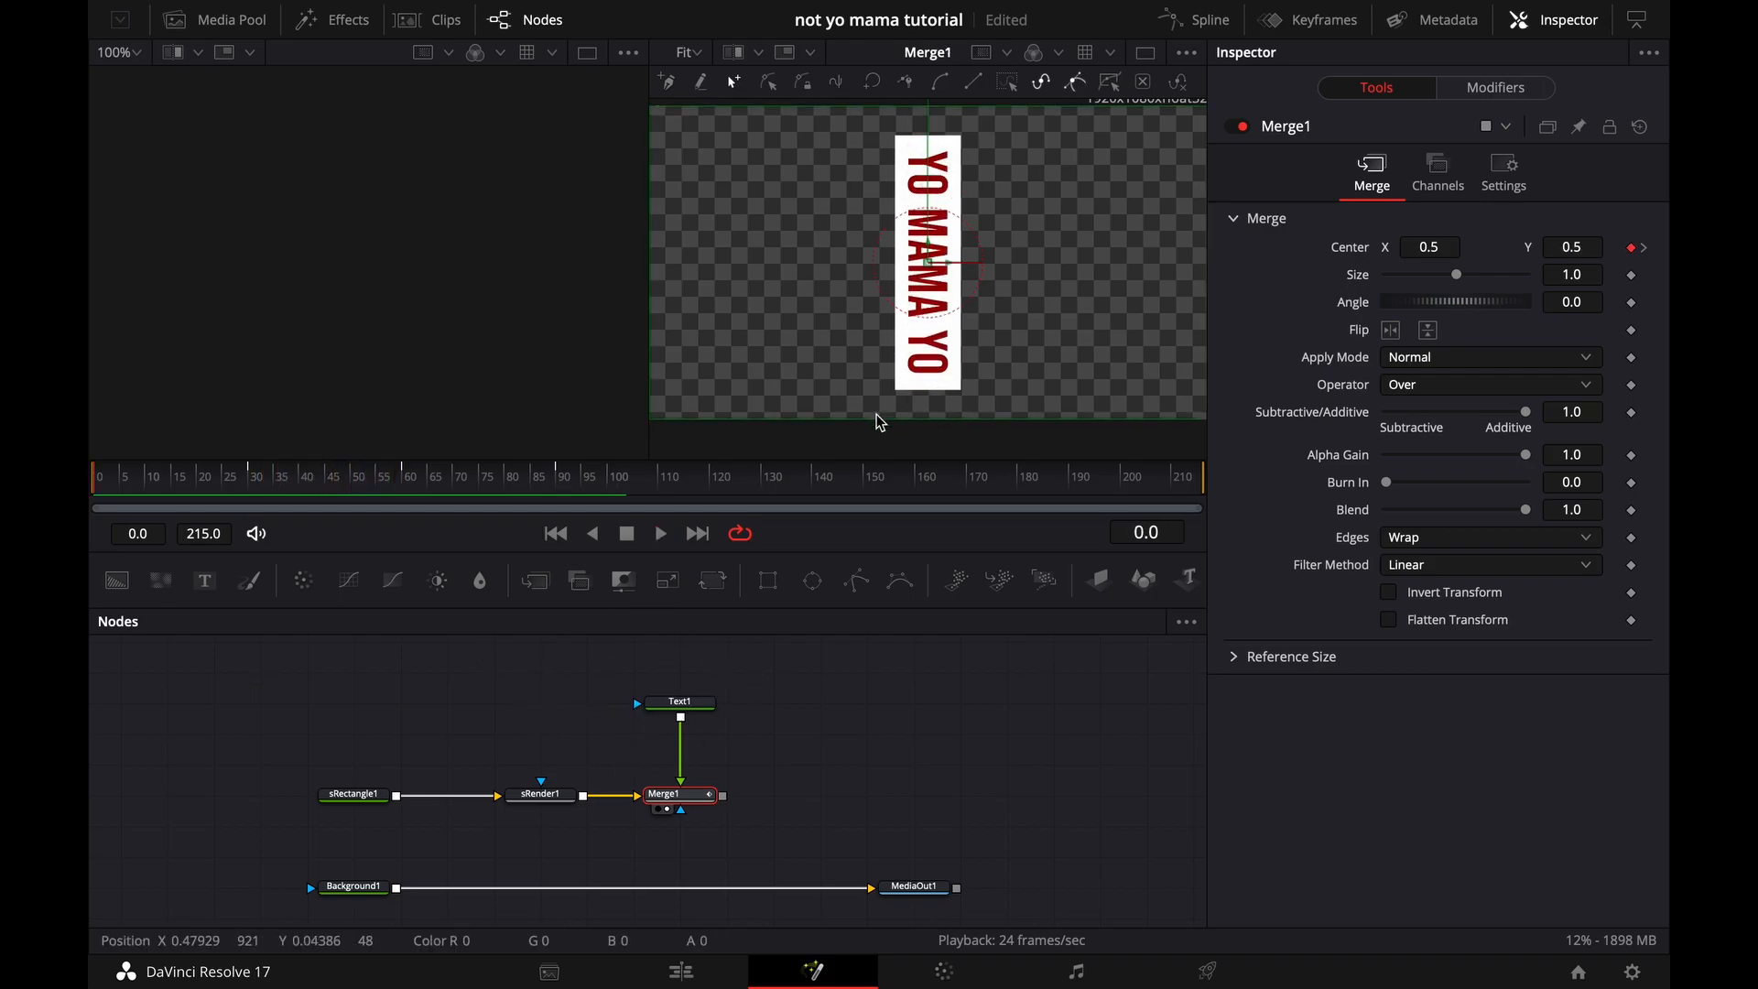
Connect sRender1 to Merge1 as its effect mask and play back the masked animation.
{"action": "scroll", "coordinate": [586, 815], "scroll_direction": "up", "scroll_amount": 1}
{"action": "left_click_drag", "start_coordinate": [581, 828], "coordinate": [695, 807]}
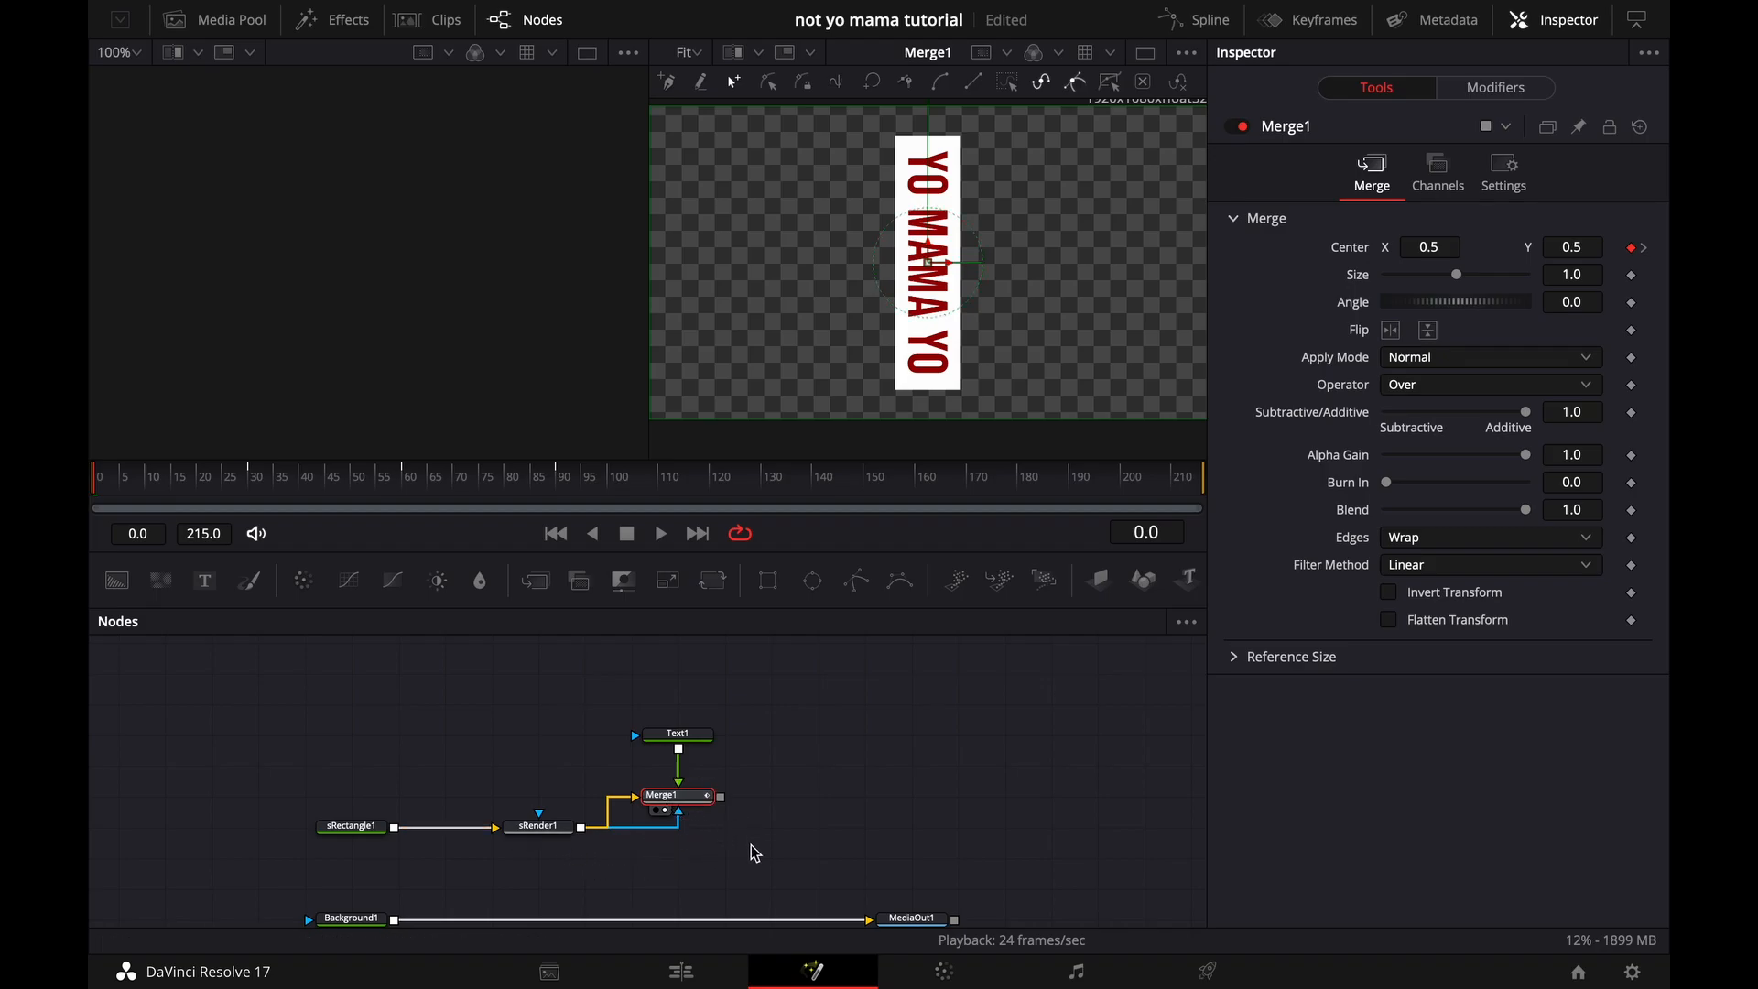
{"action": "key", "text": "space"}
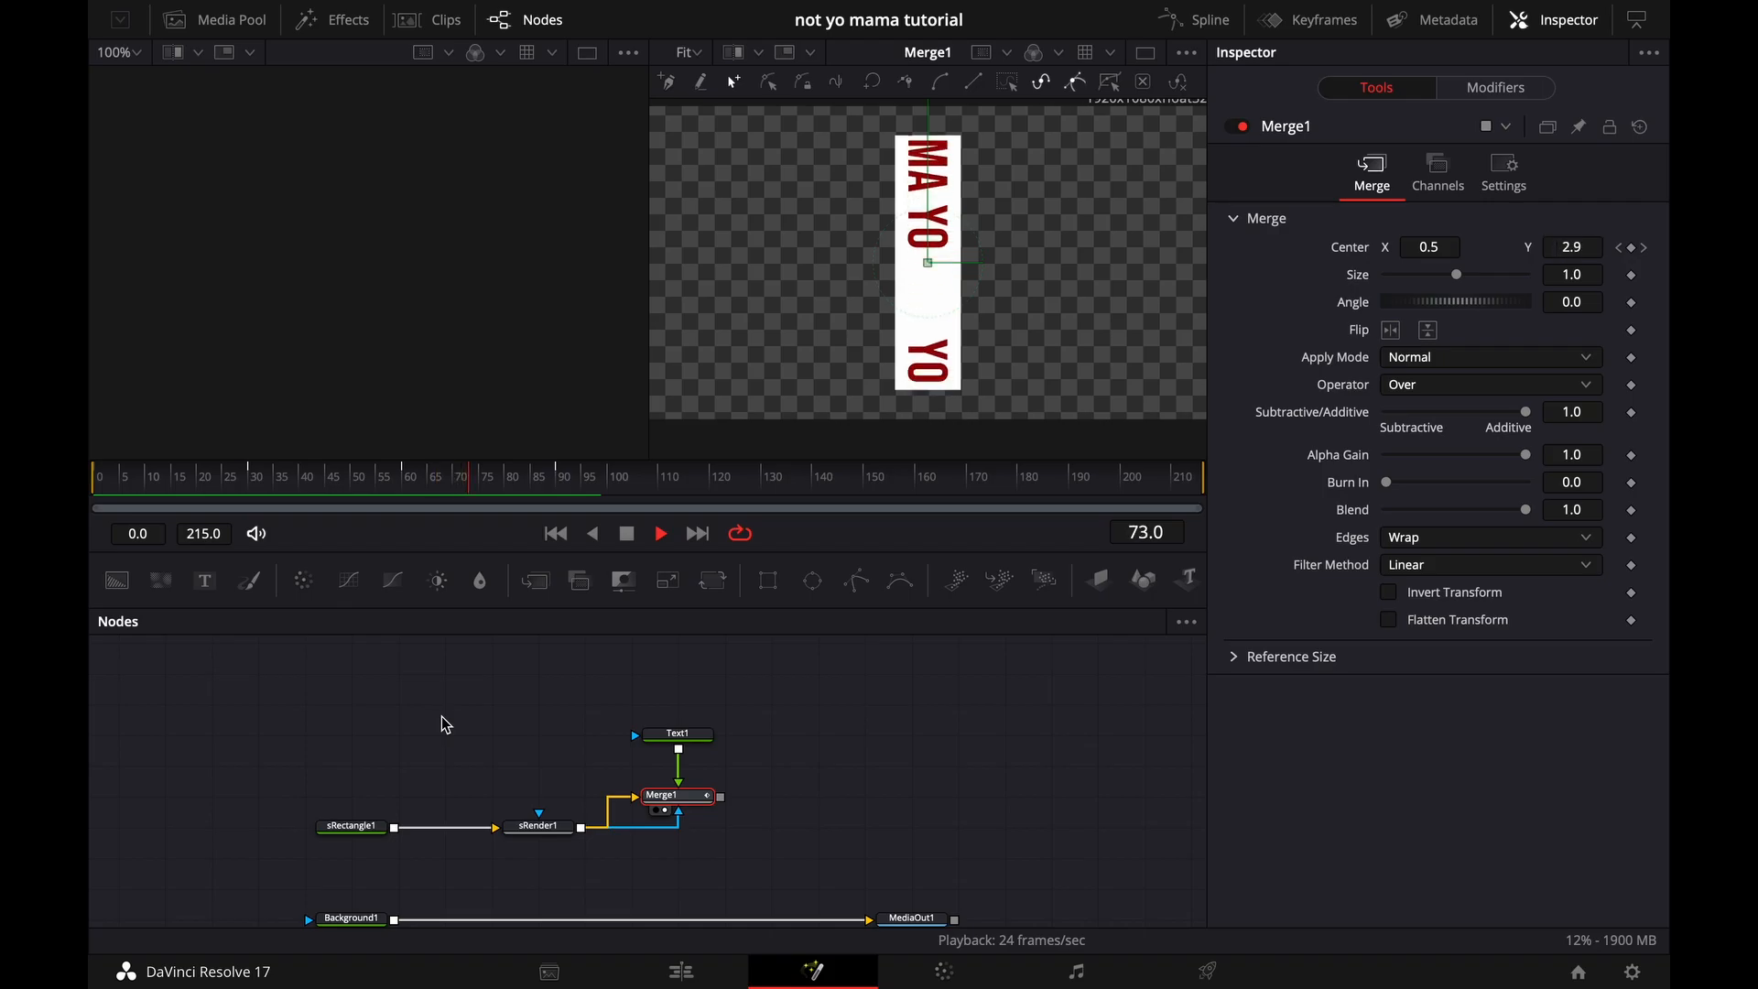
{"action": "key", "text": "space"}
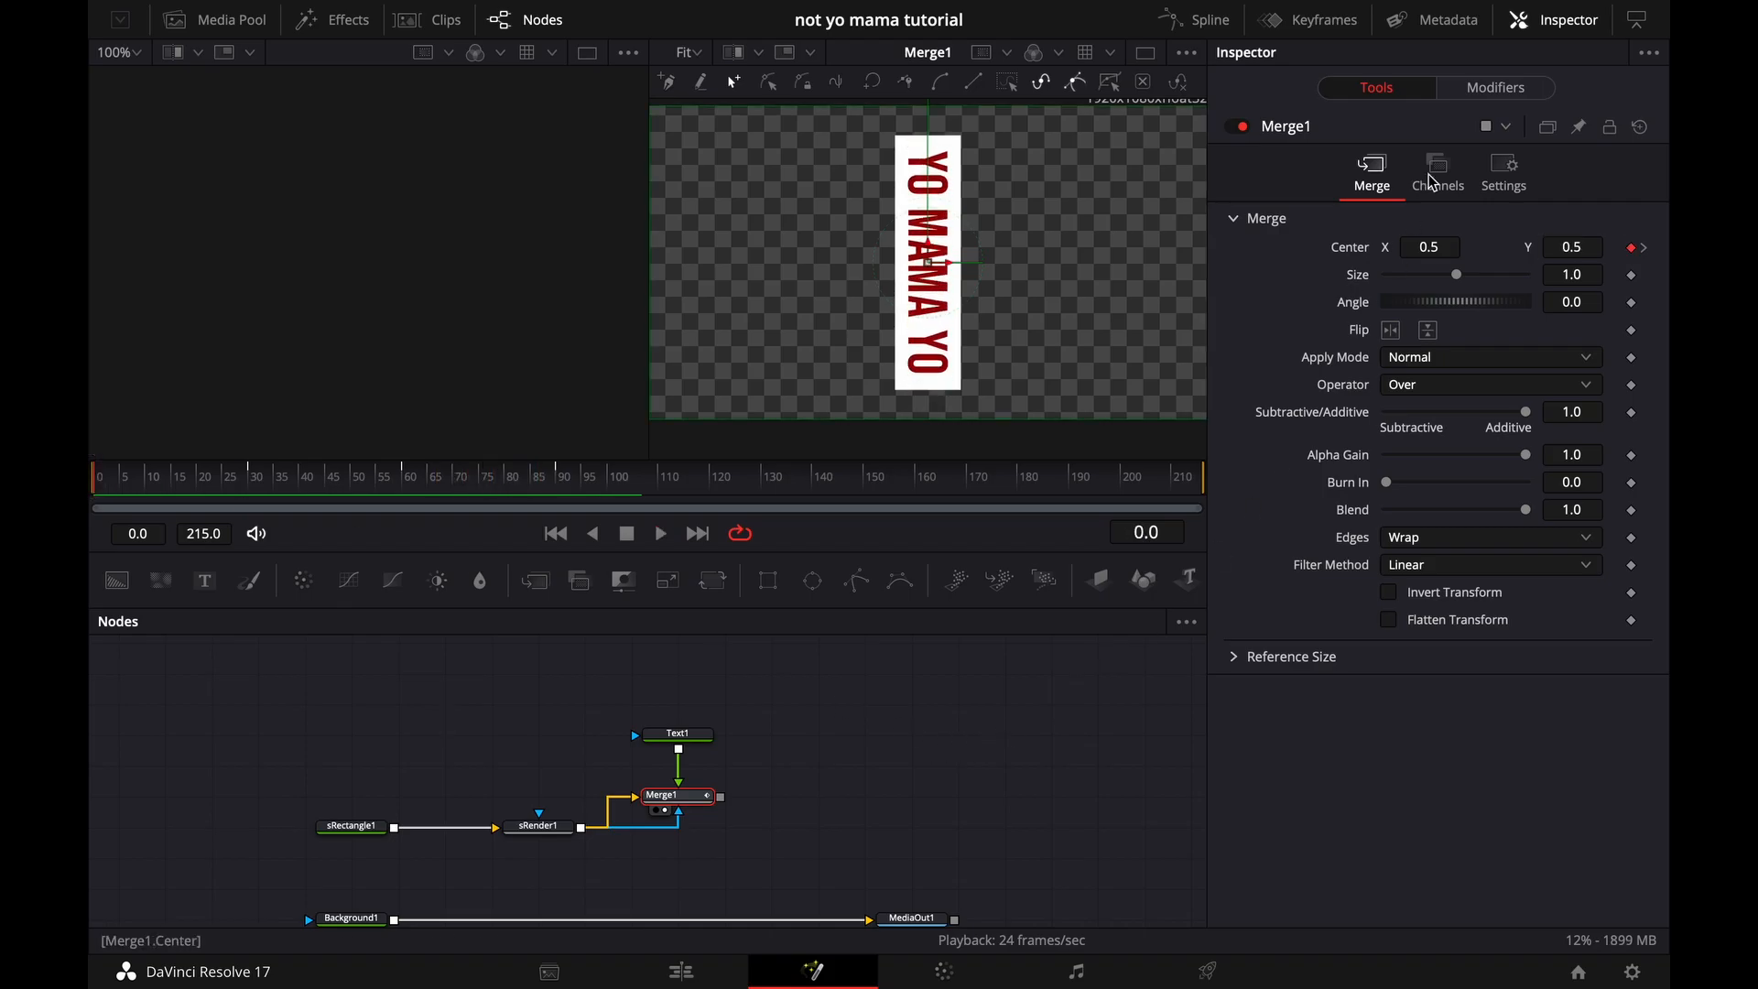
Display Merge1's displacement curve in the spline editor and smooth all its keyframes.
{"action": "left_click", "coordinate": [1544, 22]}
{"action": "left_click", "coordinate": [1210, 22]}
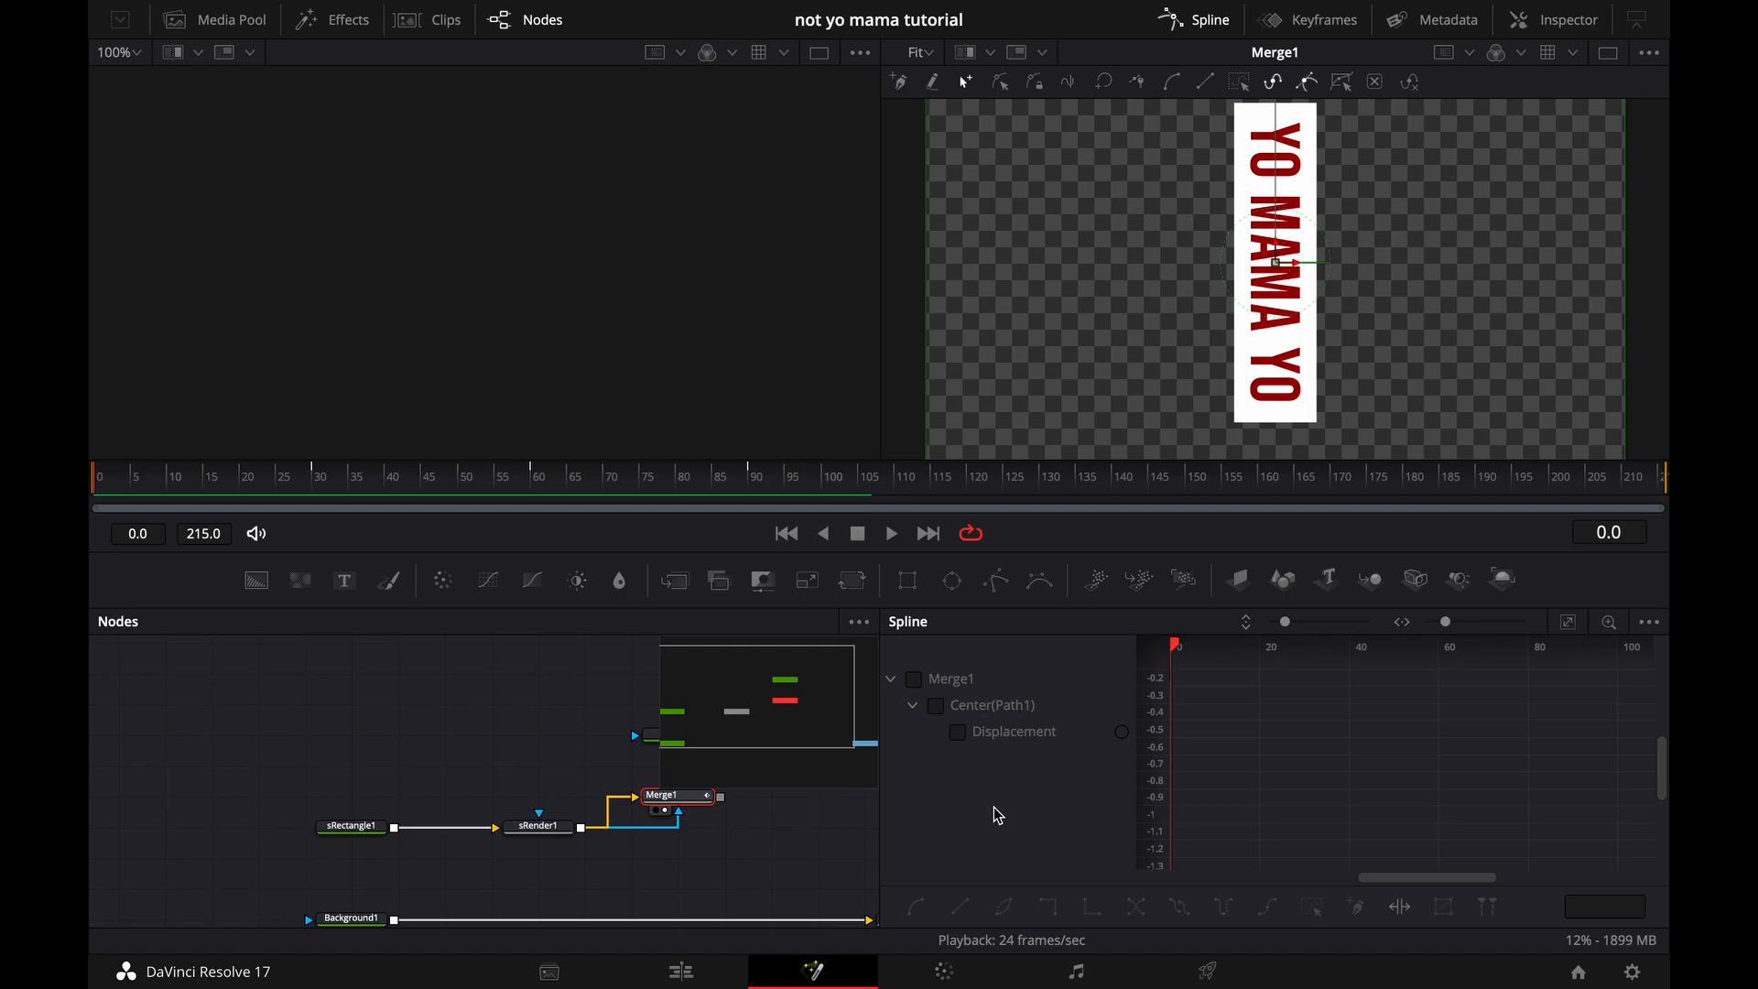
{"action": "left_click", "coordinate": [914, 679]}
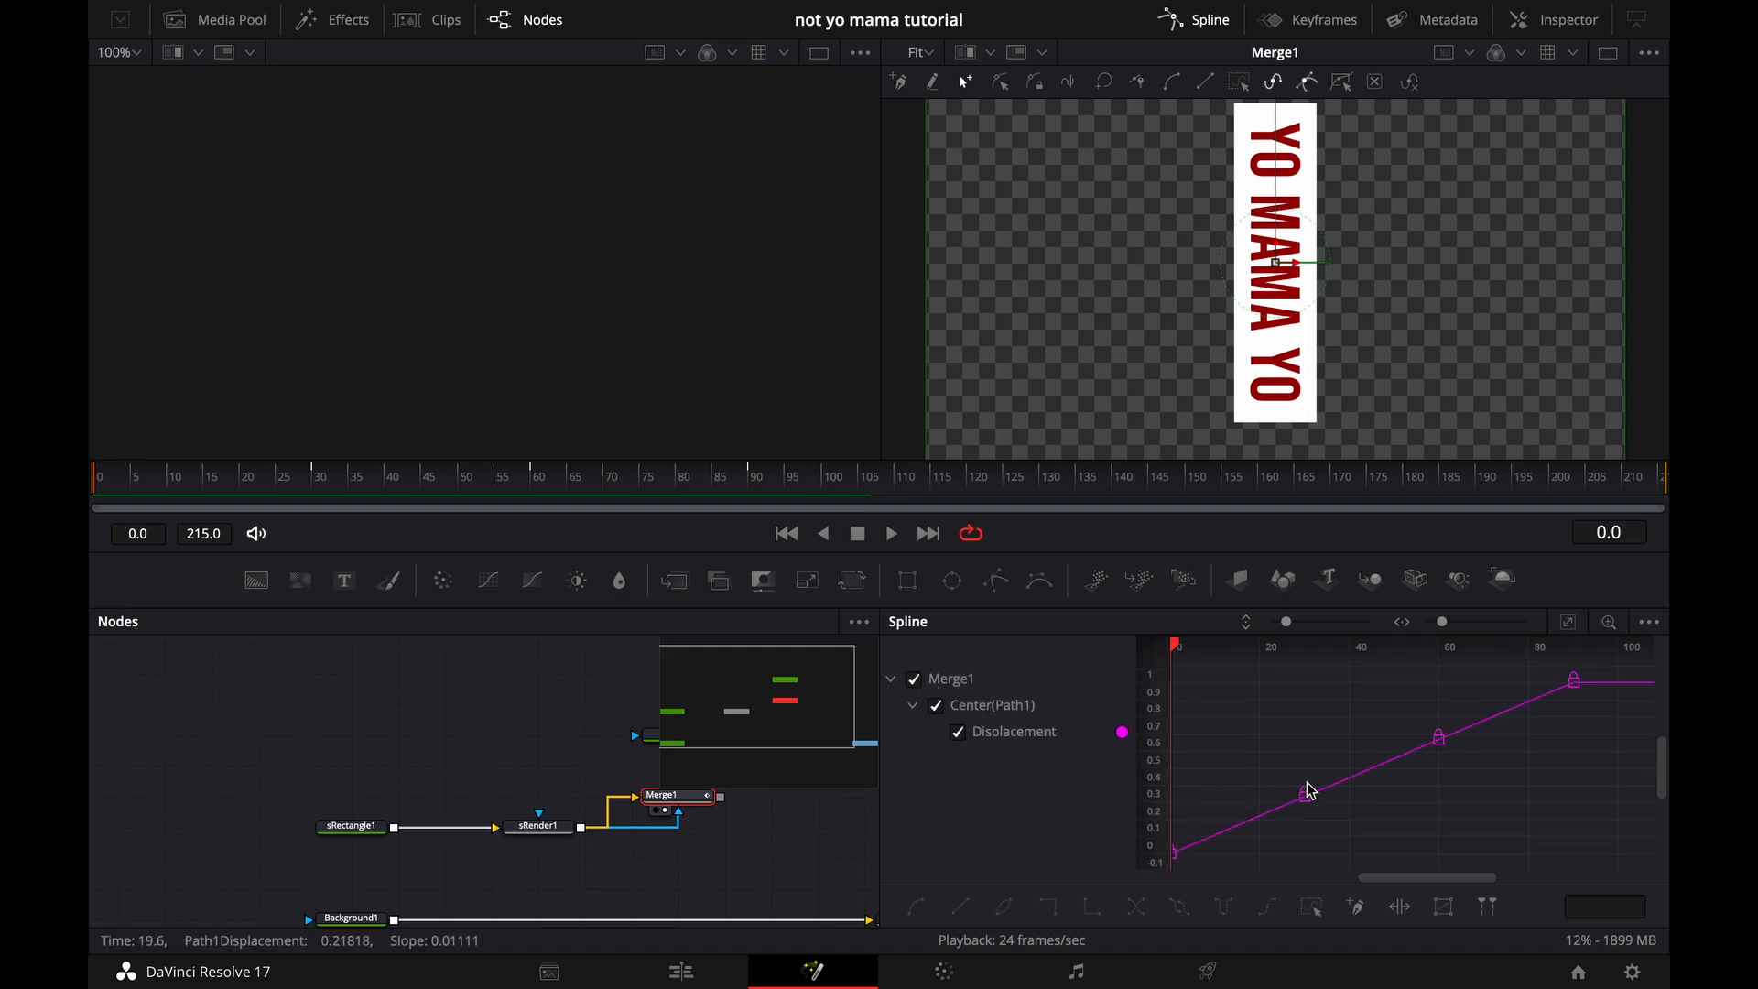
{"action": "left_click", "coordinate": [1570, 626]}
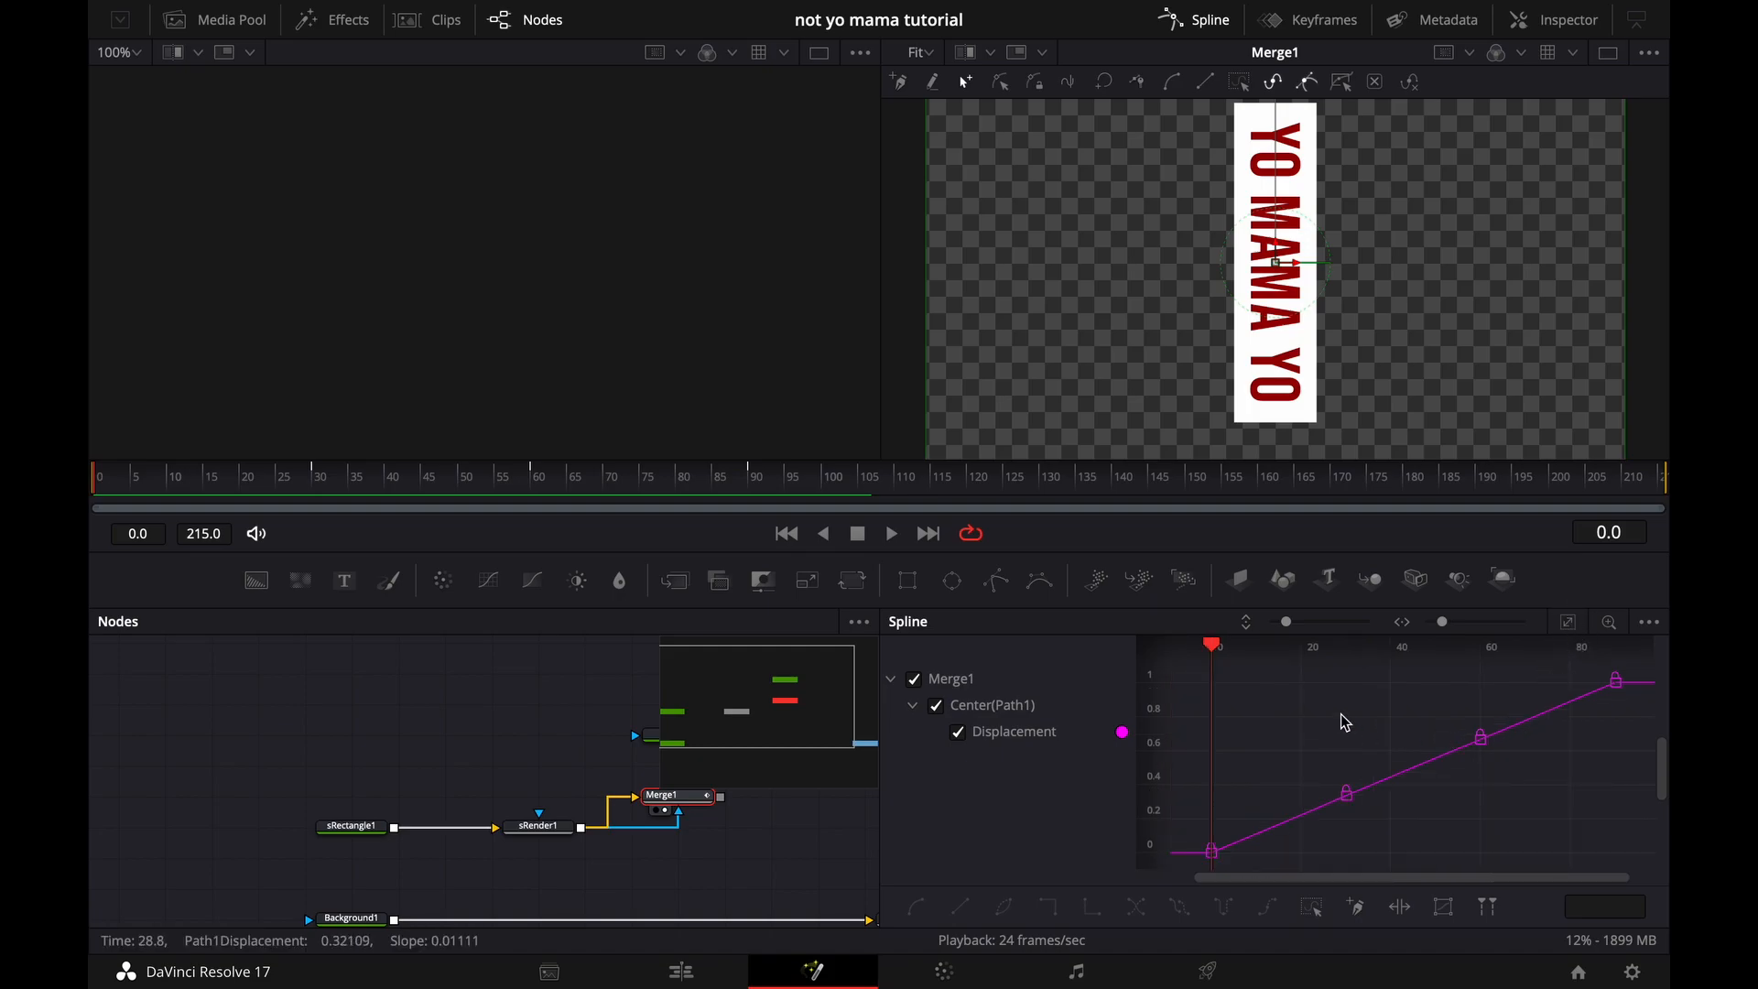
{"action": "key", "text": "ctrl+a"}
{"action": "key", "text": "s"}
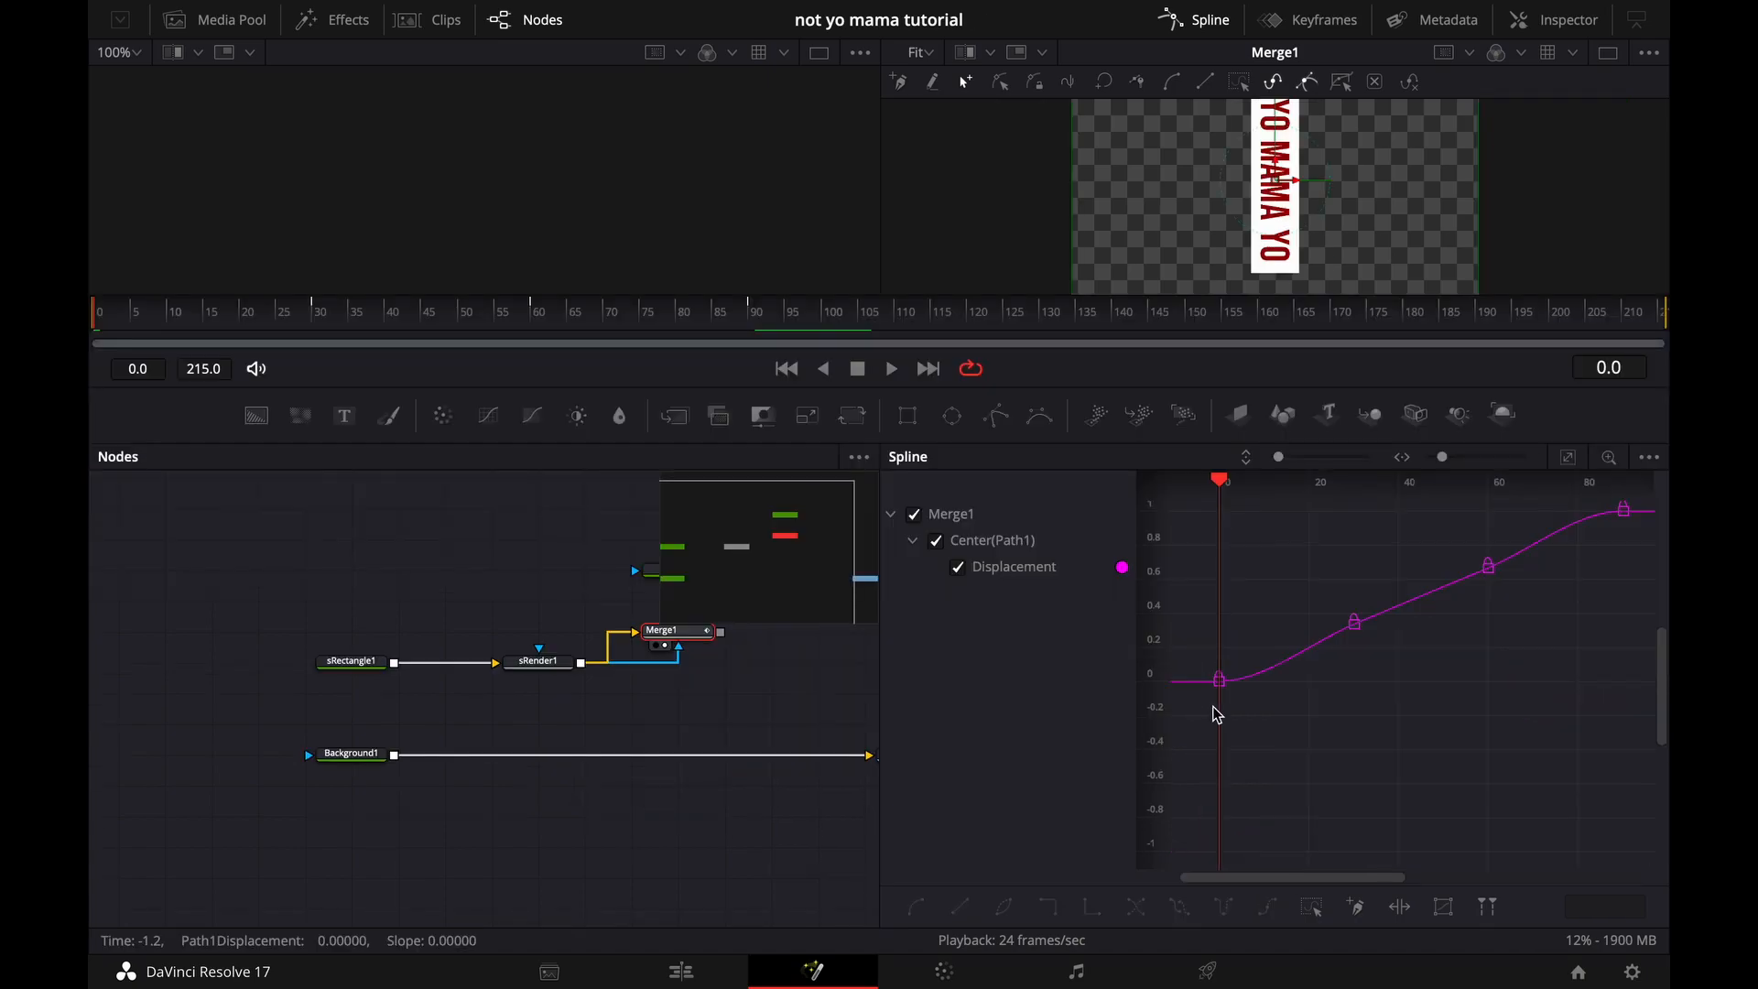
Lengthen the displacement curve's keyframe handles to form steep S-shaped easing between all four keyframes.
{"action": "scroll", "coordinate": [1459, 750], "scroll_direction": "right", "scroll_amount": 1}
{"action": "scroll", "coordinate": [1259, 716], "scroll_direction": "left", "scroll_amount": 1}
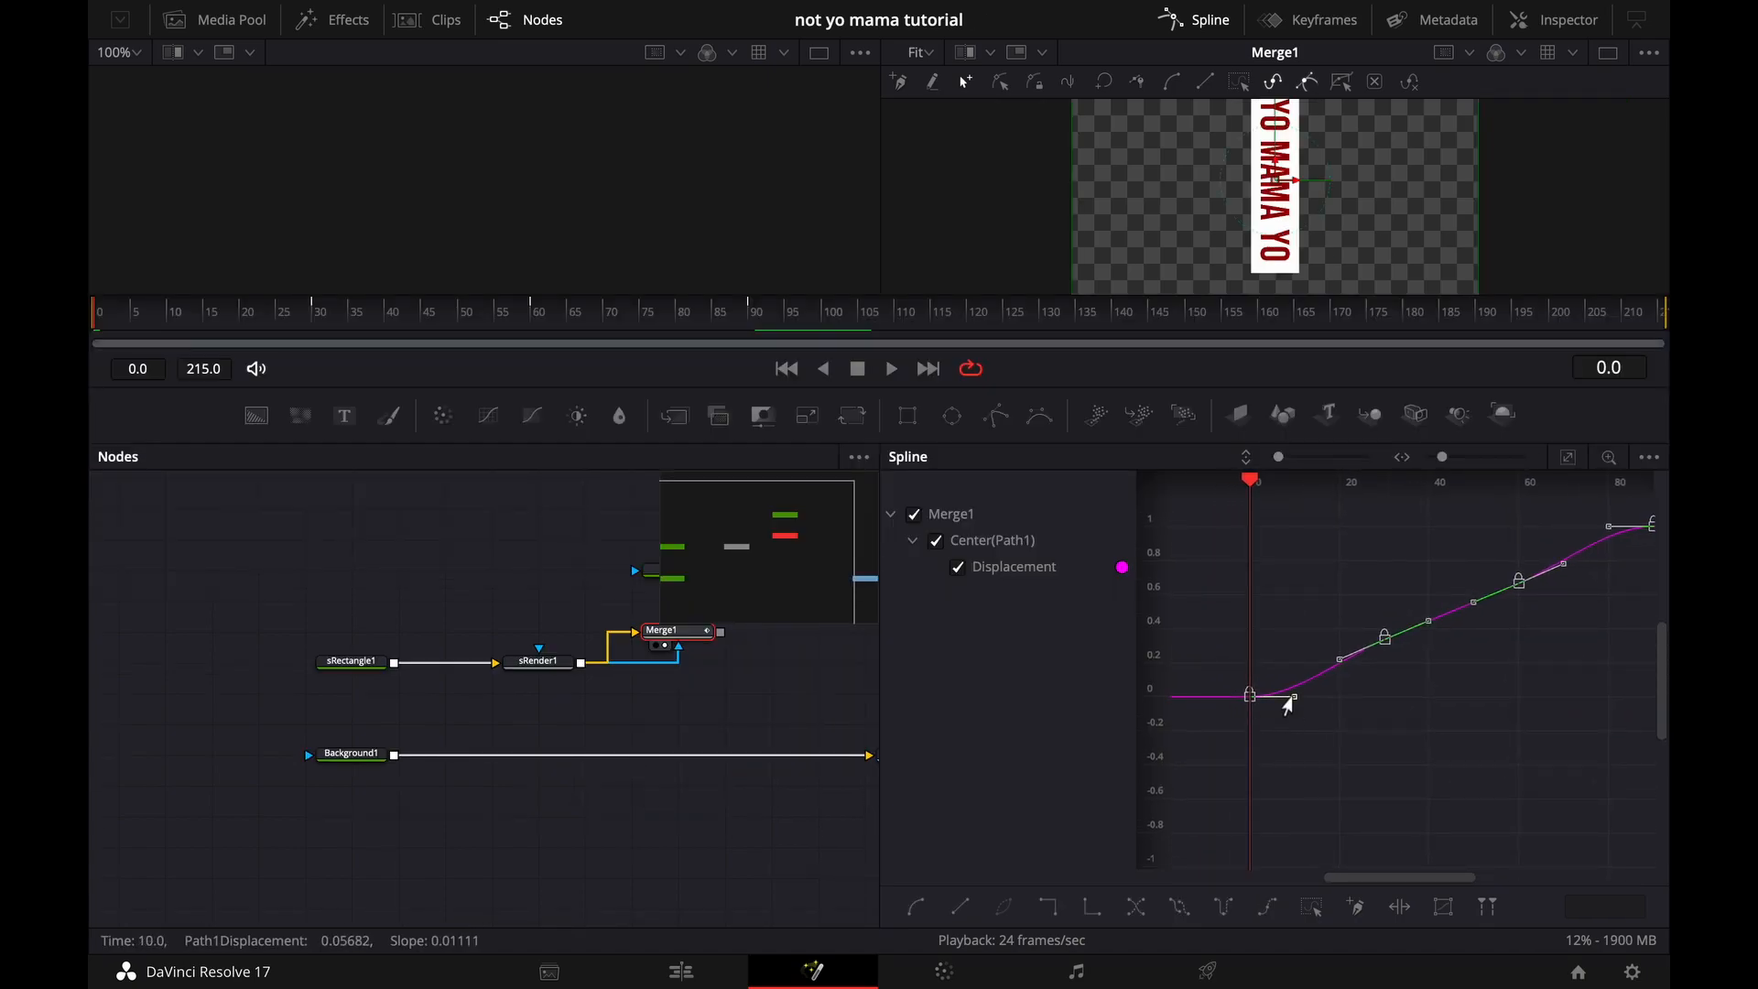
{"action": "left_click_drag", "start_coordinate": [1289, 705], "coordinate": [1240, 646]}
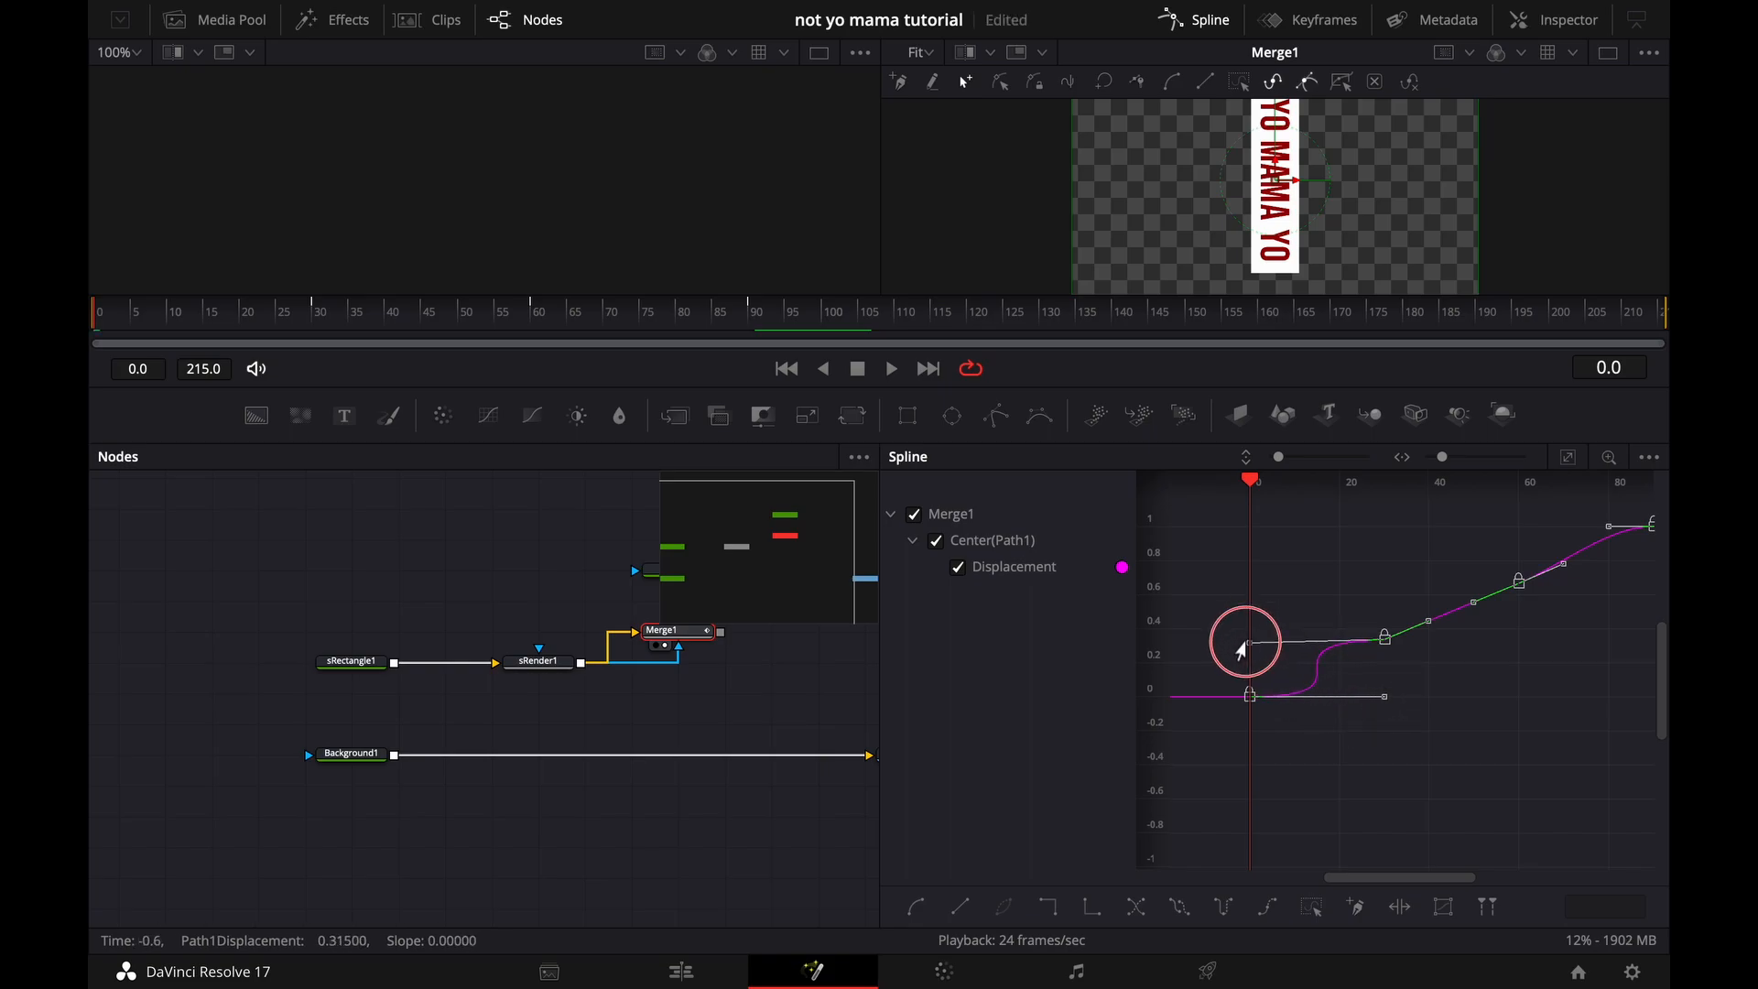
{"action": "left_click_drag", "start_coordinate": [1429, 621], "coordinate": [1387, 585]}
{"action": "left_click", "coordinate": [1518, 639]}
{"action": "left_click", "coordinate": [1577, 575]}
{"action": "left_click_drag", "start_coordinate": [1578, 575], "coordinate": [1653, 581]}
{"action": "scroll", "coordinate": [1639, 602], "scroll_direction": "right", "scroll_amount": 2}
{"action": "left_click_drag", "start_coordinate": [1520, 546], "coordinate": [1433, 546]}
{"action": "left_click", "coordinate": [1495, 649]}
Set all keyframes of Merge1's displacement curve to loop and play the animation.
{"action": "key", "text": "super+f"}
{"action": "key", "text": "ctrl+a"}
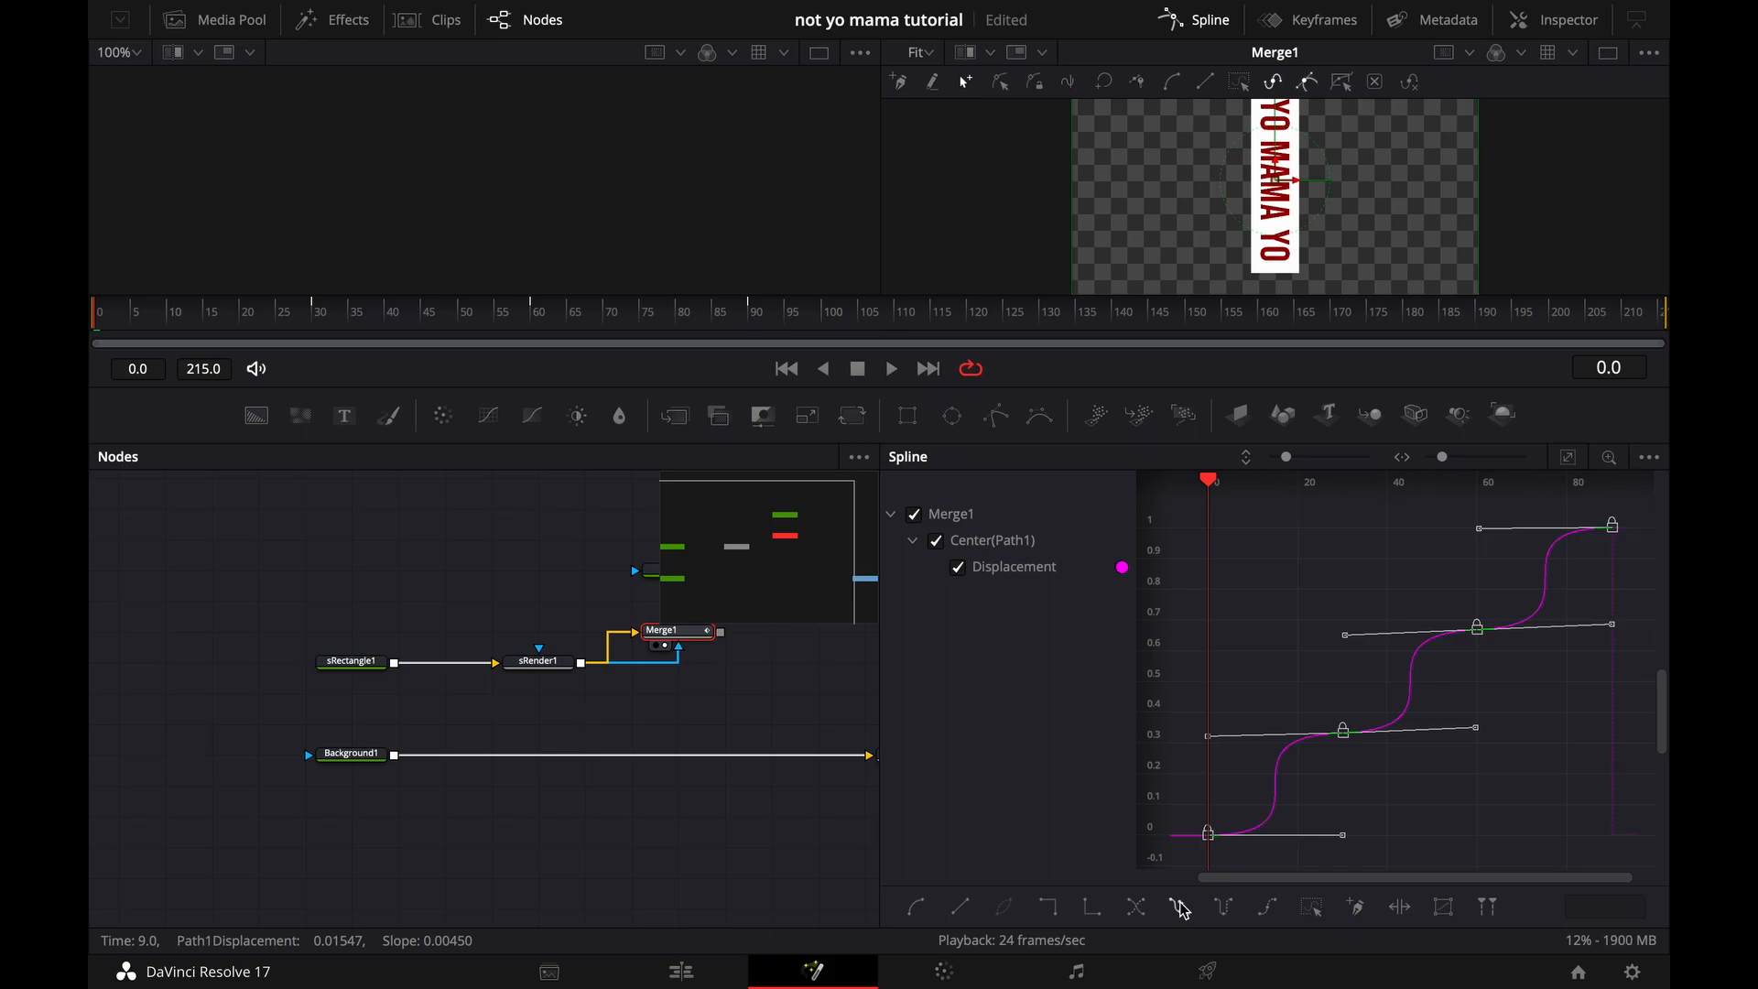
{"action": "scroll", "coordinate": [1476, 801], "scroll_direction": "right", "scroll_amount": 5}
{"action": "scroll", "coordinate": [1476, 801], "scroll_direction": "left", "scroll_amount": 5}
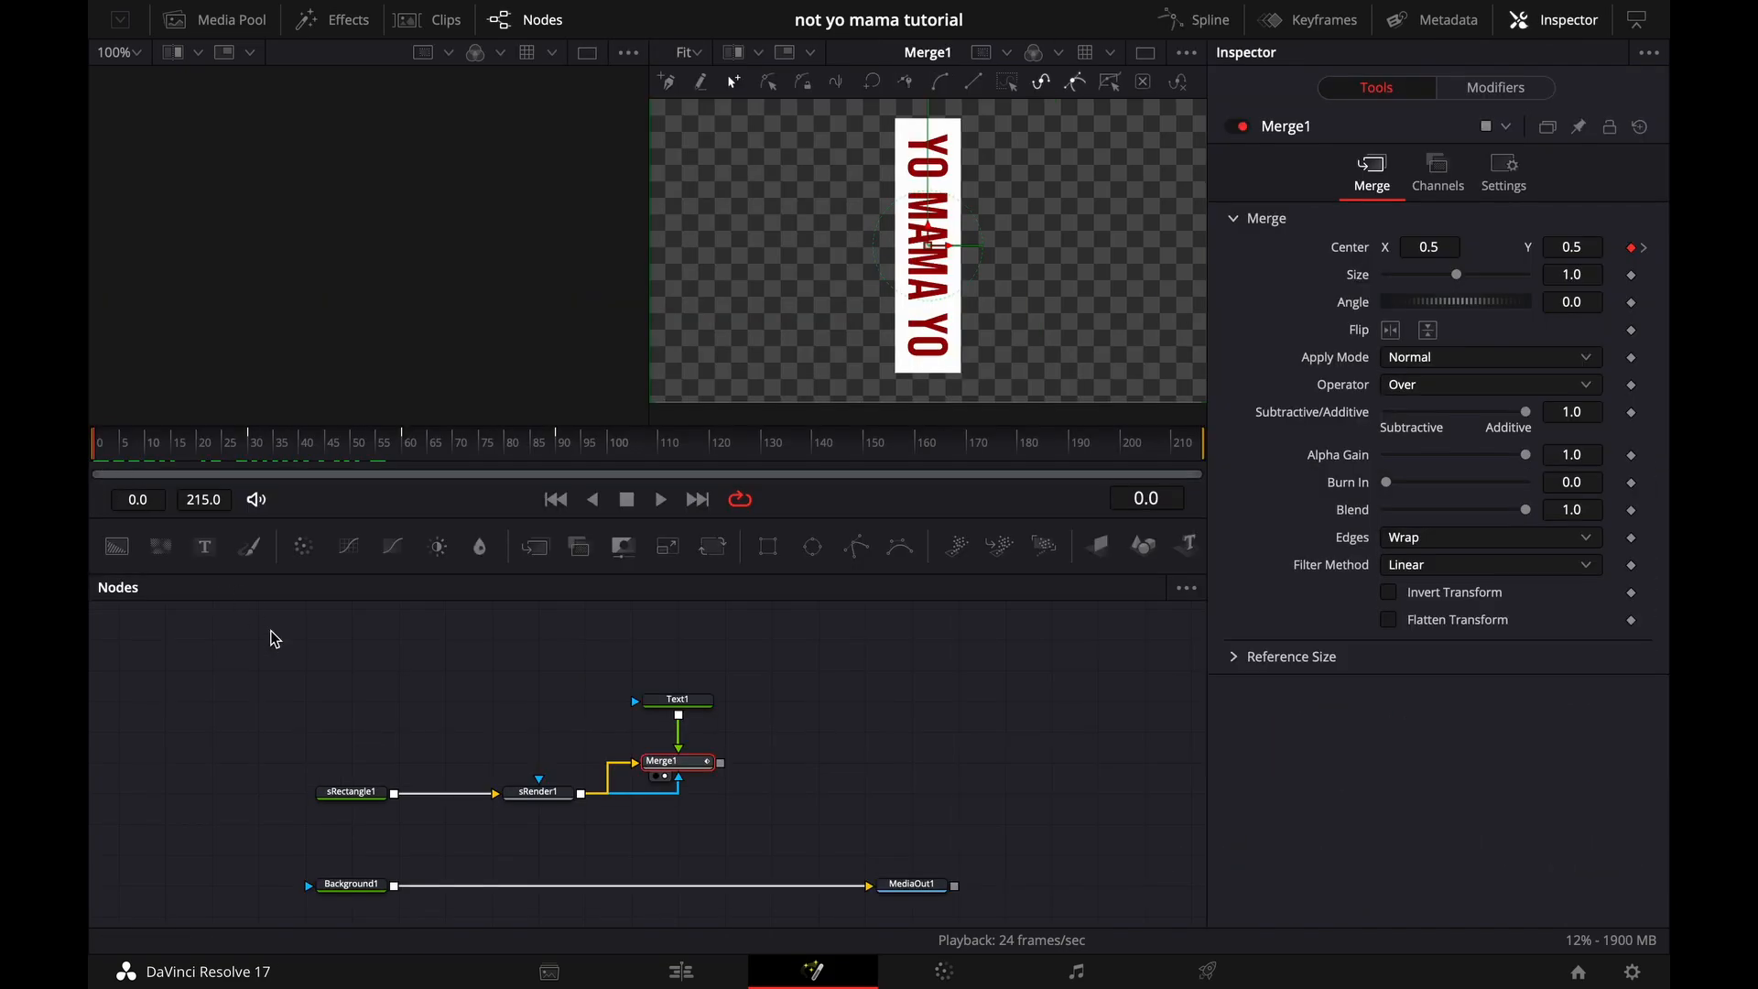
{"action": "key", "text": "space"}
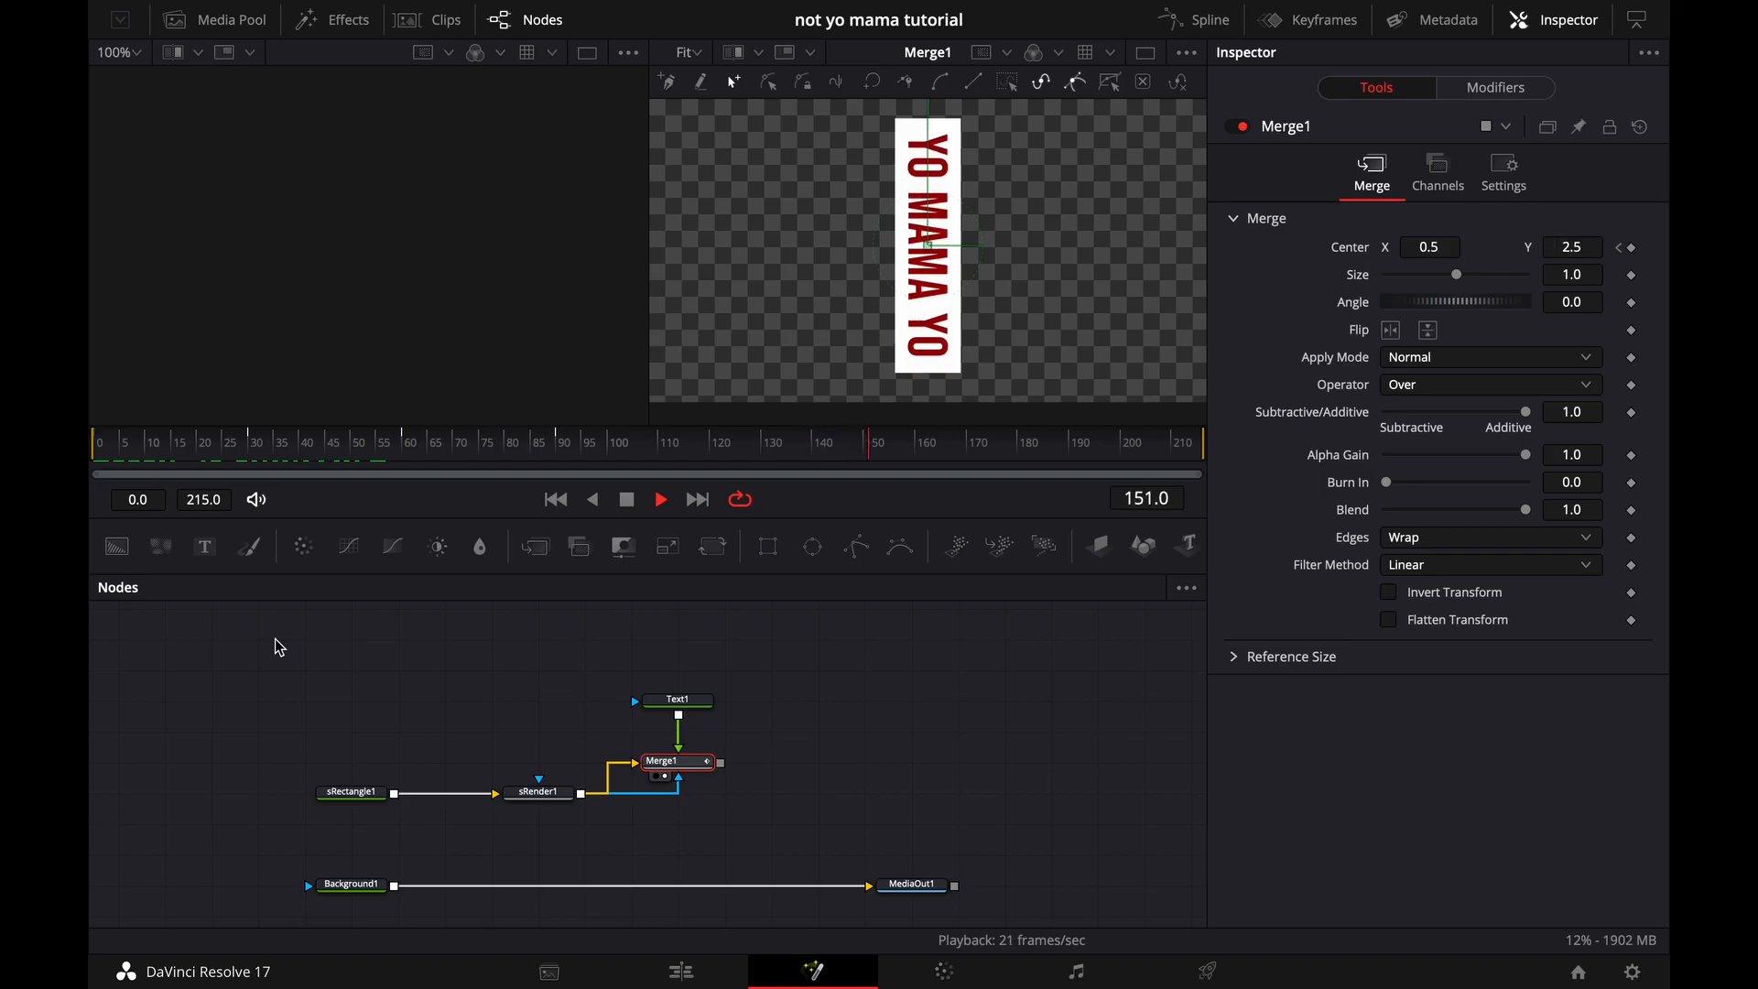
Stop playback and move the sRectangle1, sRender1, Text1 and Merge1 nodes together up and to the left in the node graph.
{"action": "key", "text": "space"}
{"action": "left_click_drag", "start_coordinate": [307, 669], "coordinate": [774, 842]}
{"action": "left_click_drag", "start_coordinate": [677, 761], "coordinate": [585, 730]}
Add a Grid Warp node to Merge1's output and place it to the right of Merge1.
{"action": "key", "text": "shift+space"}
{"action": "type", "text": "sre"}
{"action": "key", "text": "BackSpace"}
{"action": "key", "text": "BackSpace"}
{"action": "key", "text": "BackSpace"}
{"action": "type", "text": "warp"}
{"action": "left_click", "coordinate": [863, 245]}
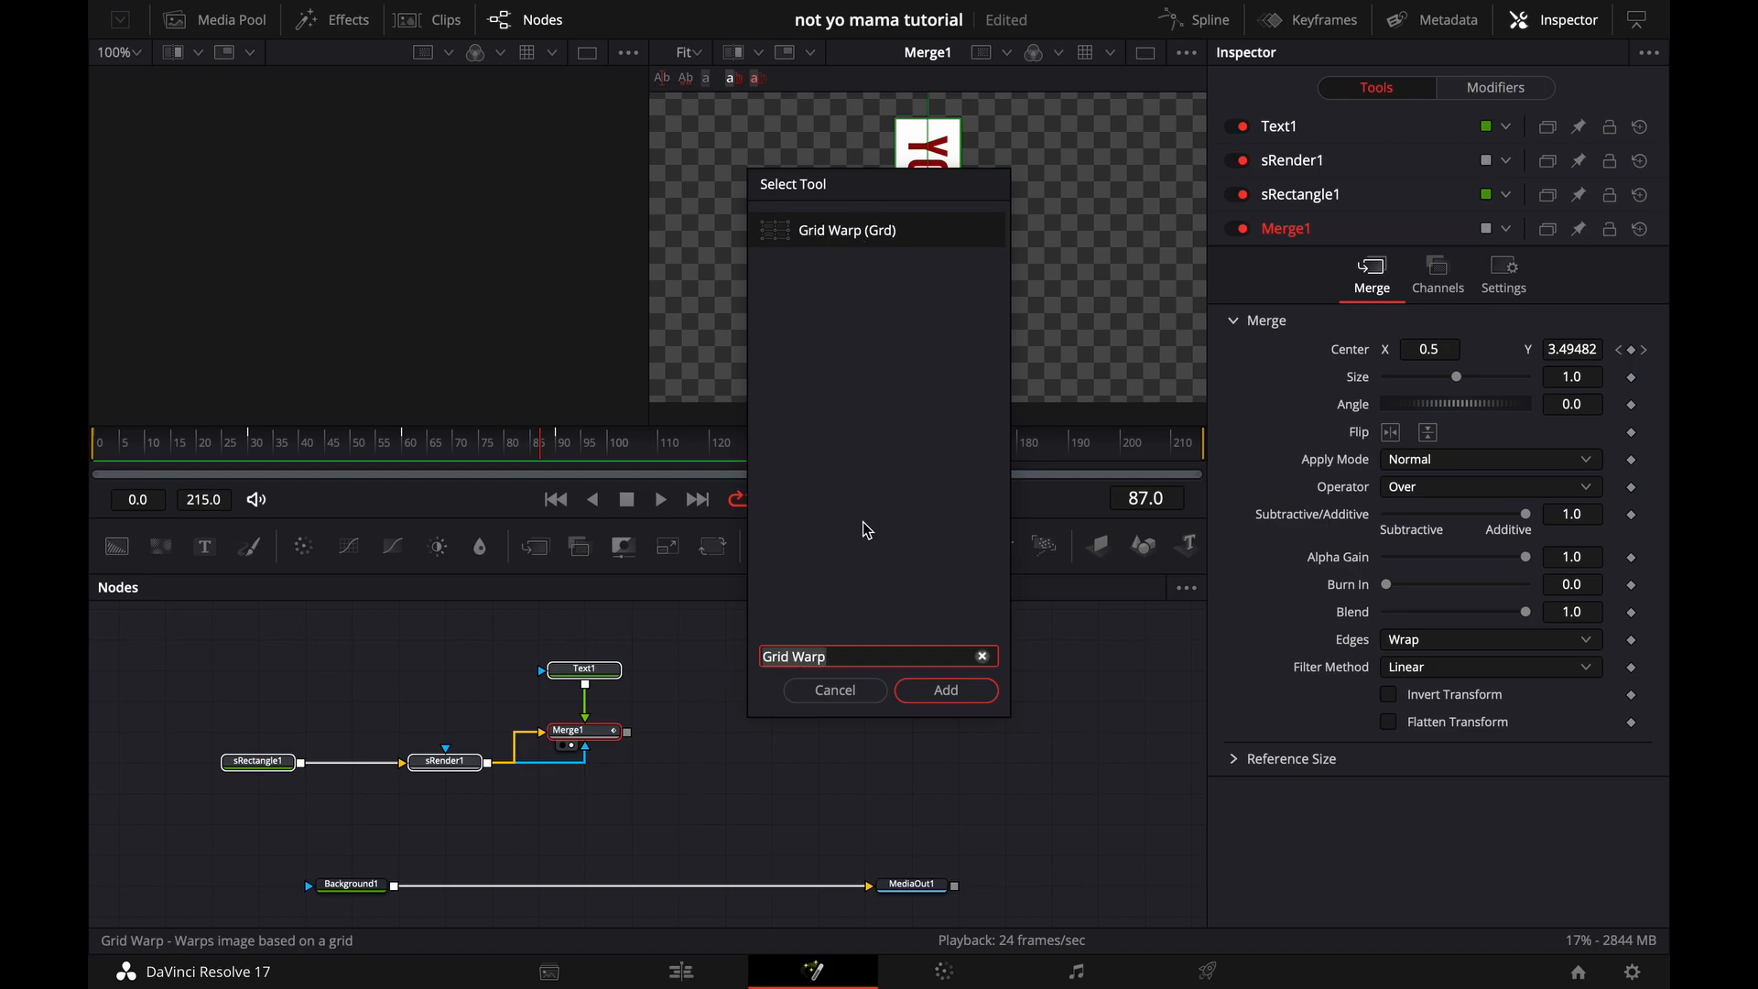
{"action": "left_click", "coordinate": [945, 690]}
{"action": "left_click_drag", "start_coordinate": [589, 760], "coordinate": [771, 726]}
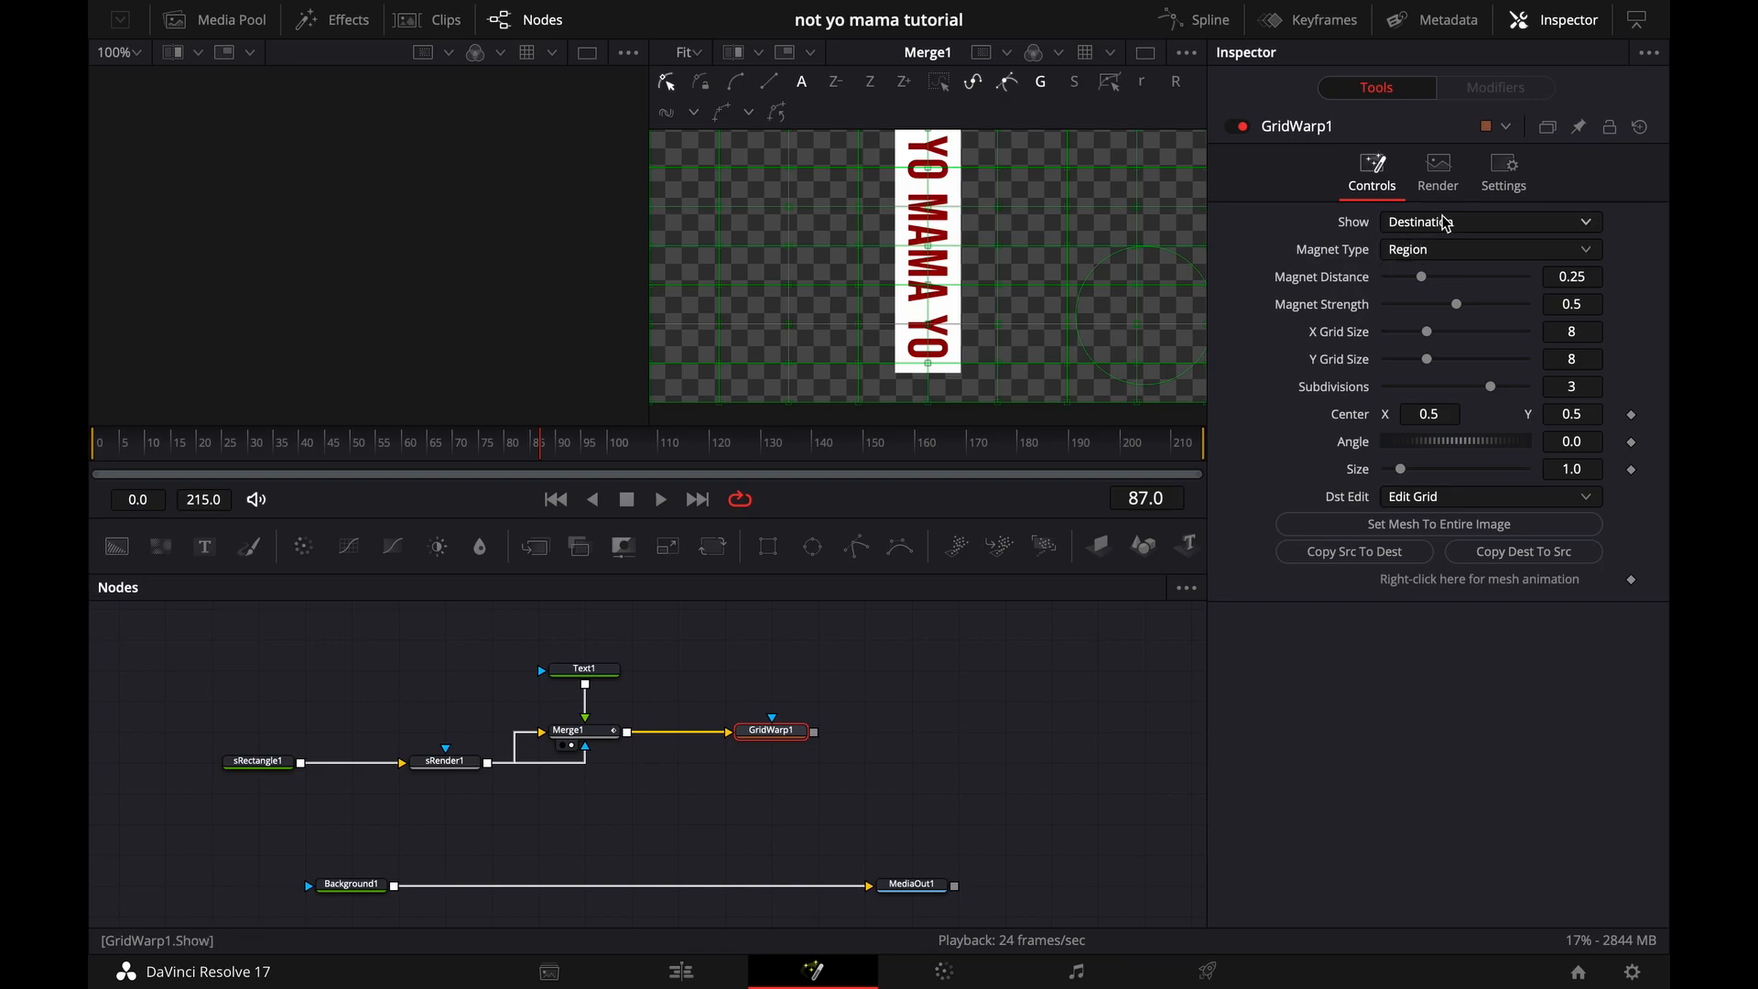
Set GridWarp1 to show the Source grid and use the Selected magnet type.
{"action": "left_click", "coordinate": [1465, 229]}
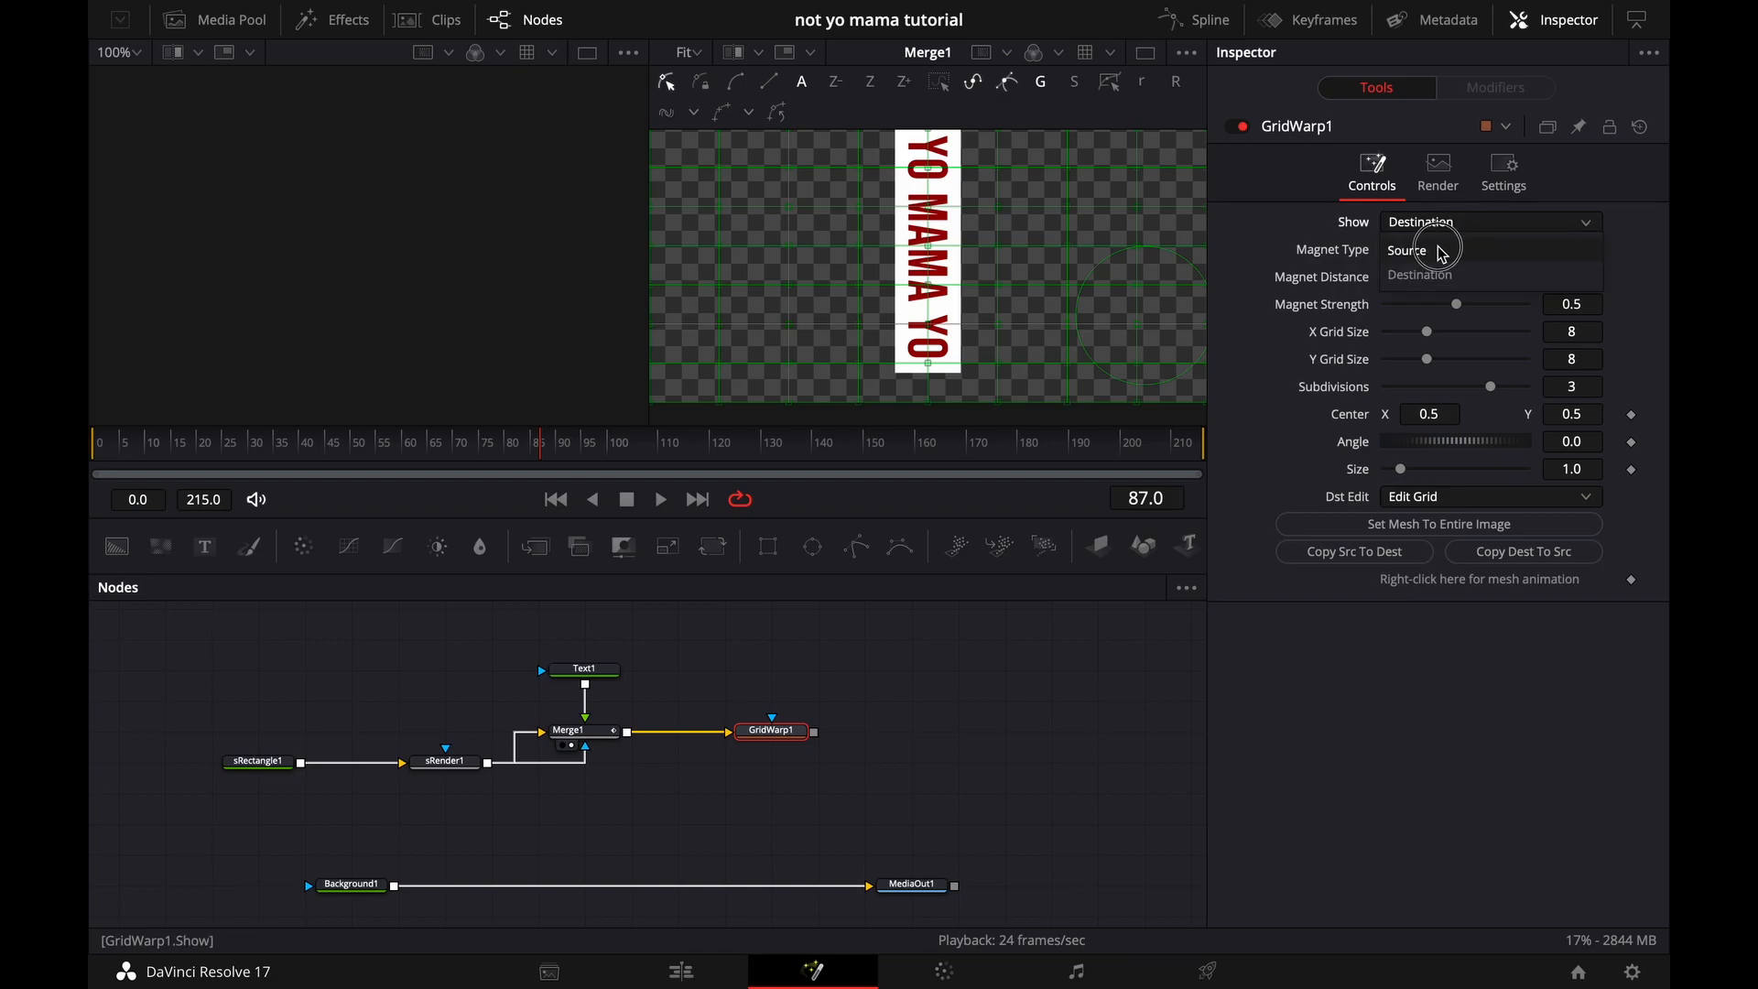
{"action": "left_click", "coordinate": [1442, 253]}
{"action": "left_click", "coordinate": [1456, 252]}
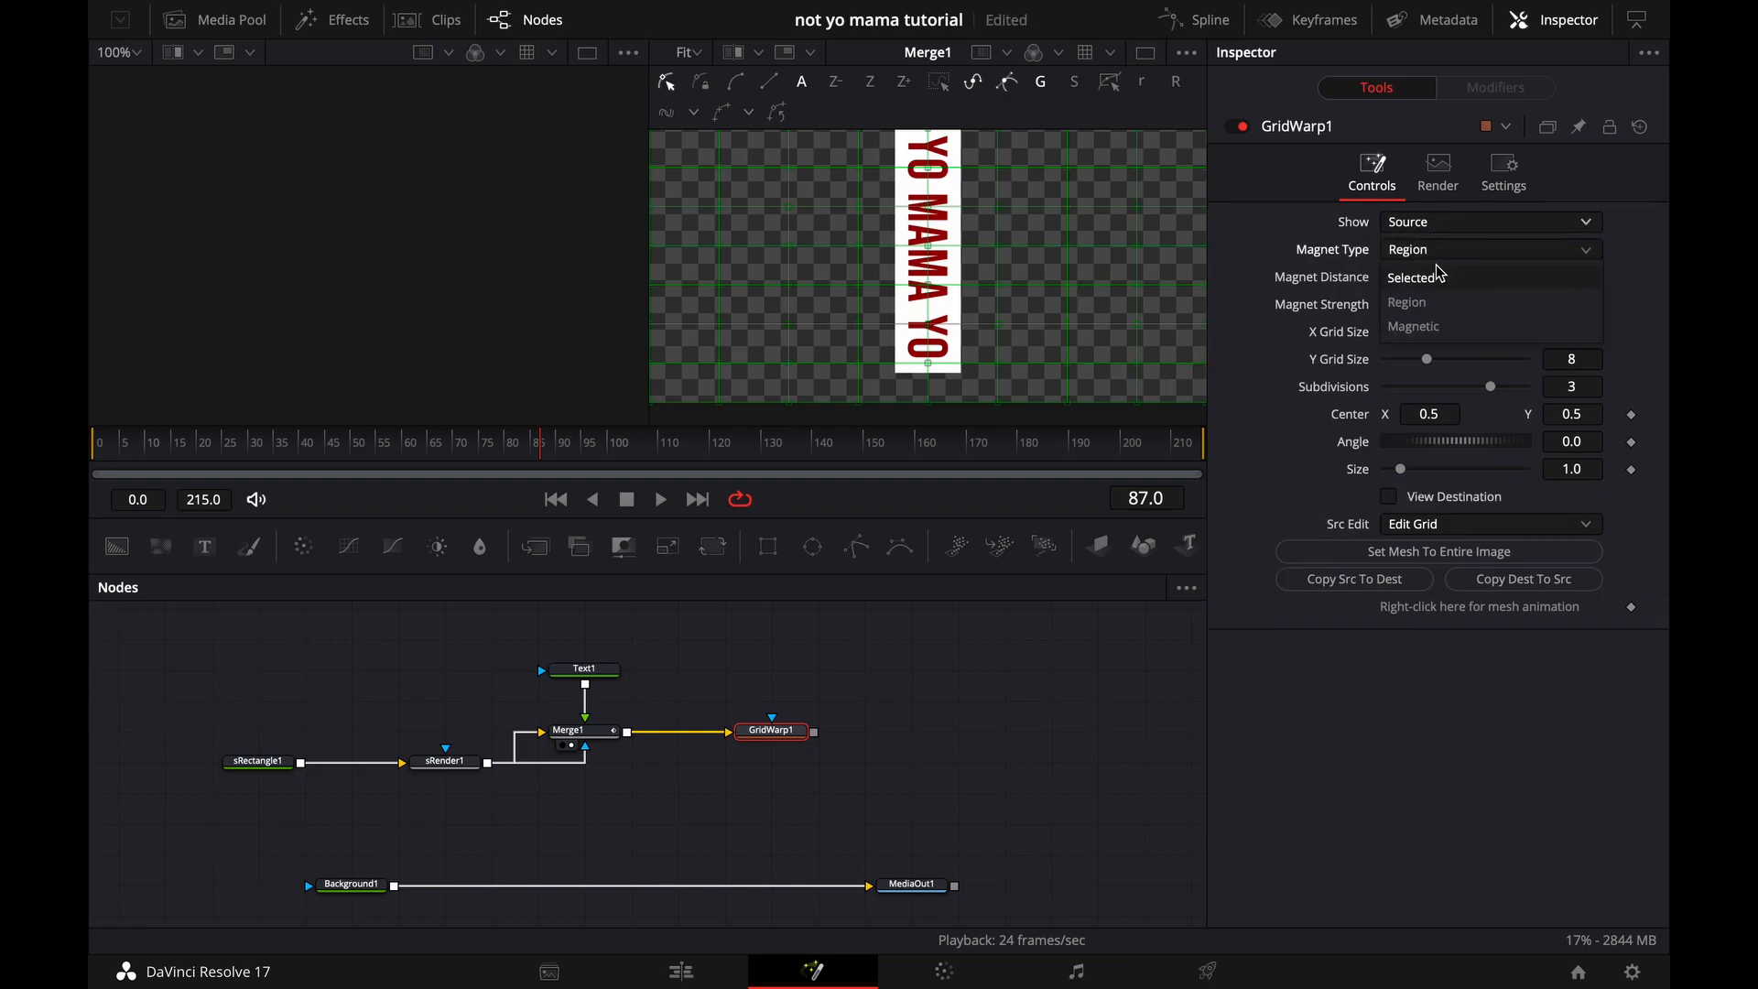
{"action": "left_click", "coordinate": [1440, 277]}
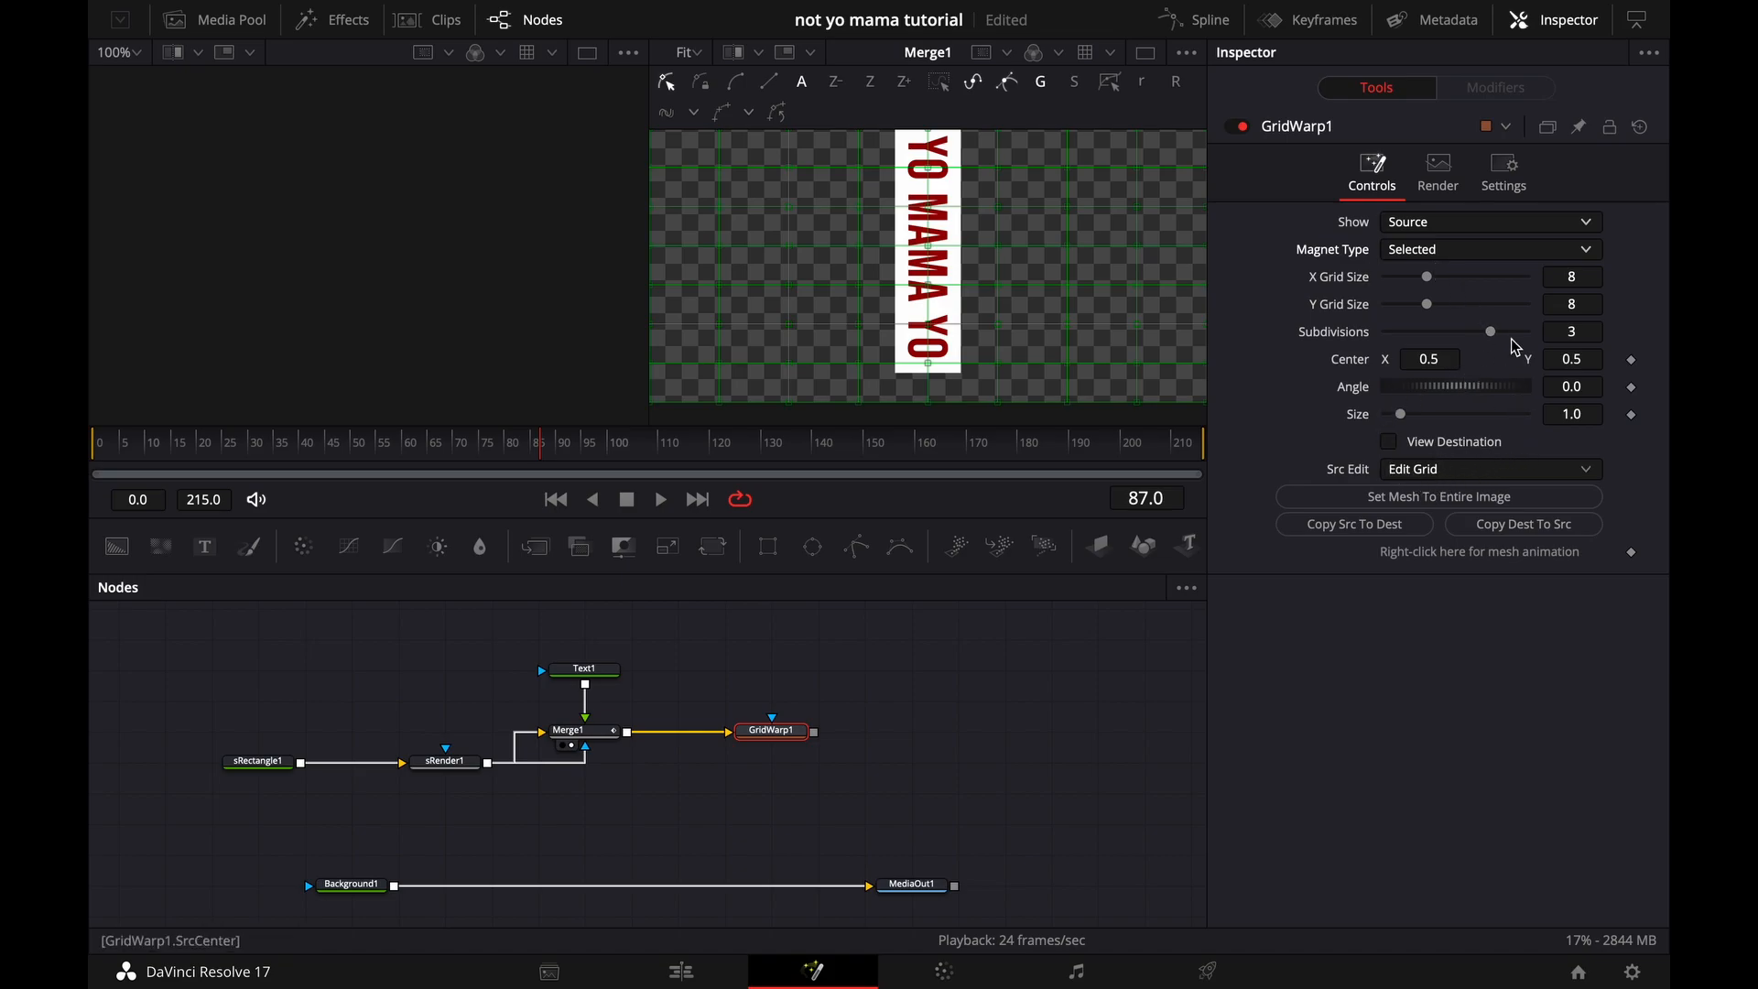
Set GridWarp1's source grid to X size 2 and Y size 5, and reduce its overall size to 0.788.
{"action": "left_click", "coordinate": [1590, 281]}
{"action": "type", "text": "2"}
{"action": "key", "text": "Tab"}
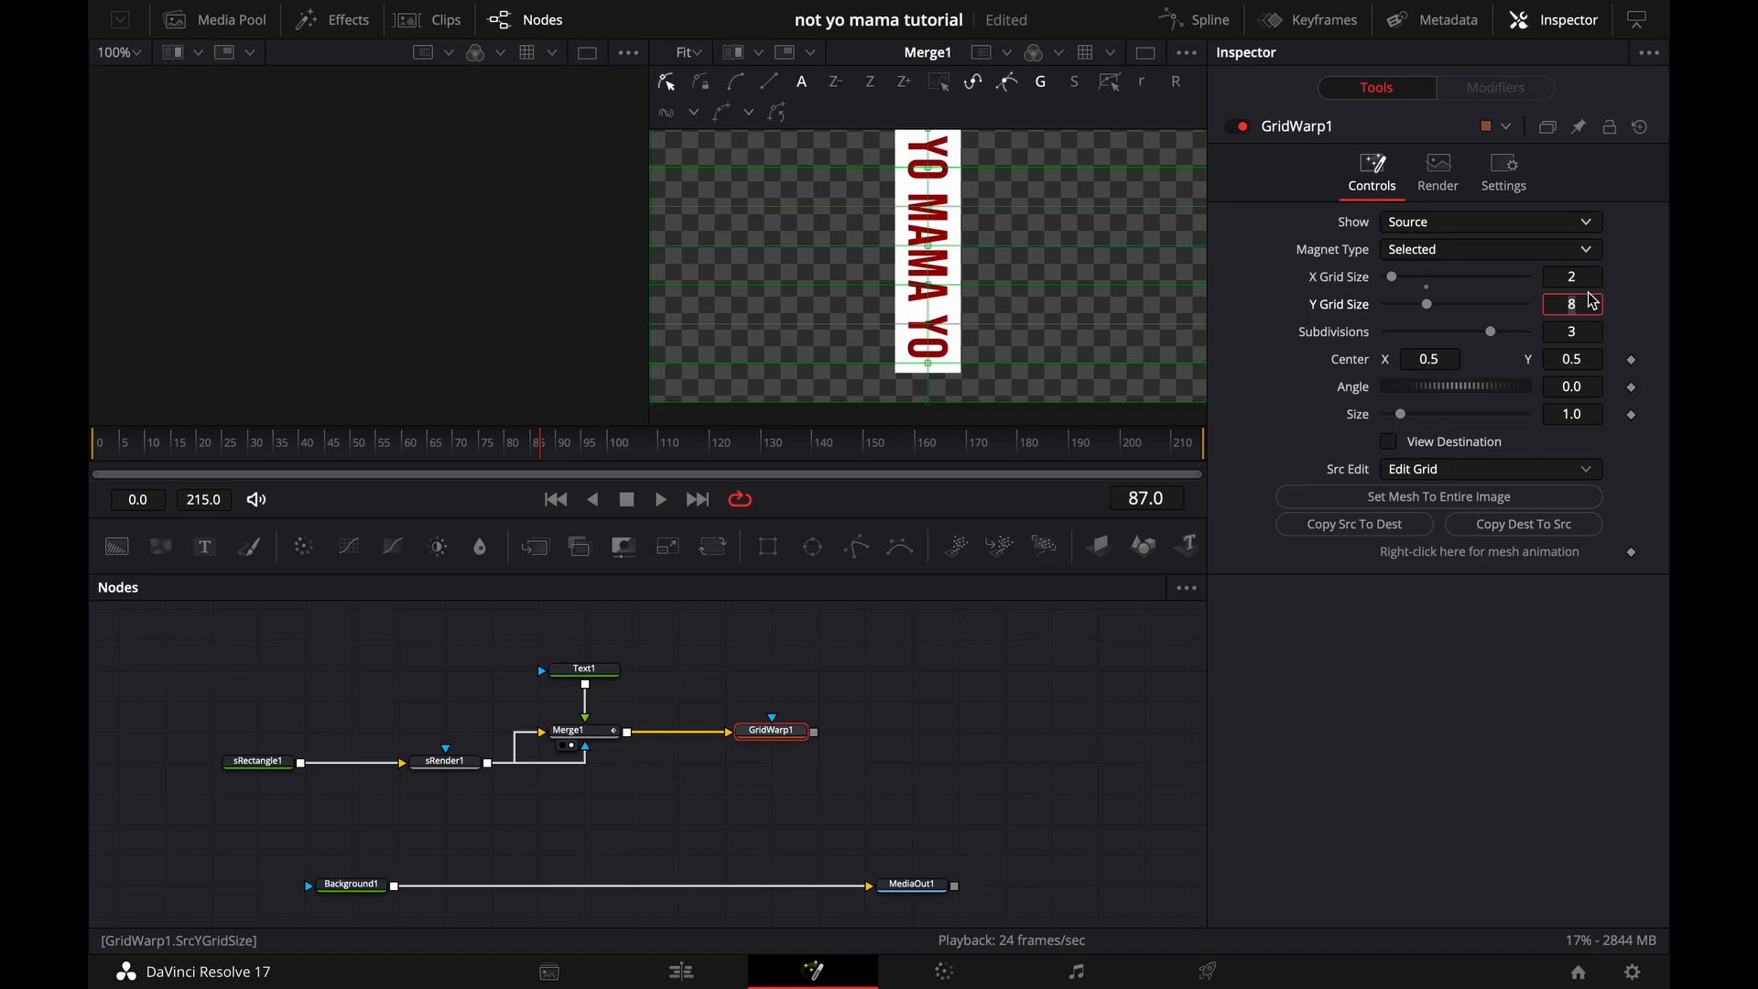
{"action": "type", "text": "5"}
{"action": "key", "text": "Tab"}
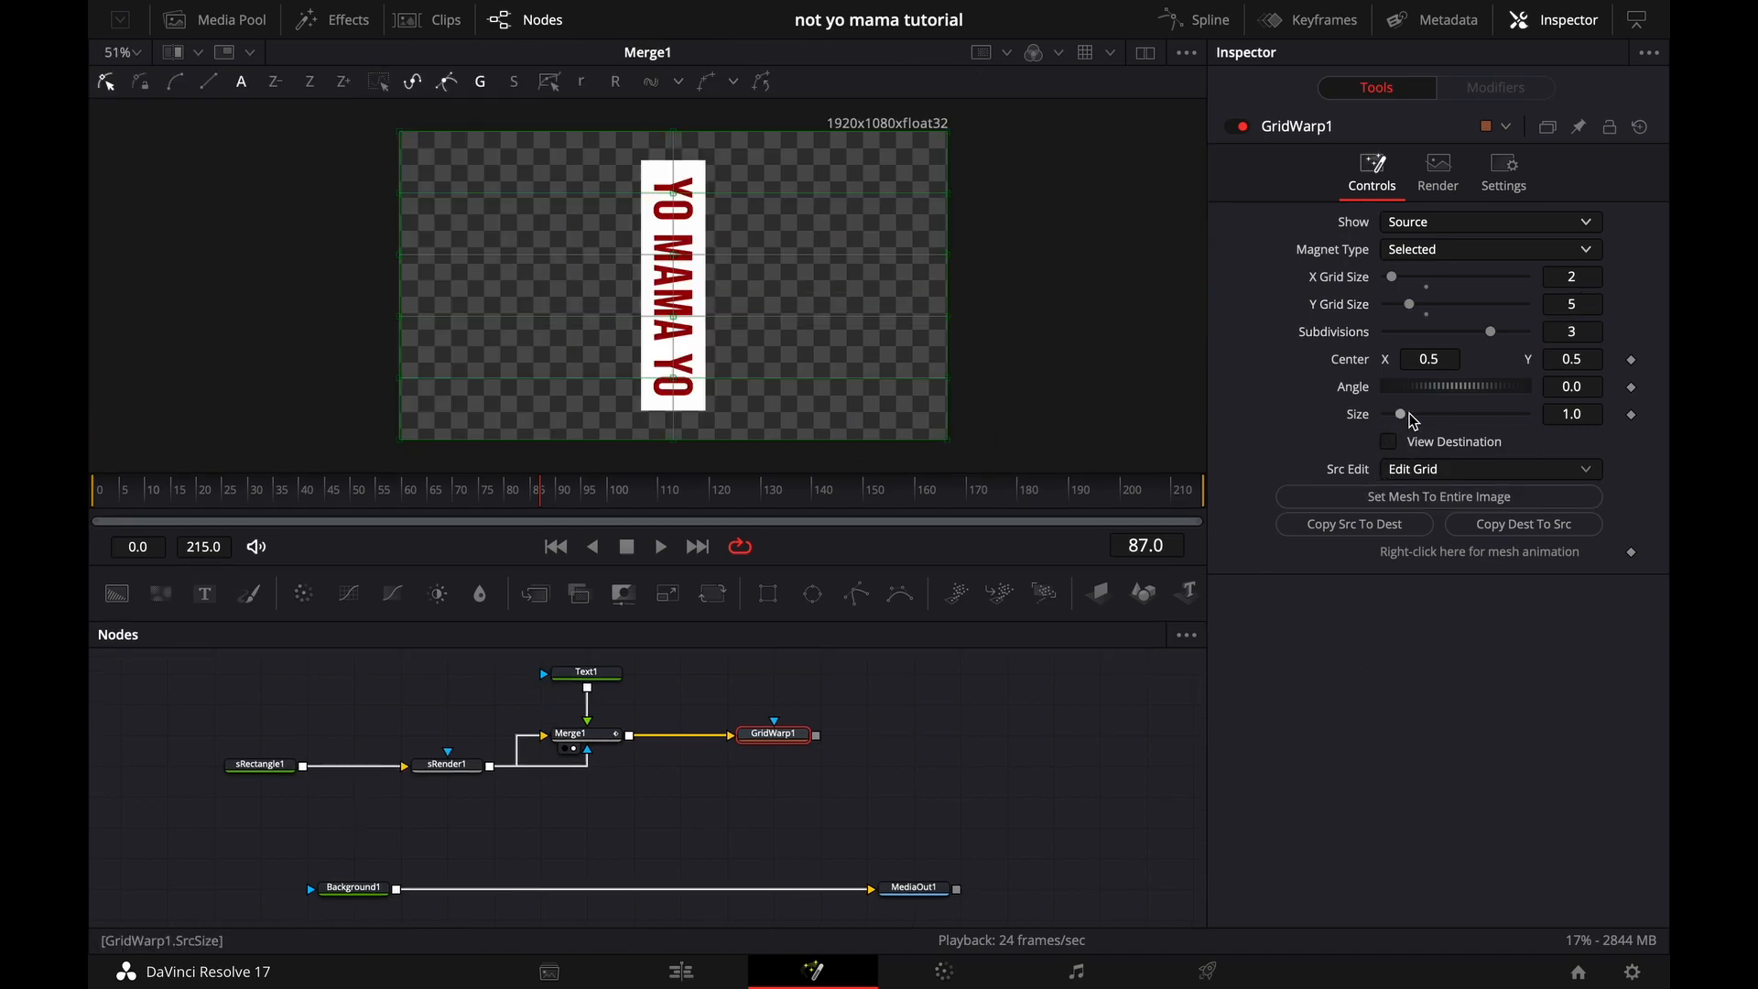
{"action": "left_click_drag", "start_coordinate": [1409, 421], "coordinate": [1405, 420]}
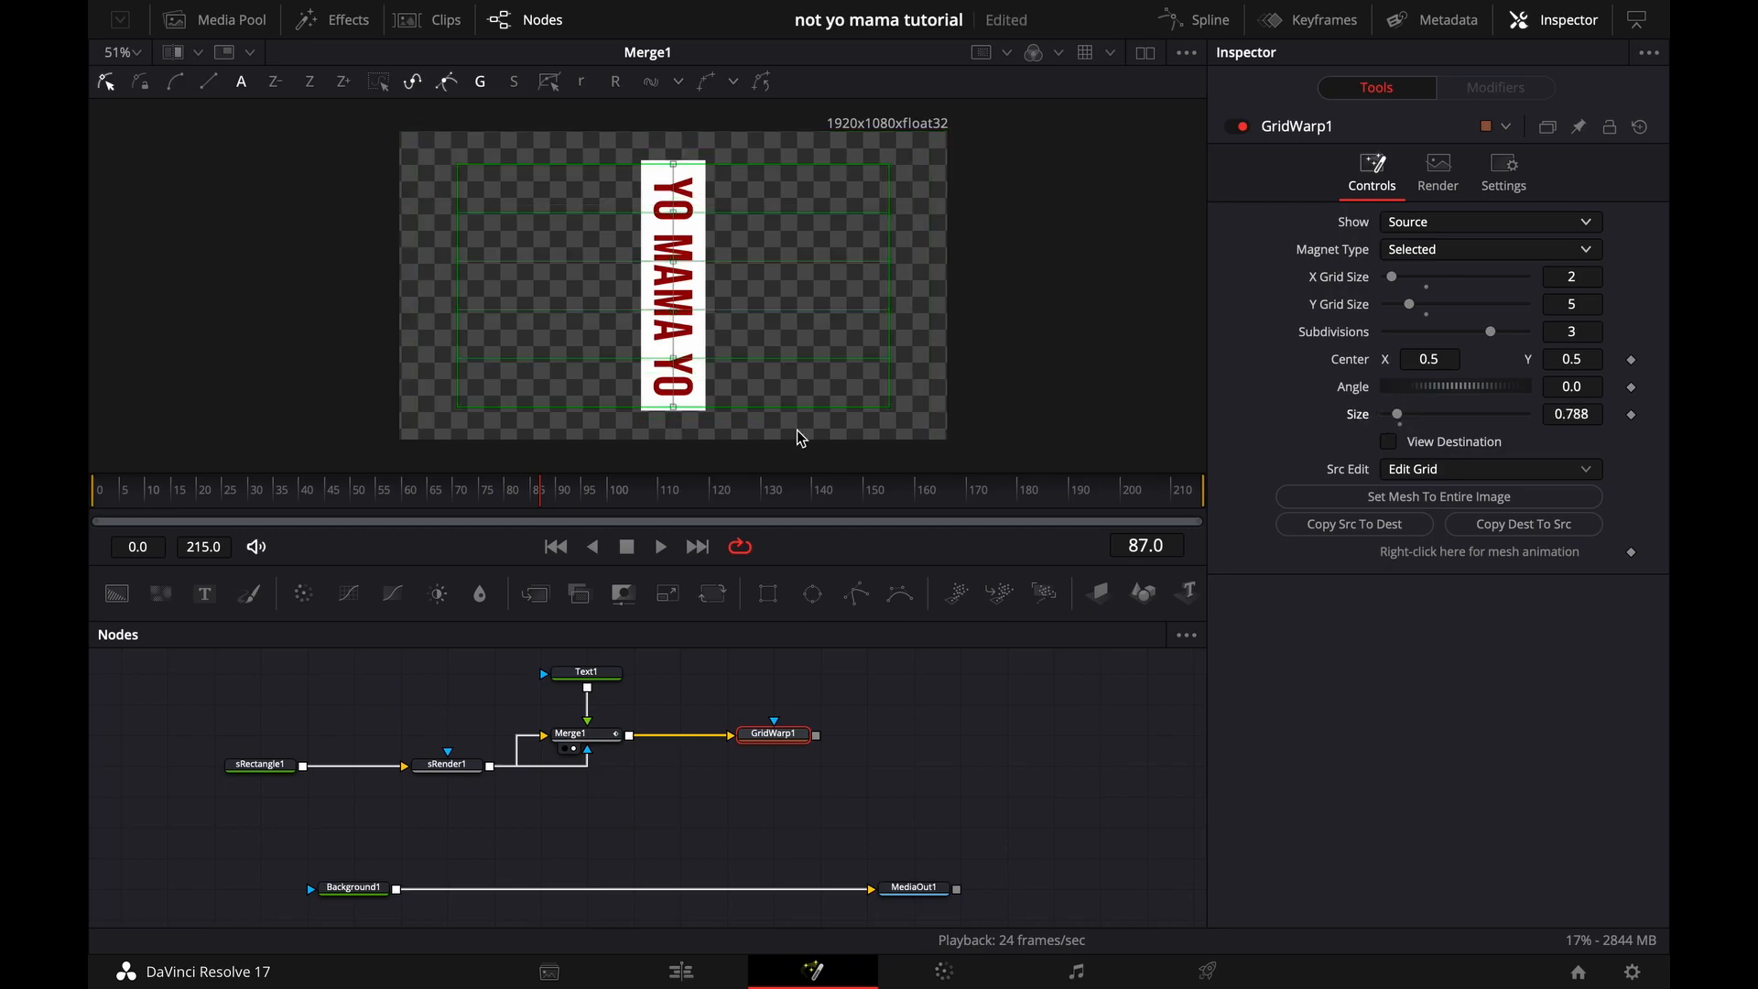
Align the outer right and left point columns of the source grid with the white rectangle's side edges.
{"action": "left_click_drag", "start_coordinate": [925, 163], "coordinate": [707, 409]}
{"action": "scroll", "coordinate": [692, 178], "scroll_direction": "up", "scroll_amount": 10}
{"action": "left_click_drag", "start_coordinate": [798, 158], "coordinate": [788, 158]}
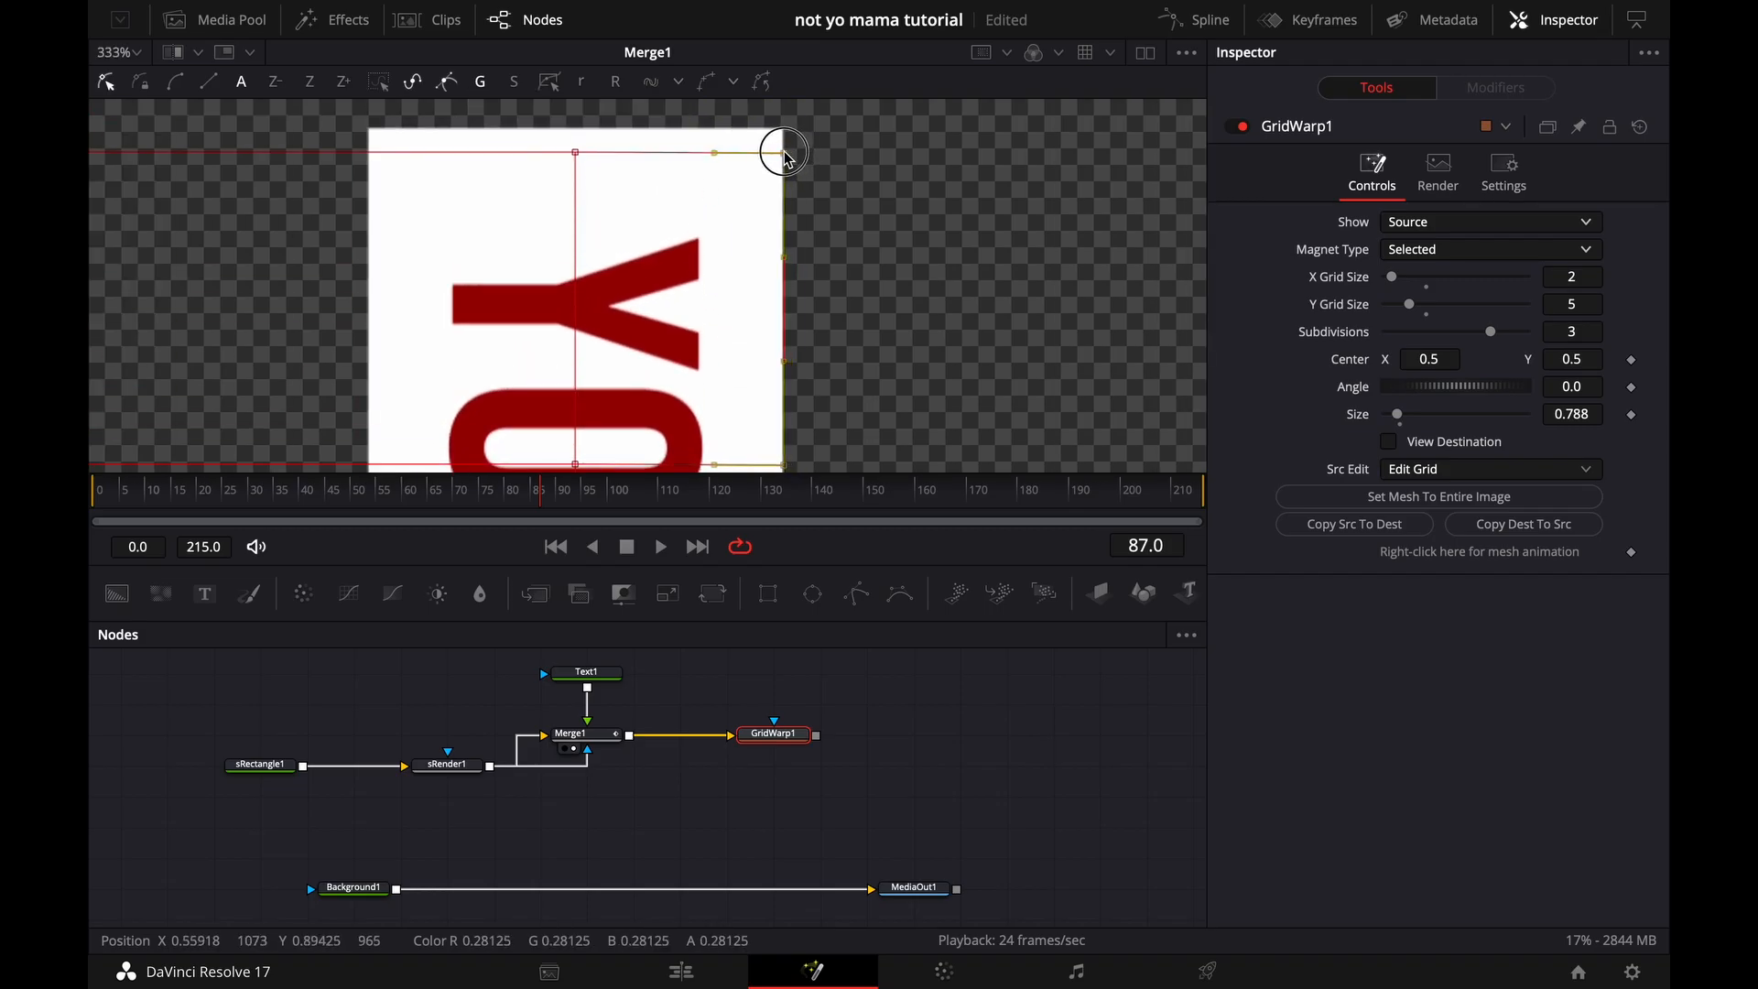
{"action": "scroll", "coordinate": [787, 157], "scroll_direction": "down", "scroll_amount": 10}
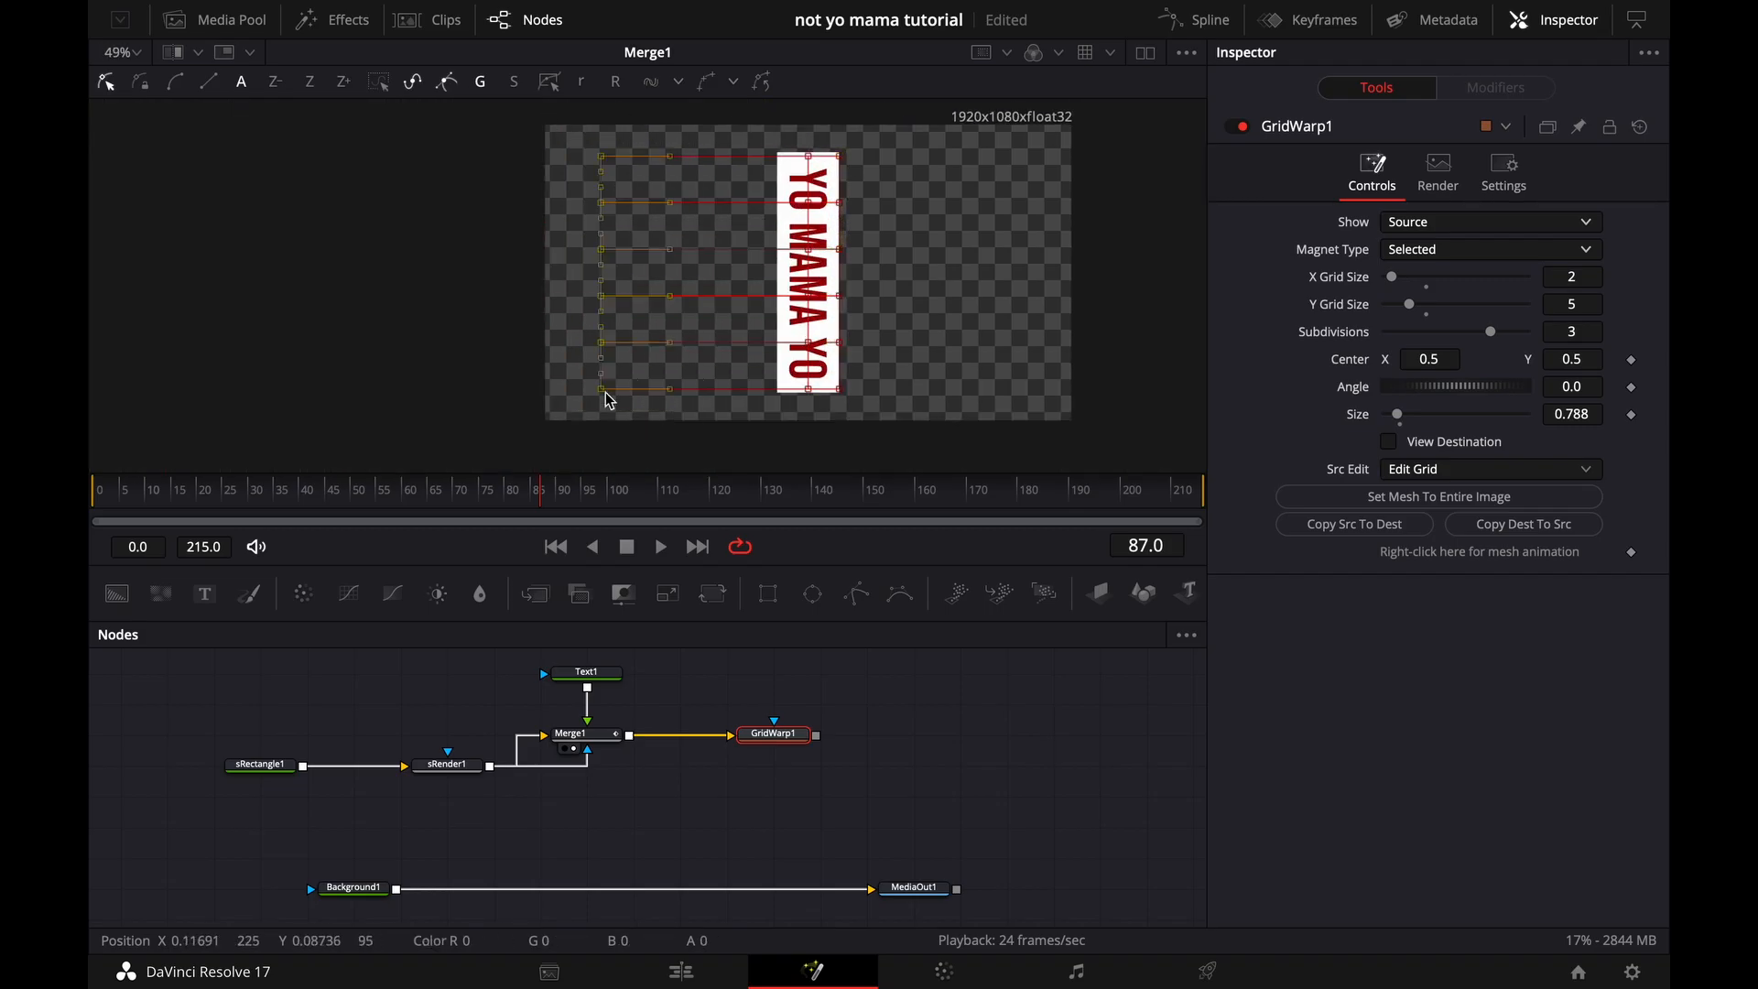
{"action": "scroll", "coordinate": [788, 145], "scroll_direction": "up", "scroll_amount": 9}
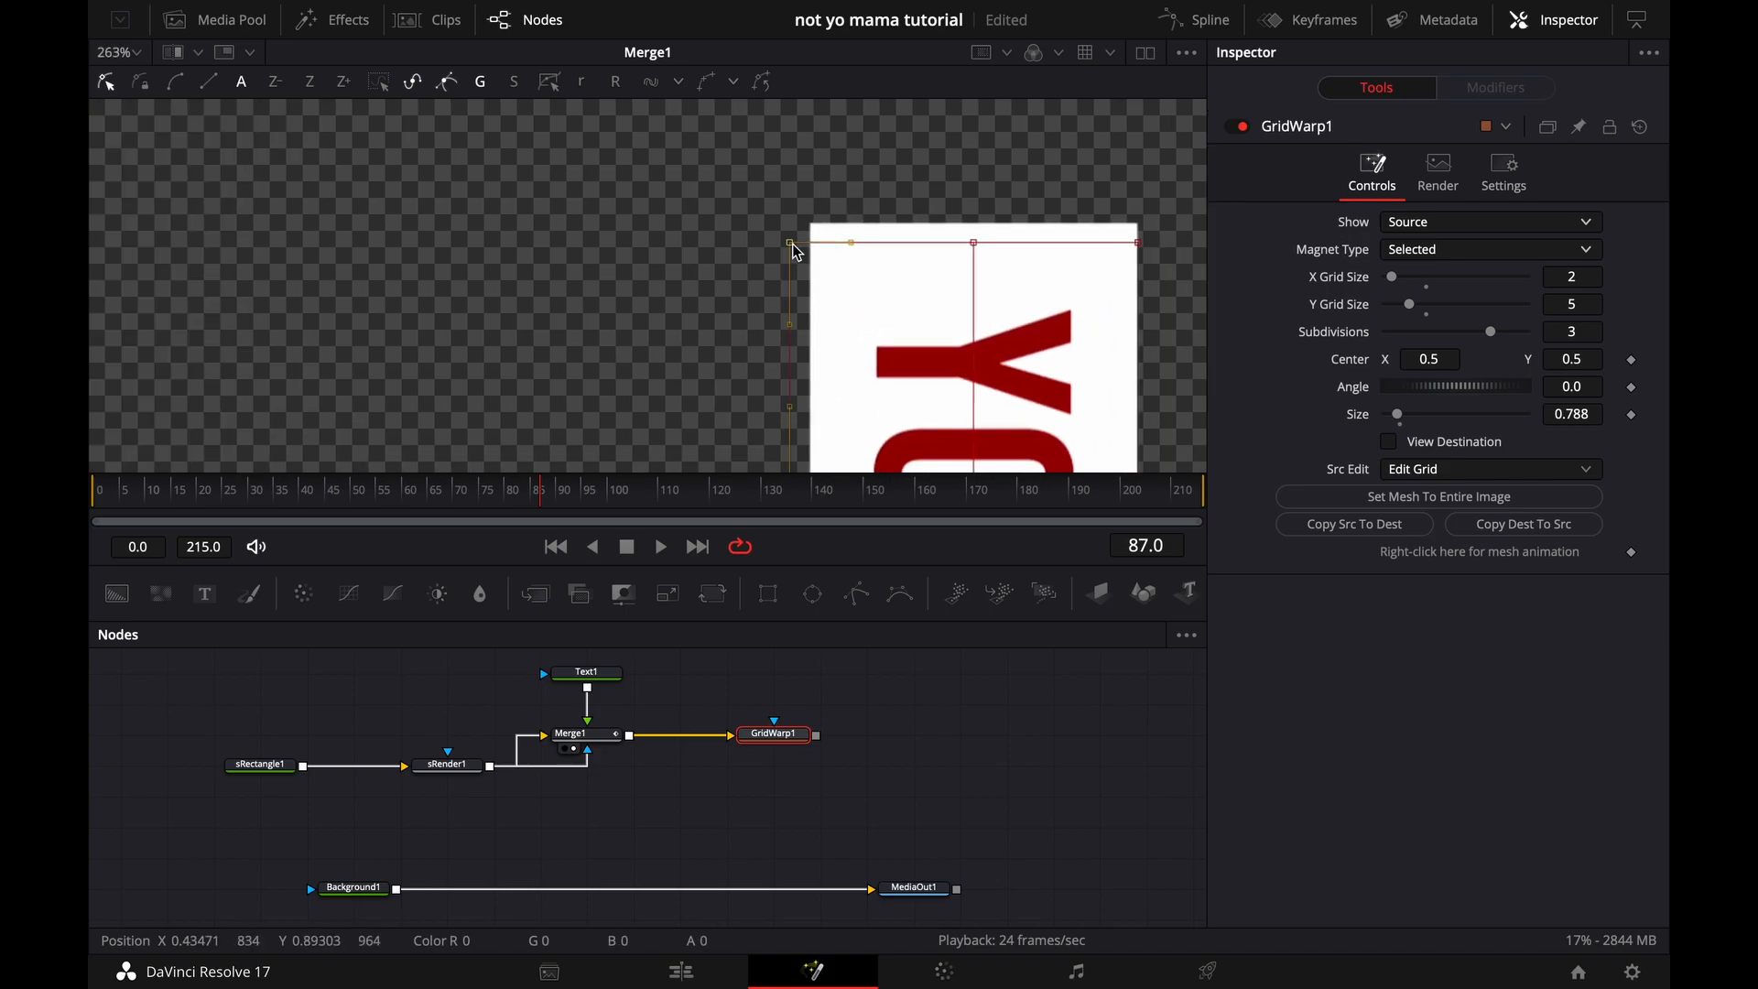
{"action": "scroll", "coordinate": [766, 254], "scroll_direction": "right", "scroll_amount": 3}
Align the top and bottom point rows of the source grid with the white rectangle's top and bottom edges.
{"action": "left_click_drag", "start_coordinate": [703, 216], "coordinate": [1151, 274]}
{"action": "left_click_drag", "start_coordinate": [905, 245], "coordinate": [905, 228]}
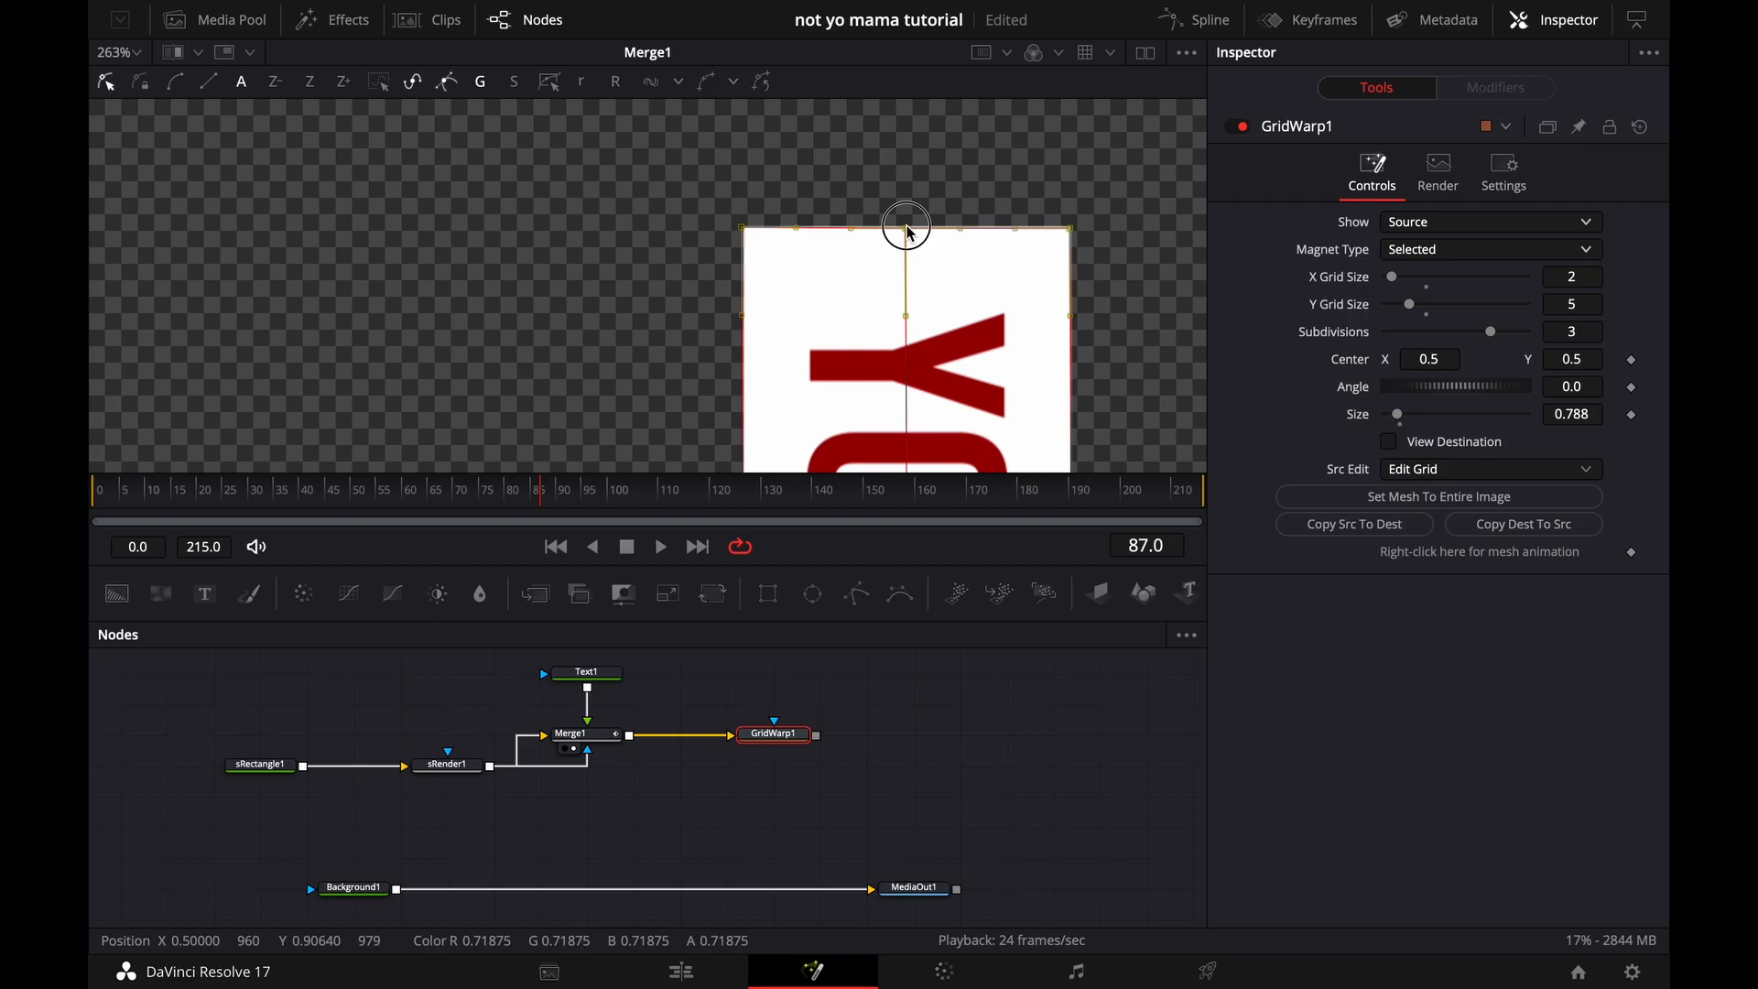
{"action": "scroll", "coordinate": [972, 305], "scroll_direction": "down", "scroll_amount": 5}
{"action": "scroll", "coordinate": [973, 305], "scroll_direction": "down", "scroll_amount": 4}
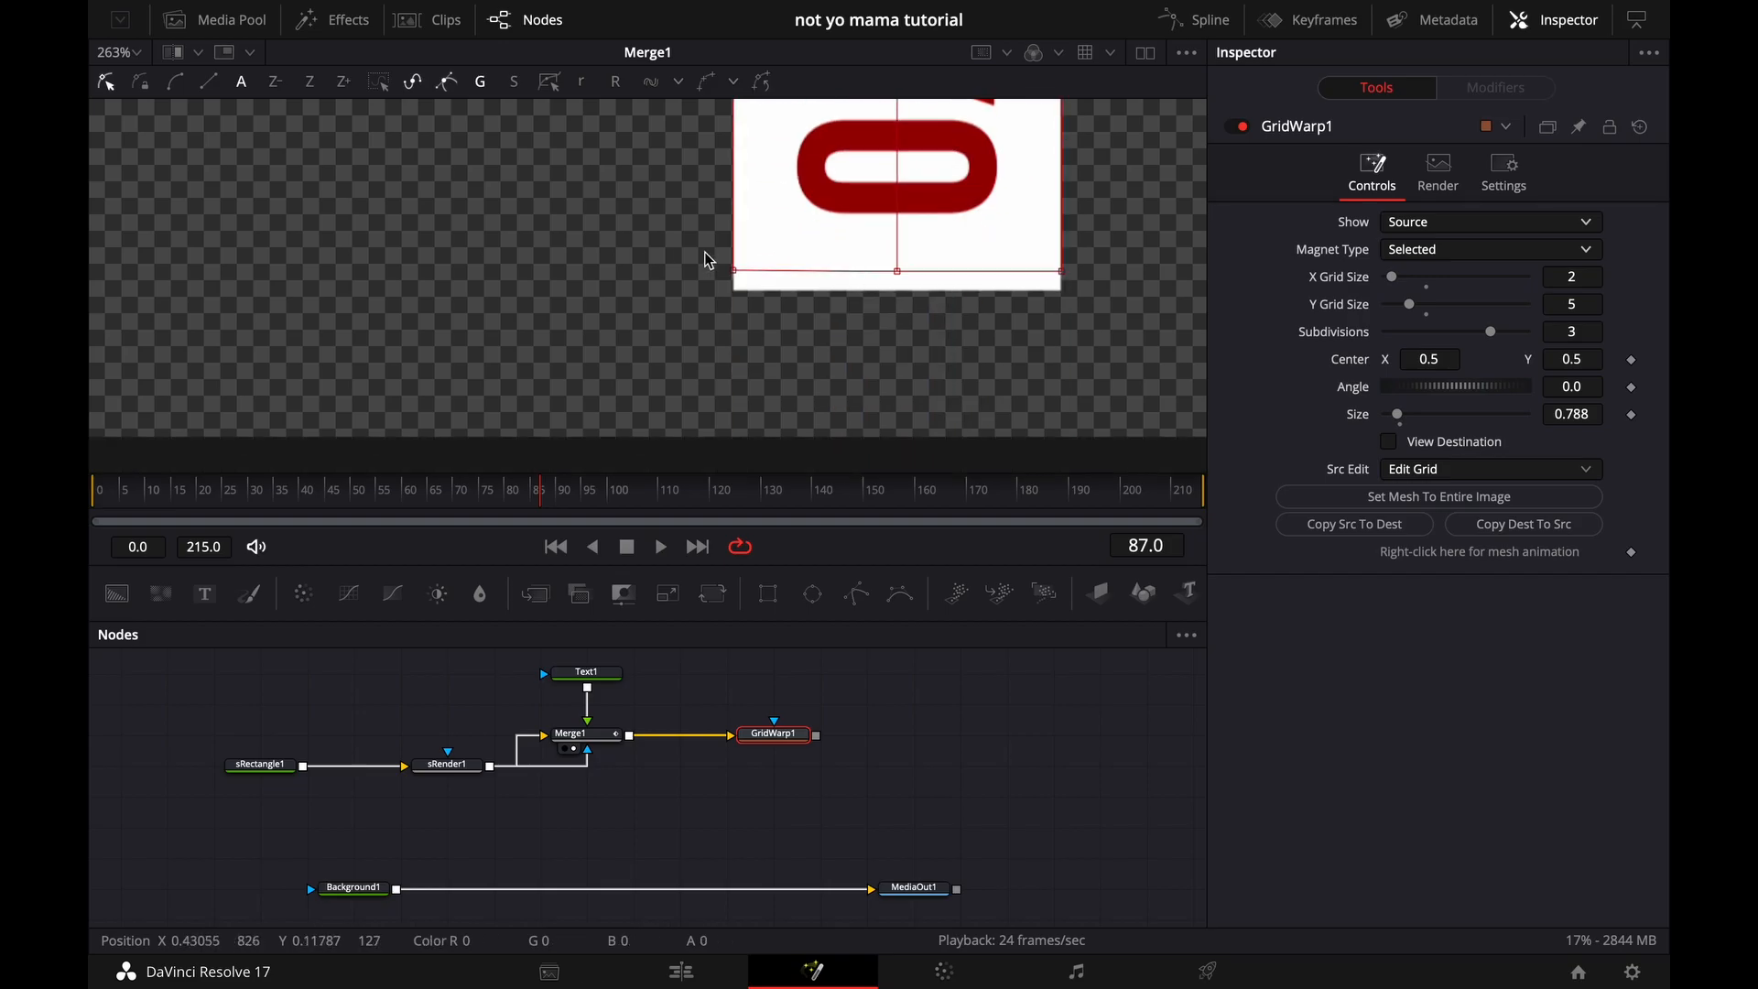
{"action": "scroll", "coordinate": [923, 337], "scroll_direction": "up", "scroll_amount": 3}
{"action": "left_click_drag", "start_coordinate": [885, 240], "coordinate": [886, 270]}
{"action": "left_click", "coordinate": [871, 316]}
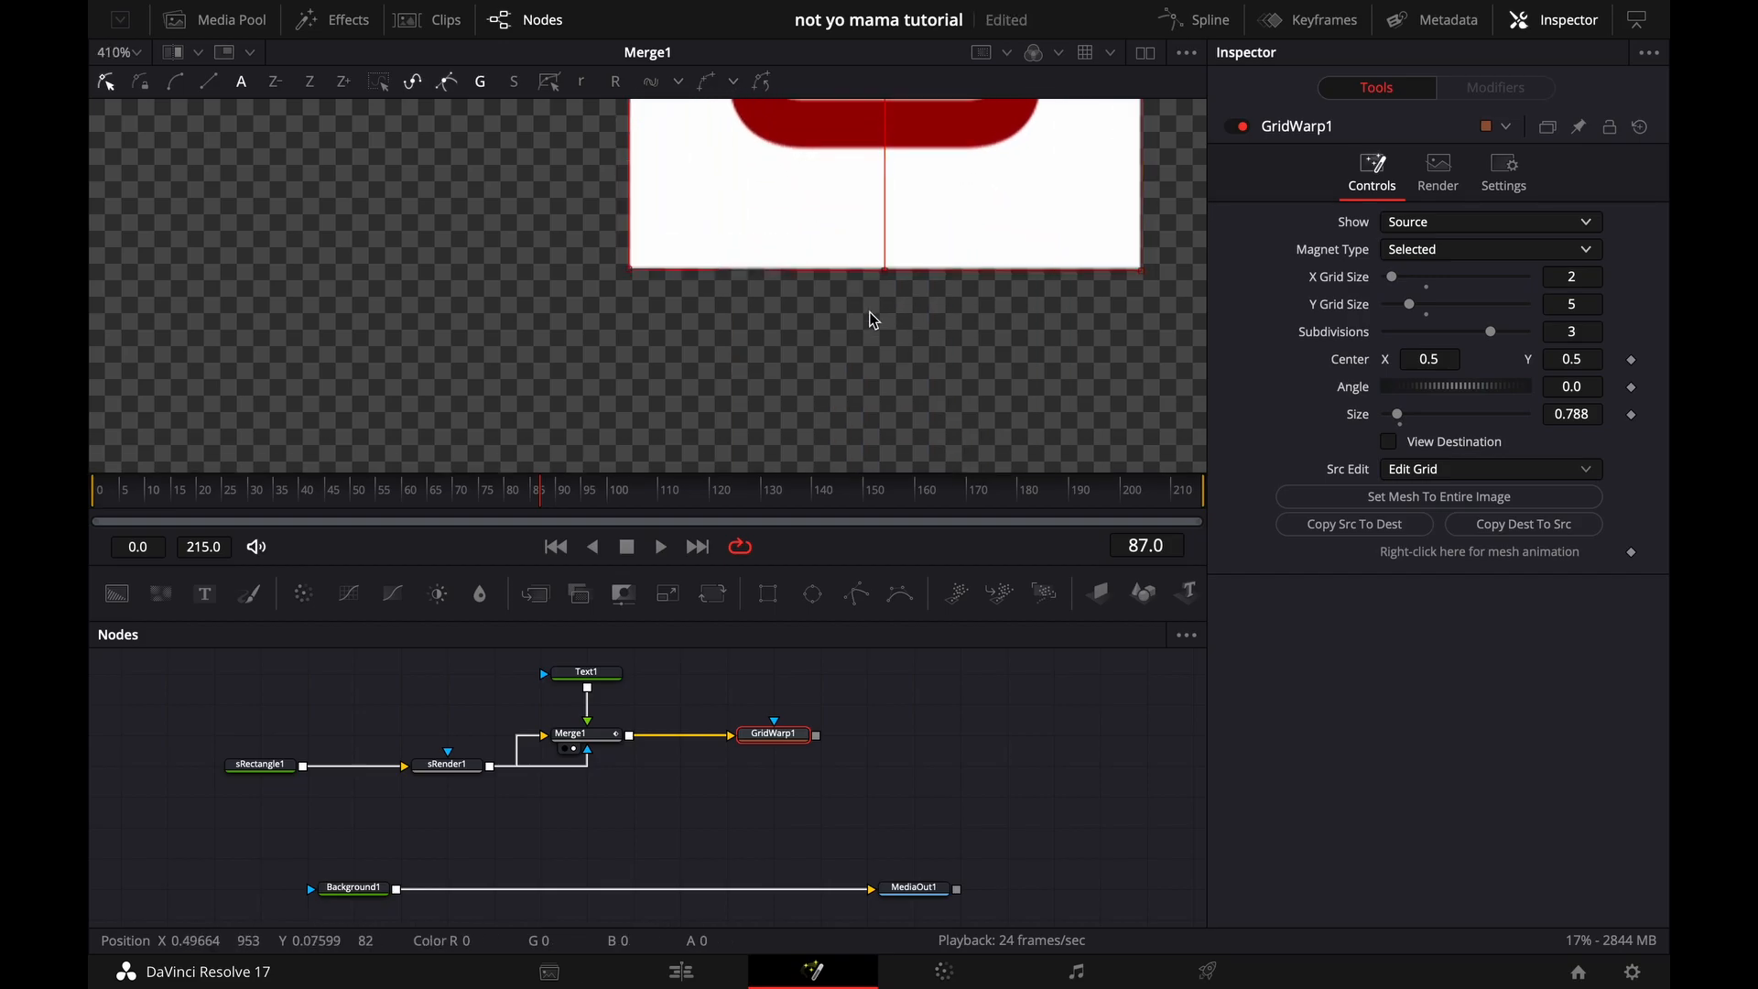
{"action": "scroll", "coordinate": [854, 421], "scroll_direction": "down", "scroll_amount": 10}
{"action": "key", "text": "super+f"}
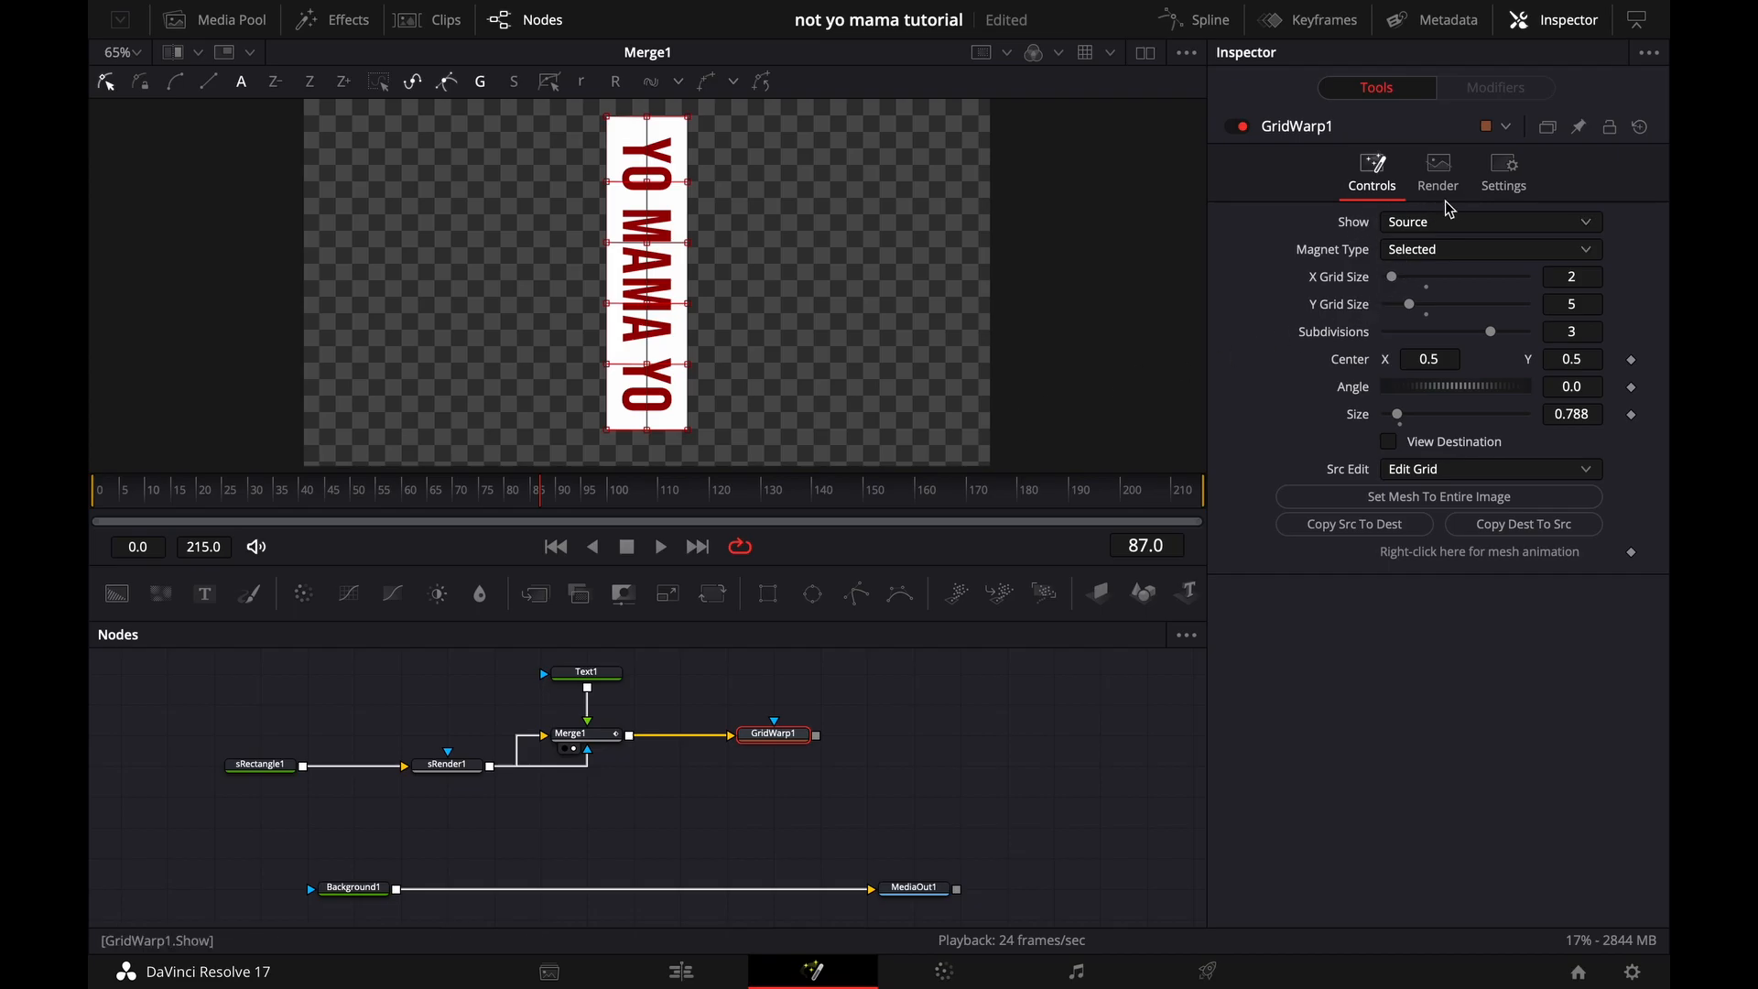
Switch GridWarp1 to the Destination grid and copy the source grid to the destination.
{"action": "left_click", "coordinate": [1457, 230]}
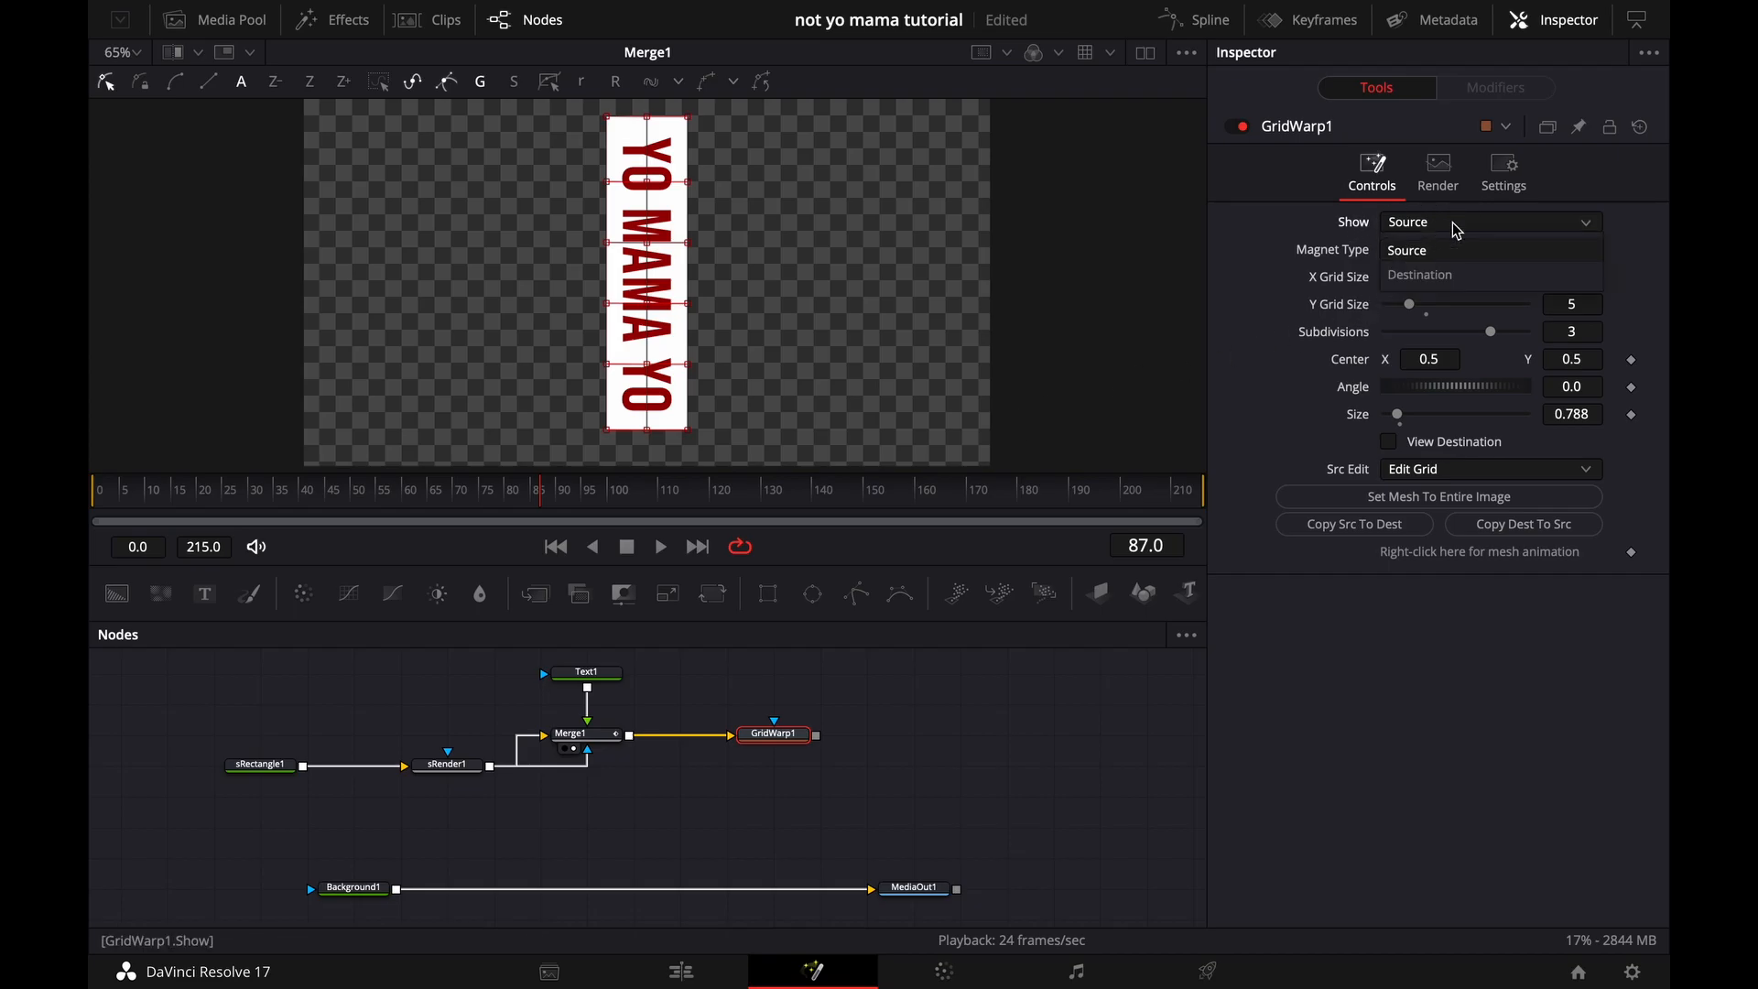
{"action": "left_click", "coordinate": [1427, 284]}
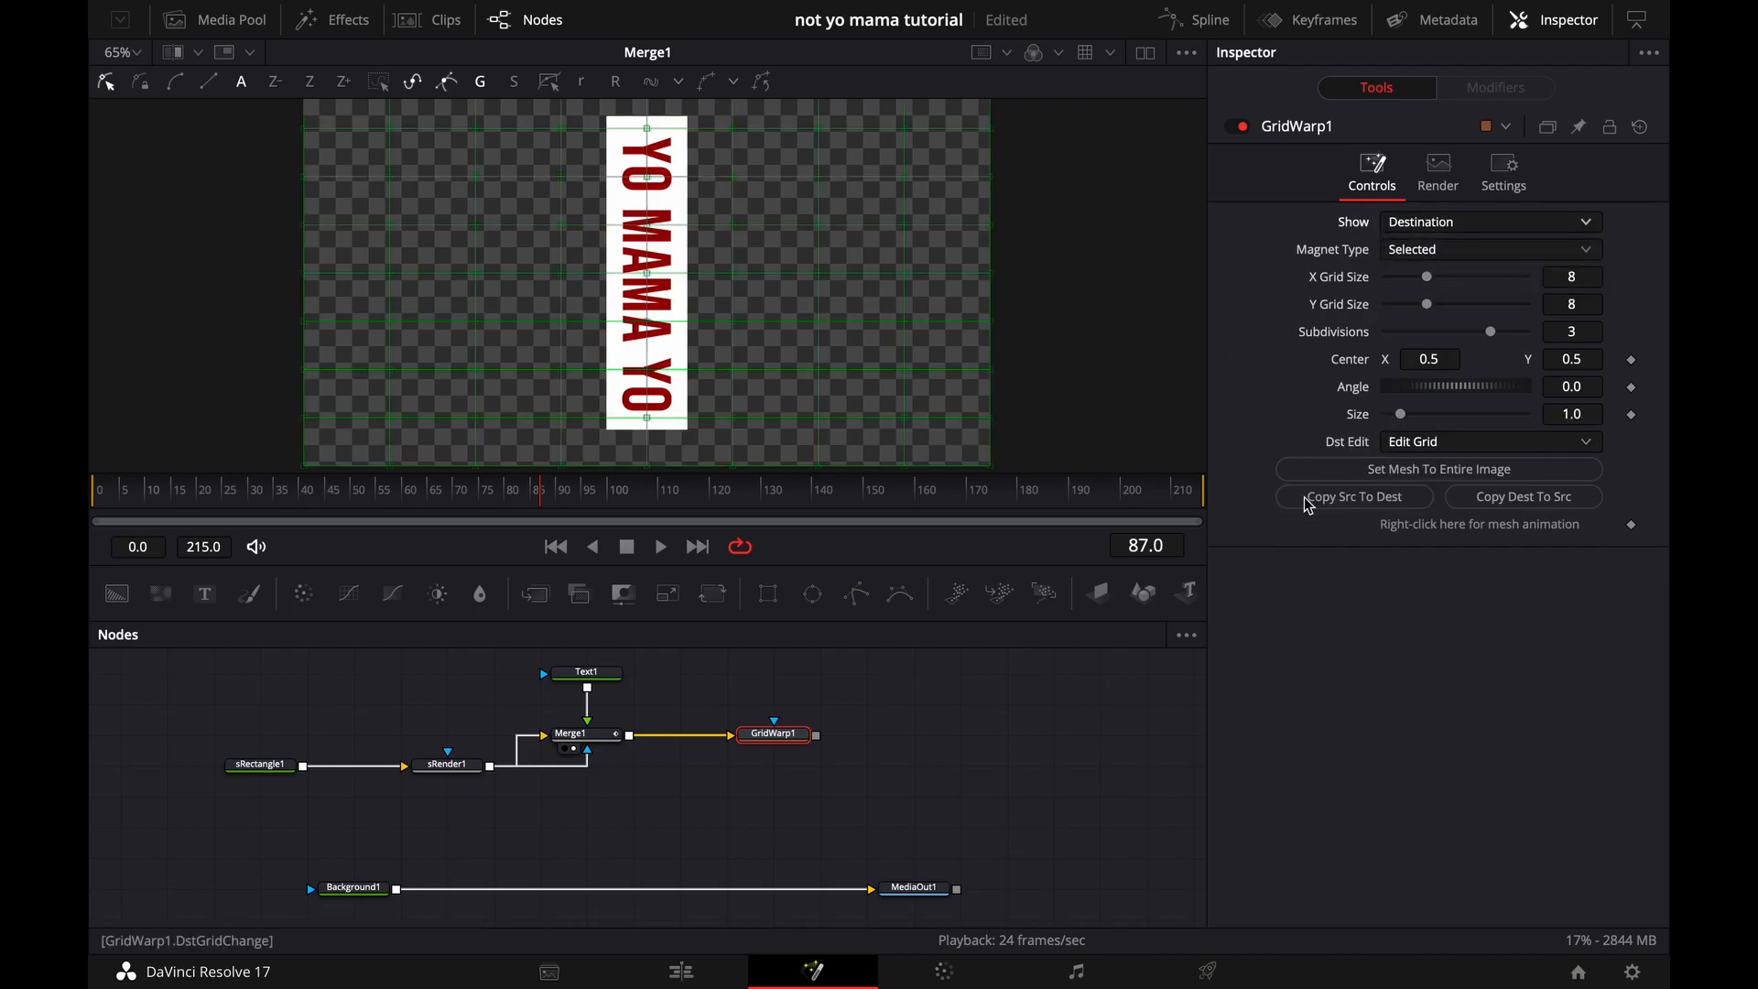
{"action": "left_click", "coordinate": [1338, 499]}
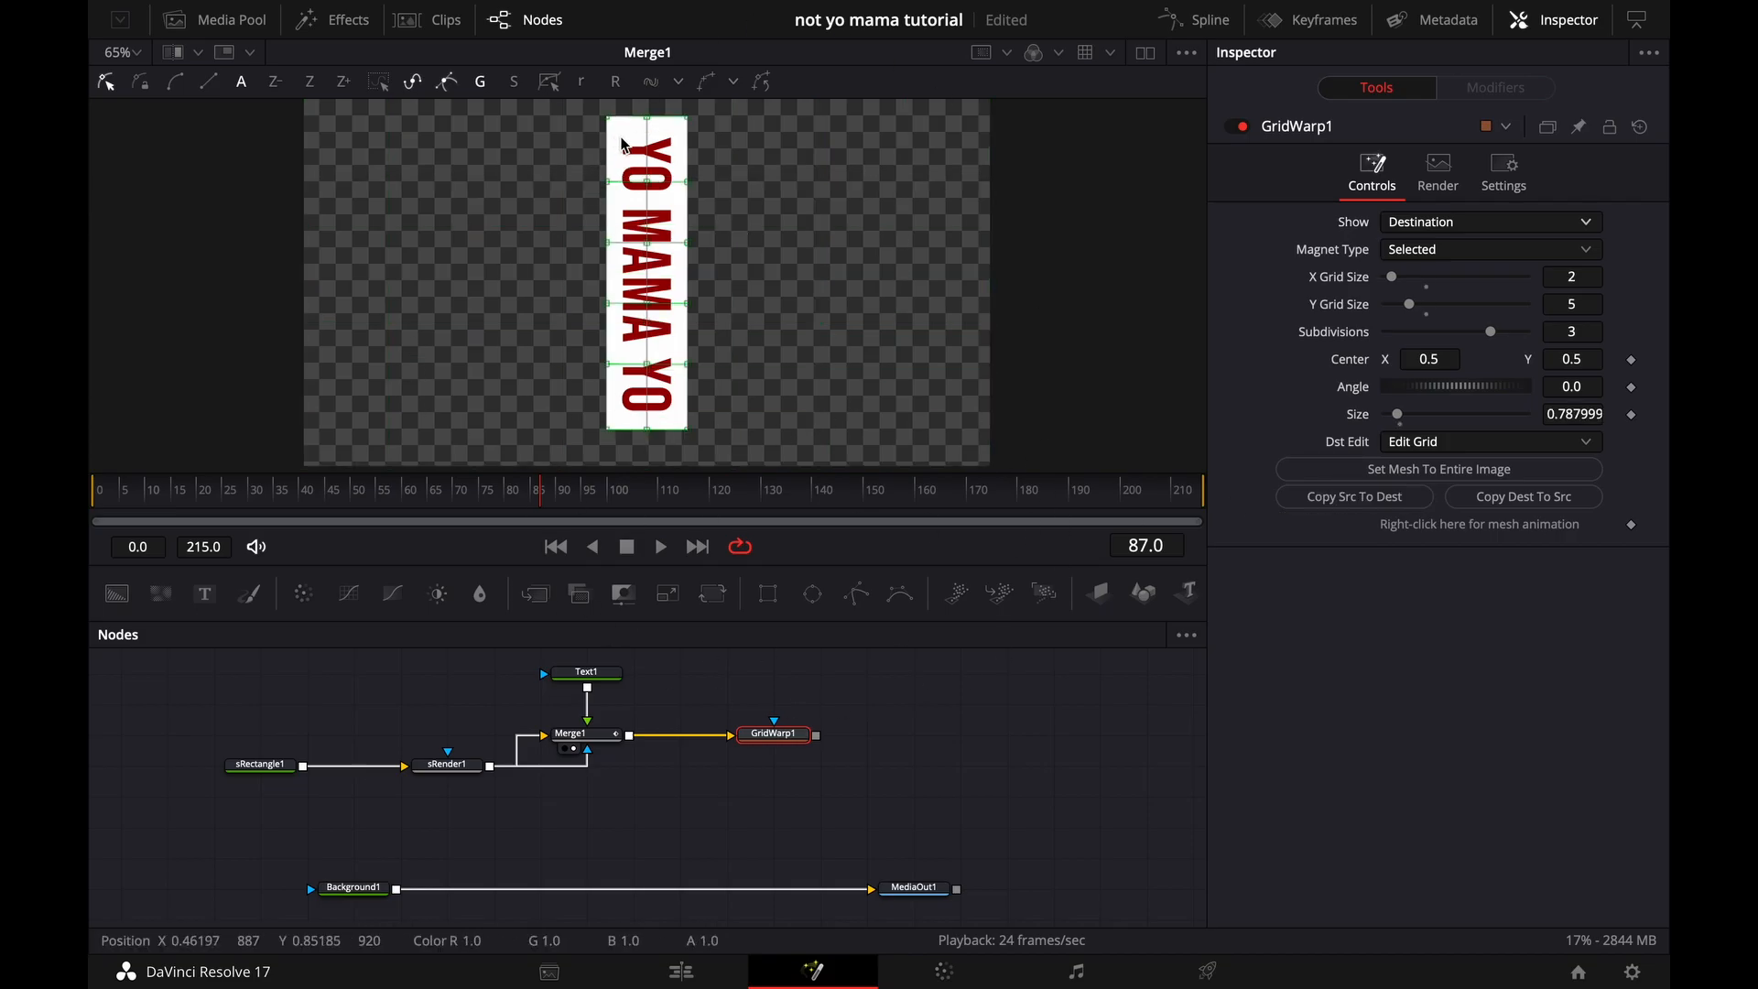
Shift the top and bottom point rows of the destination grid left by half the rectangle's width.
{"action": "scroll", "coordinate": [623, 145], "scroll_direction": "up", "scroll_amount": 5}
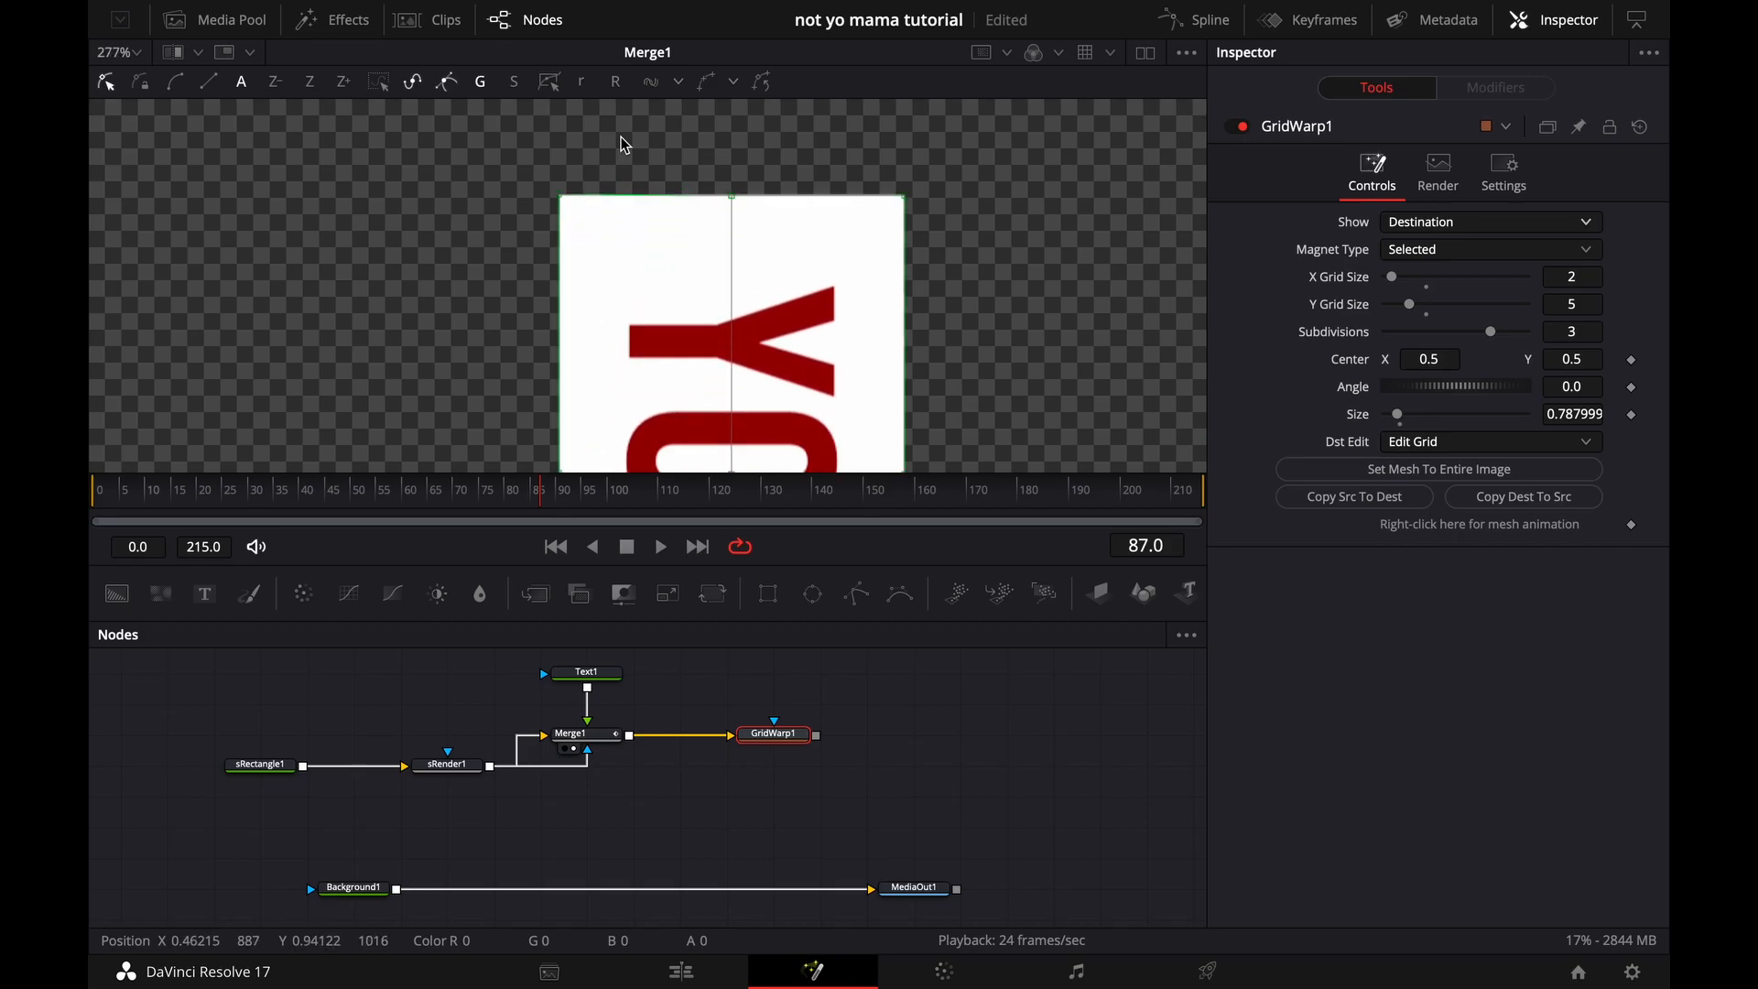
{"action": "left_click_drag", "start_coordinate": [733, 208], "coordinate": [565, 209]}
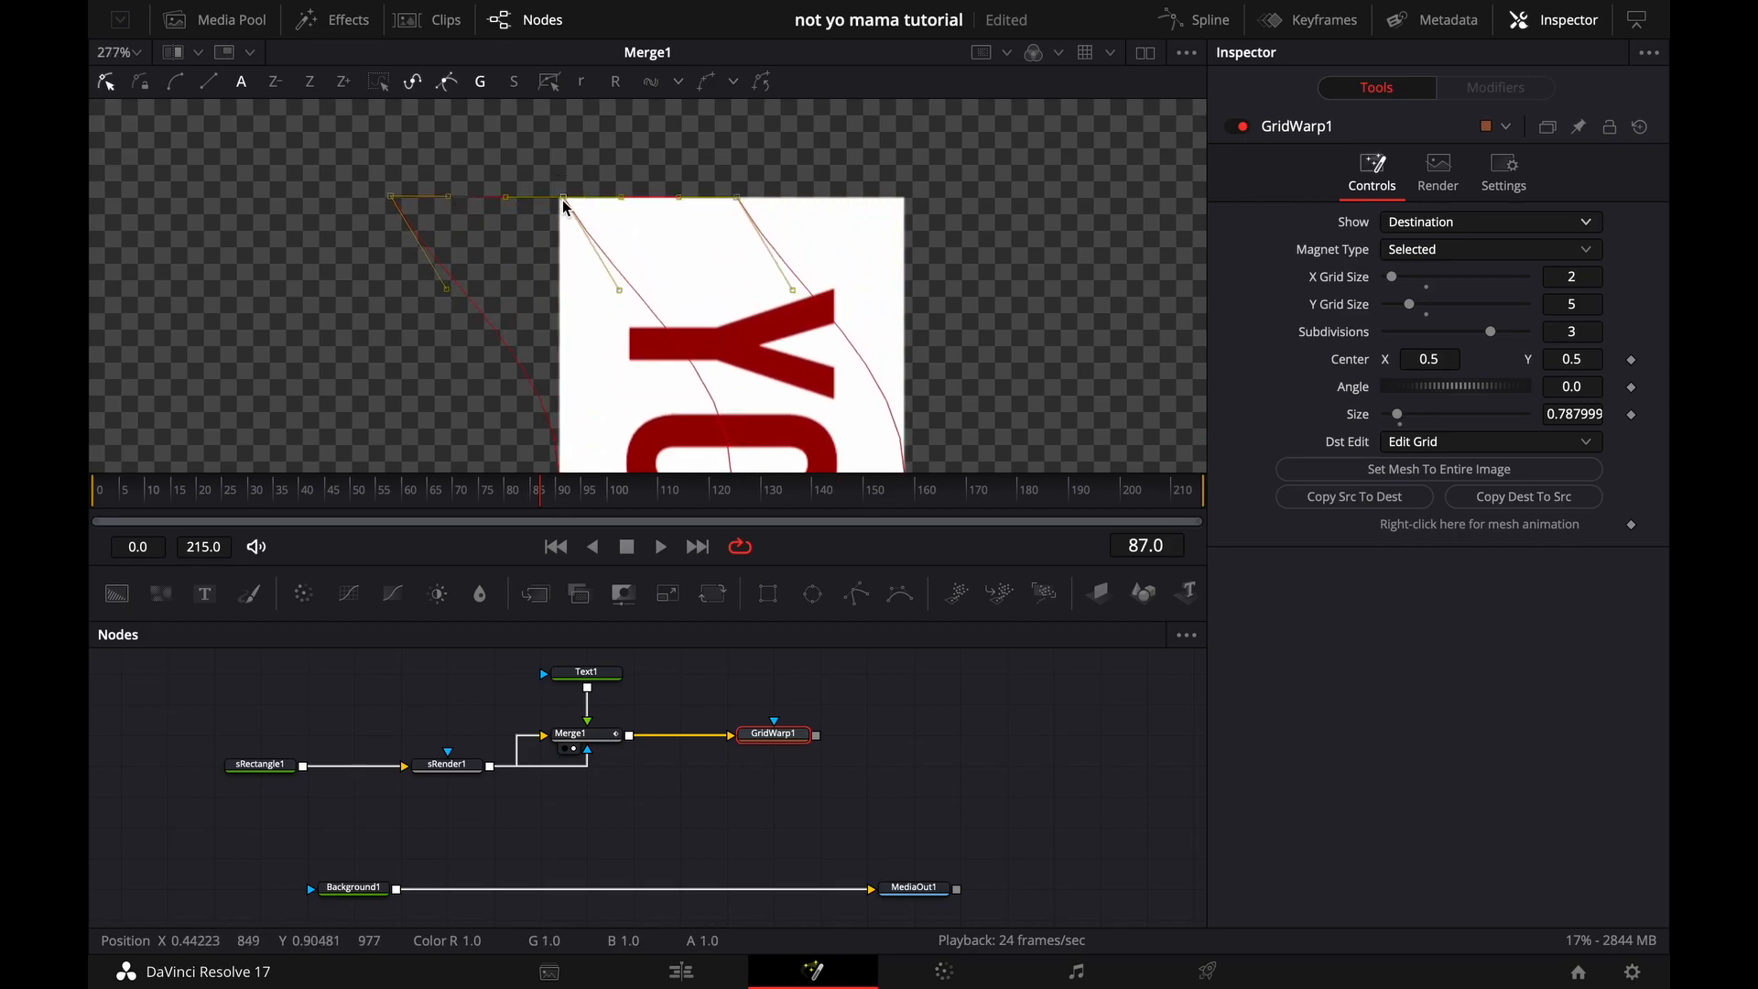
{"action": "scroll", "coordinate": [591, 297], "scroll_direction": "down", "scroll_amount": 10}
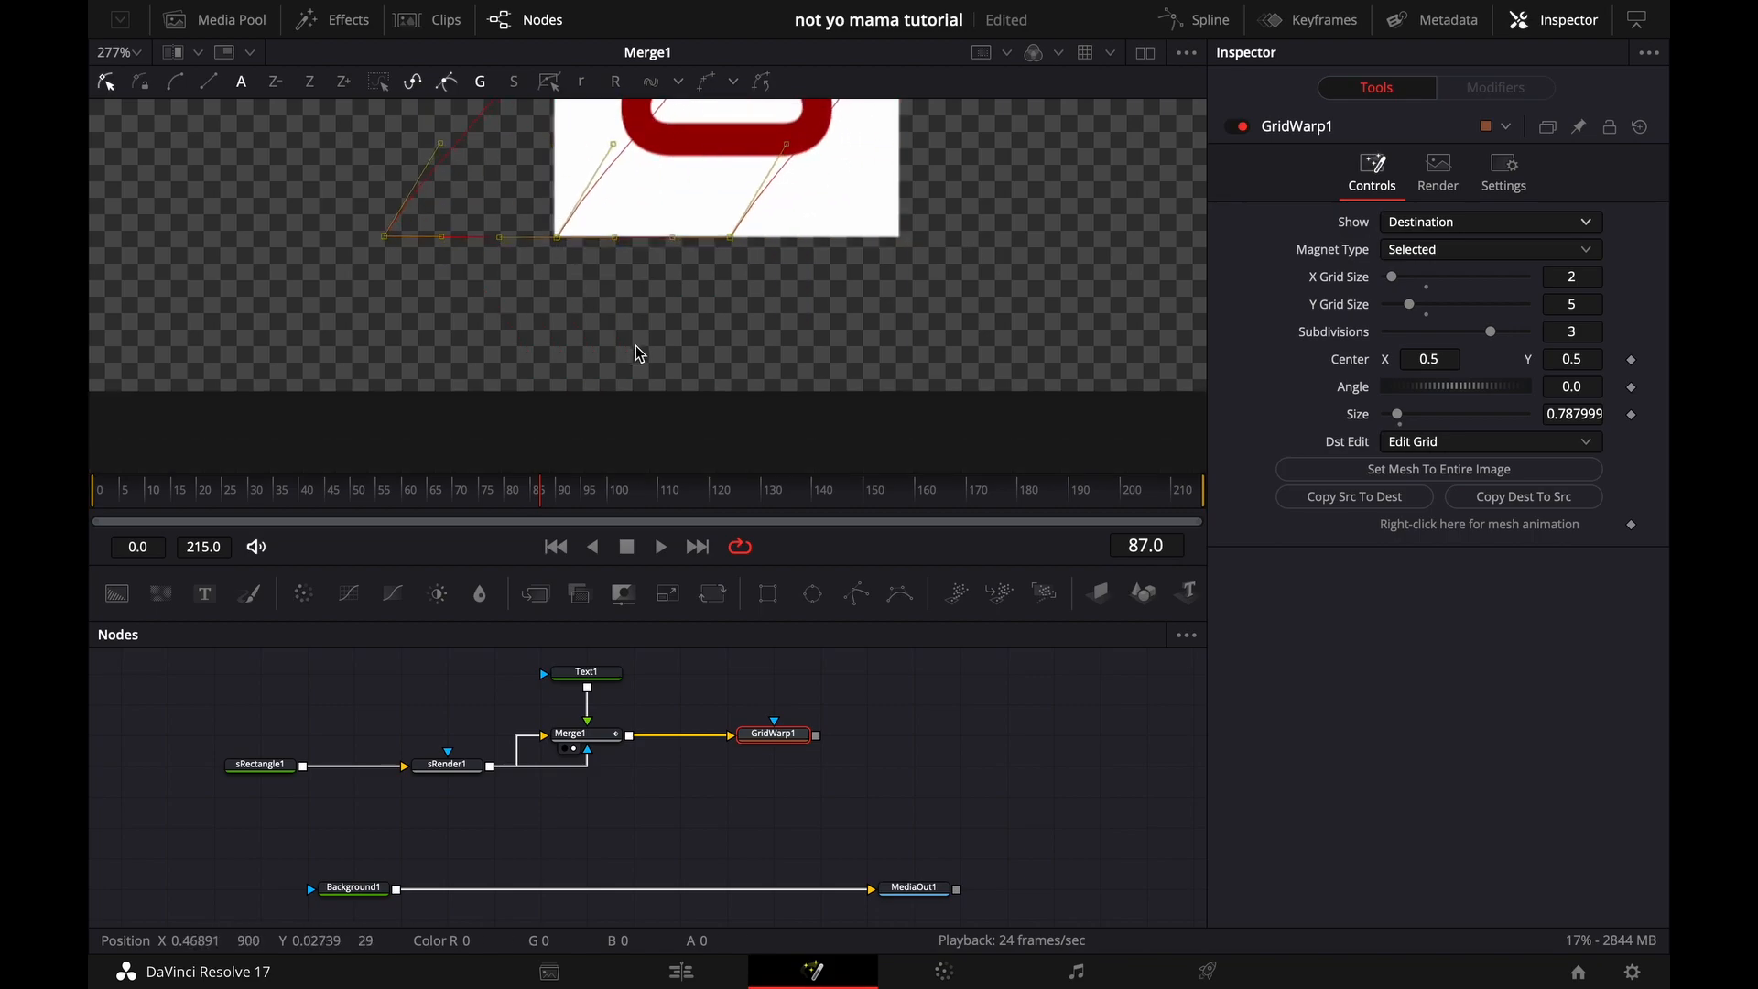
Reshape the three vertical handles of the destination grid's top row so the strip's upper end curls into rounded curves.
{"action": "scroll", "coordinate": [639, 354], "scroll_direction": "up", "scroll_amount": 8}
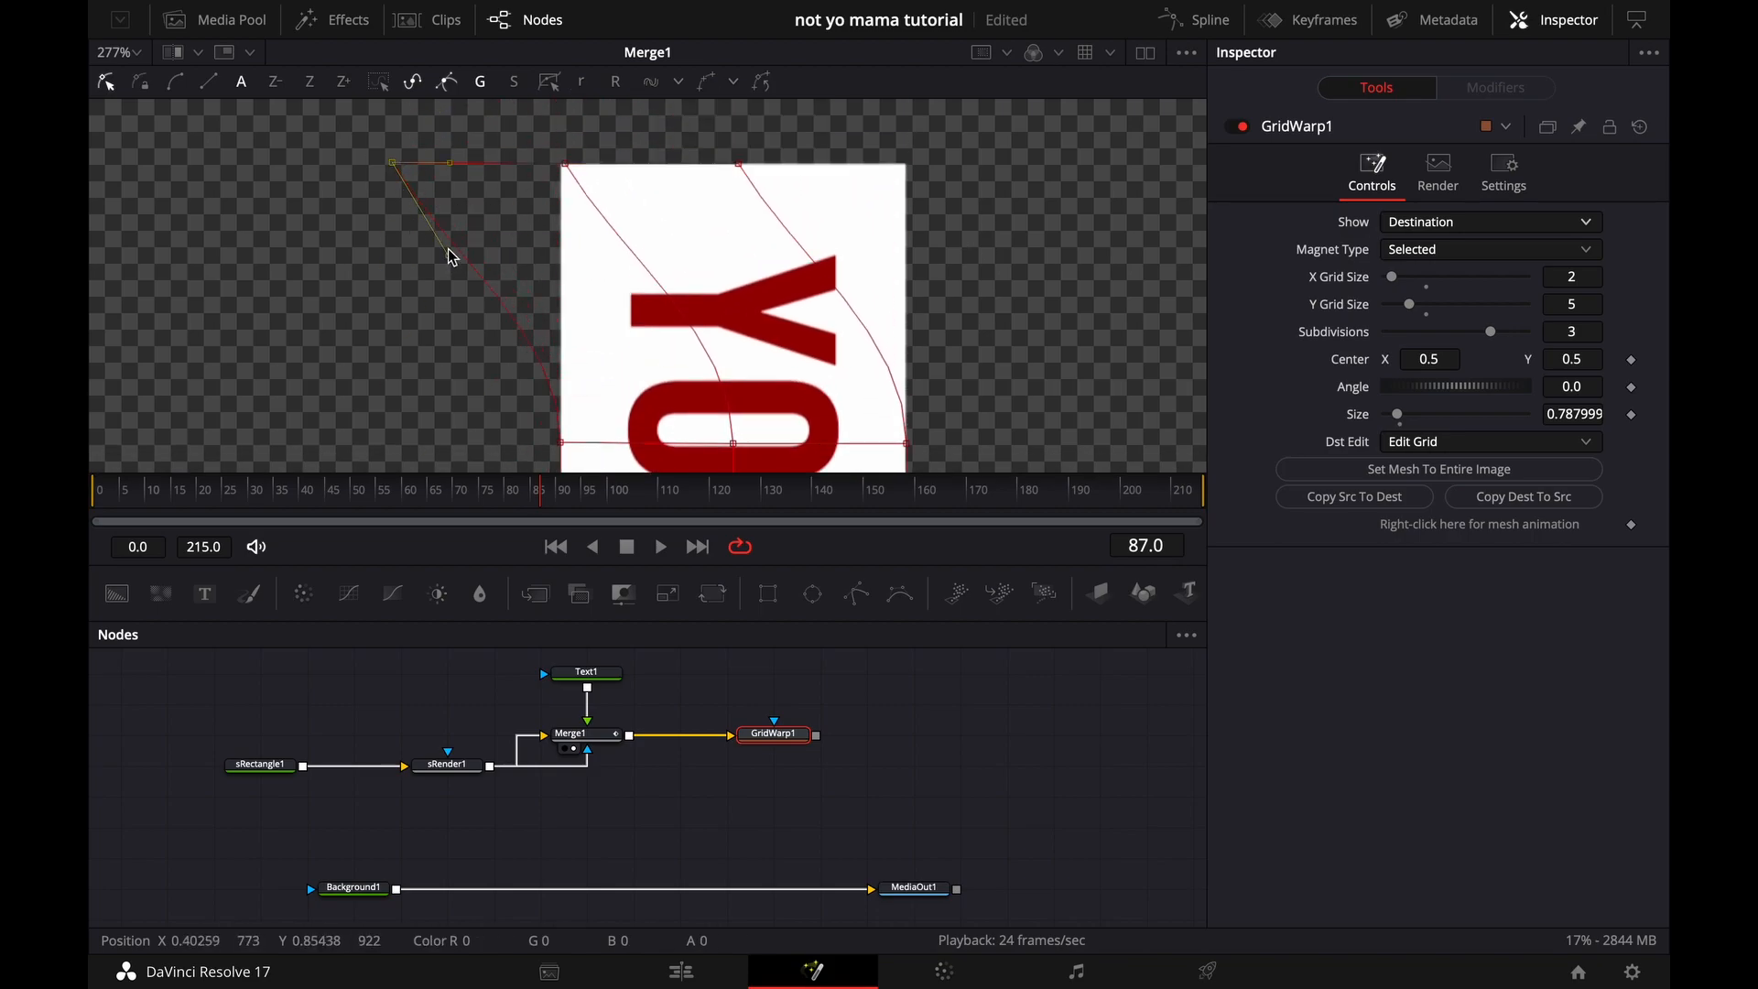
{"action": "left_click_drag", "start_coordinate": [452, 265], "coordinate": [483, 225]}
{"action": "left_click_drag", "start_coordinate": [584, 190], "coordinate": [768, 186]}
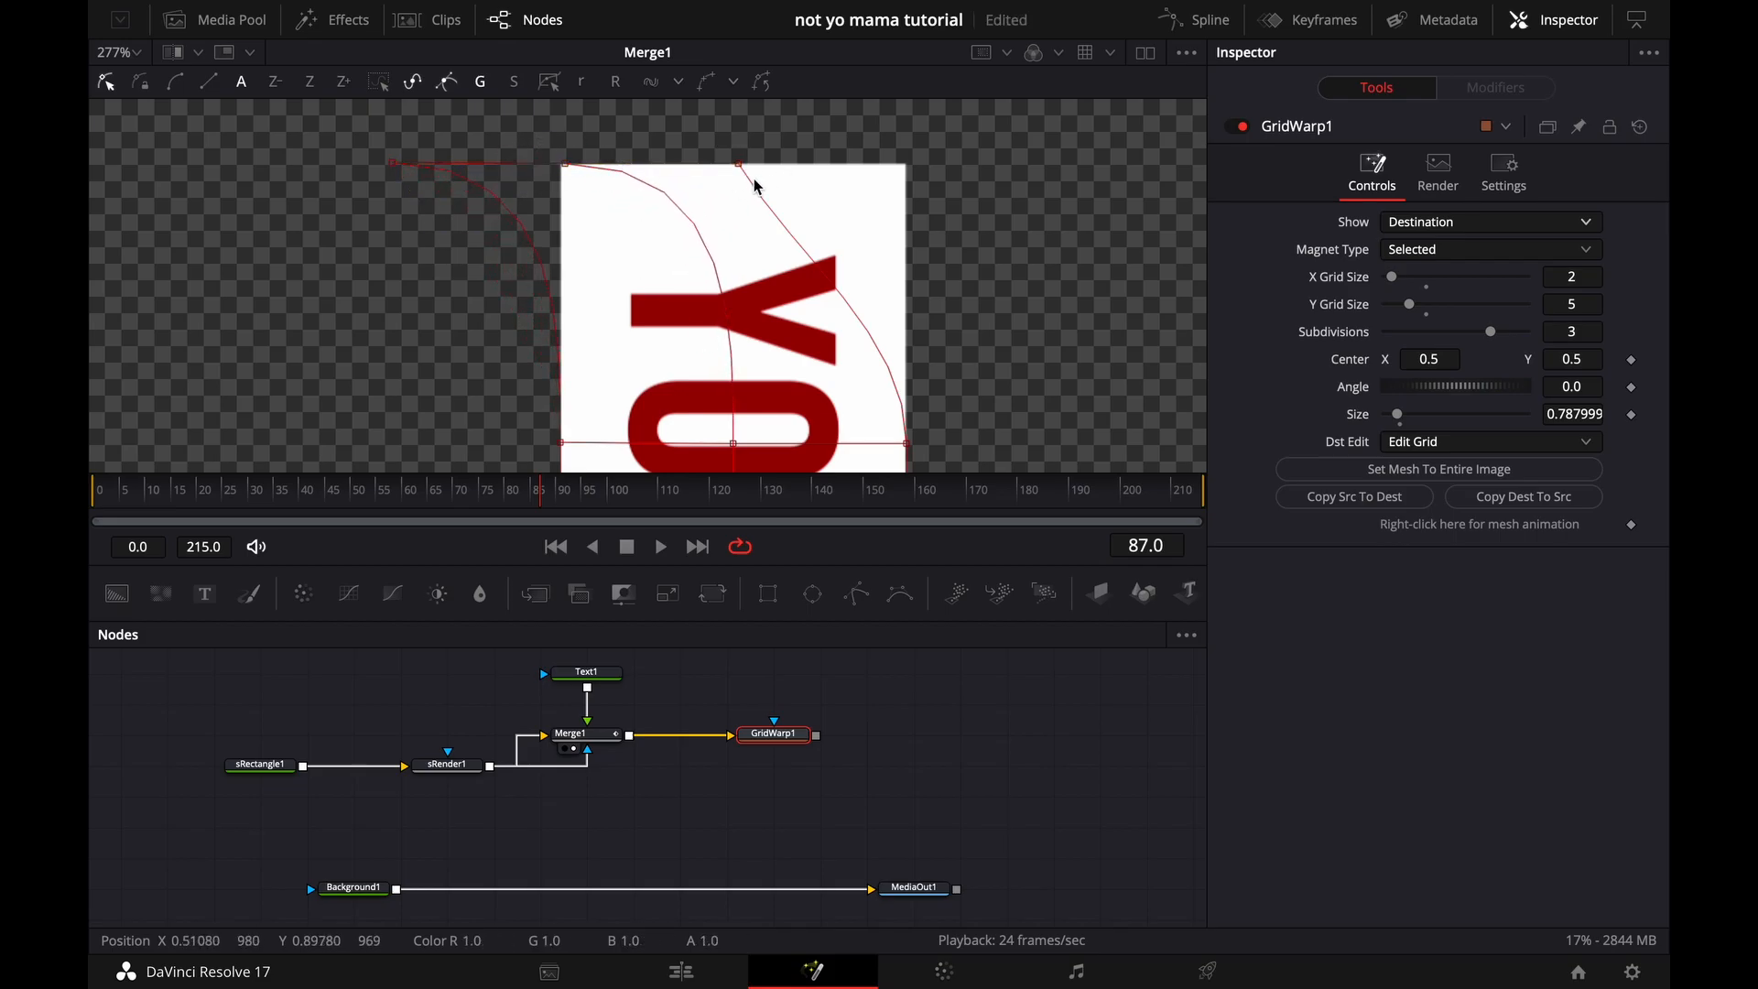
{"action": "left_click_drag", "start_coordinate": [802, 259], "coordinate": [906, 167]}
Reshape the three vertical handles of the destination grid's bottom row so the strip's lower end curls like the upper end.
{"action": "scroll", "coordinate": [916, 197], "scroll_direction": "down", "scroll_amount": 12}
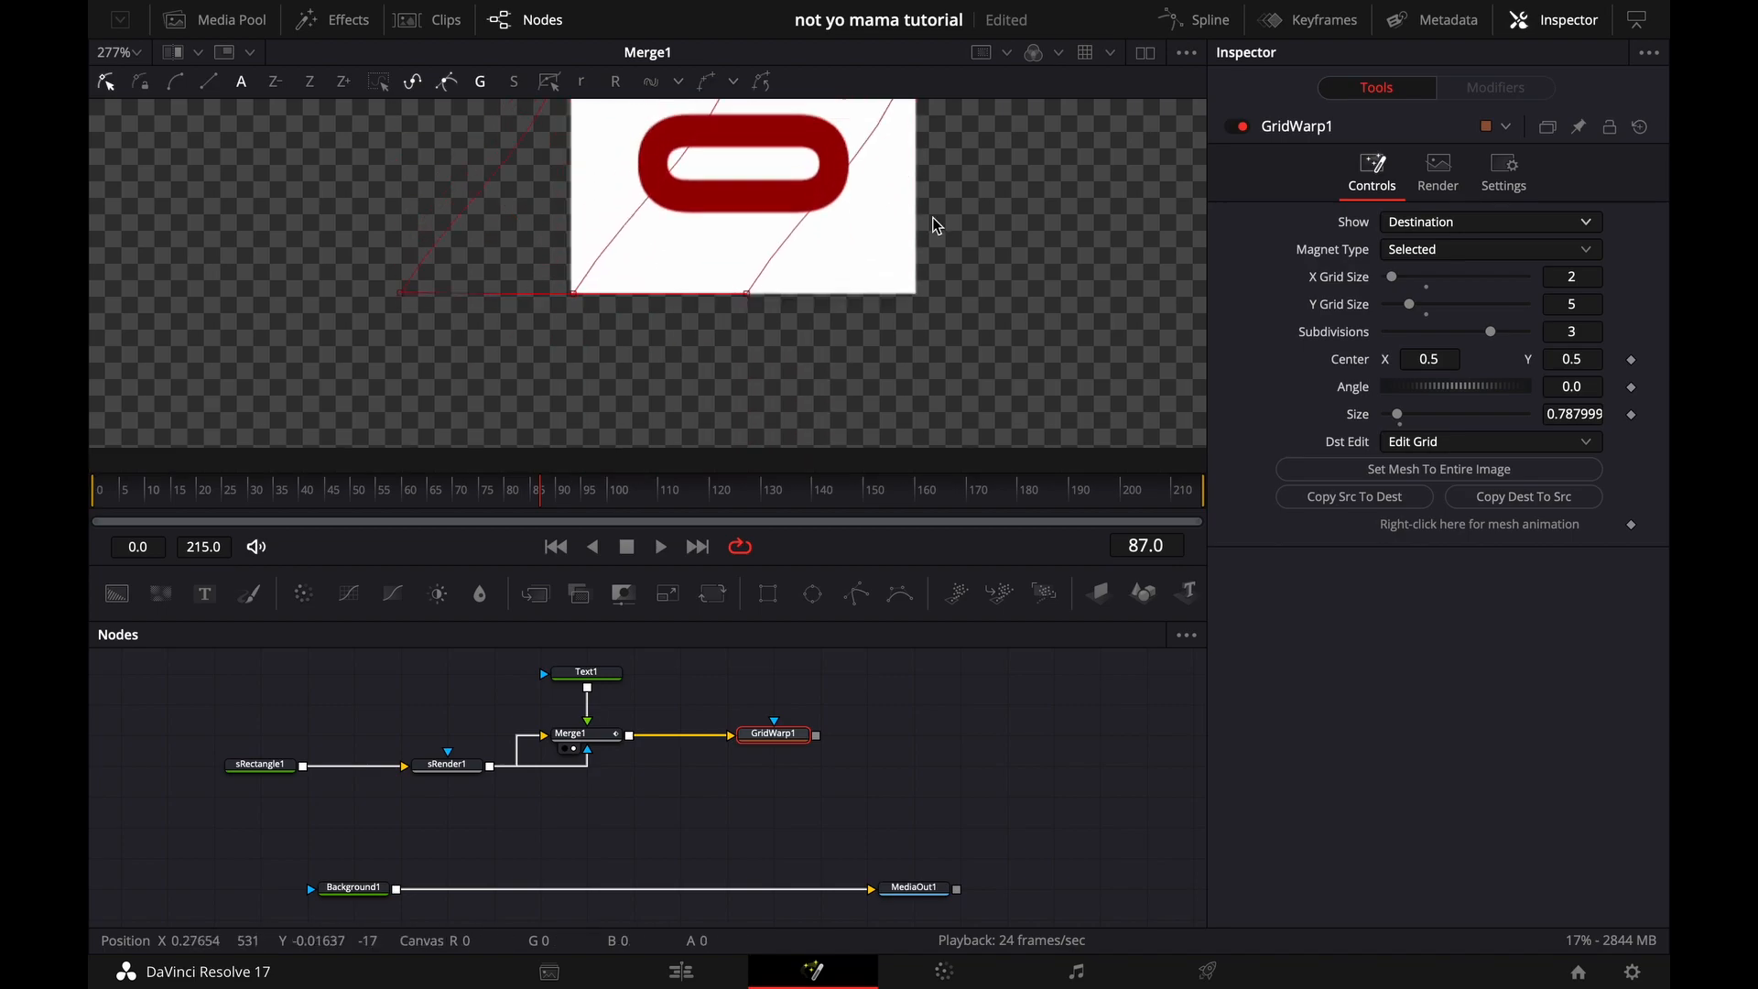
{"action": "left_click_drag", "start_coordinate": [457, 206], "coordinate": [569, 299]}
{"action": "left_click_drag", "start_coordinate": [708, 279], "coordinate": [751, 299]}
{"action": "left_click", "coordinate": [749, 300]}
{"action": "left_click_drag", "start_coordinate": [808, 212], "coordinate": [919, 300]}
{"action": "left_click", "coordinate": [915, 381]}
{"action": "scroll", "coordinate": [912, 389], "scroll_direction": "down", "scroll_amount": 8}
{"action": "scroll", "coordinate": [956, 273], "scroll_direction": "down", "scroll_amount": 2}
Merge GridWarp1's output over Background1 ahead of MediaOut1 and show the new Merge2 in the viewer.
{"action": "left_click", "coordinate": [609, 740]}
{"action": "left_click", "coordinate": [771, 738]}
{"action": "left_click_drag", "start_coordinate": [817, 737], "coordinate": [397, 891]}
{"action": "key", "text": "1"}
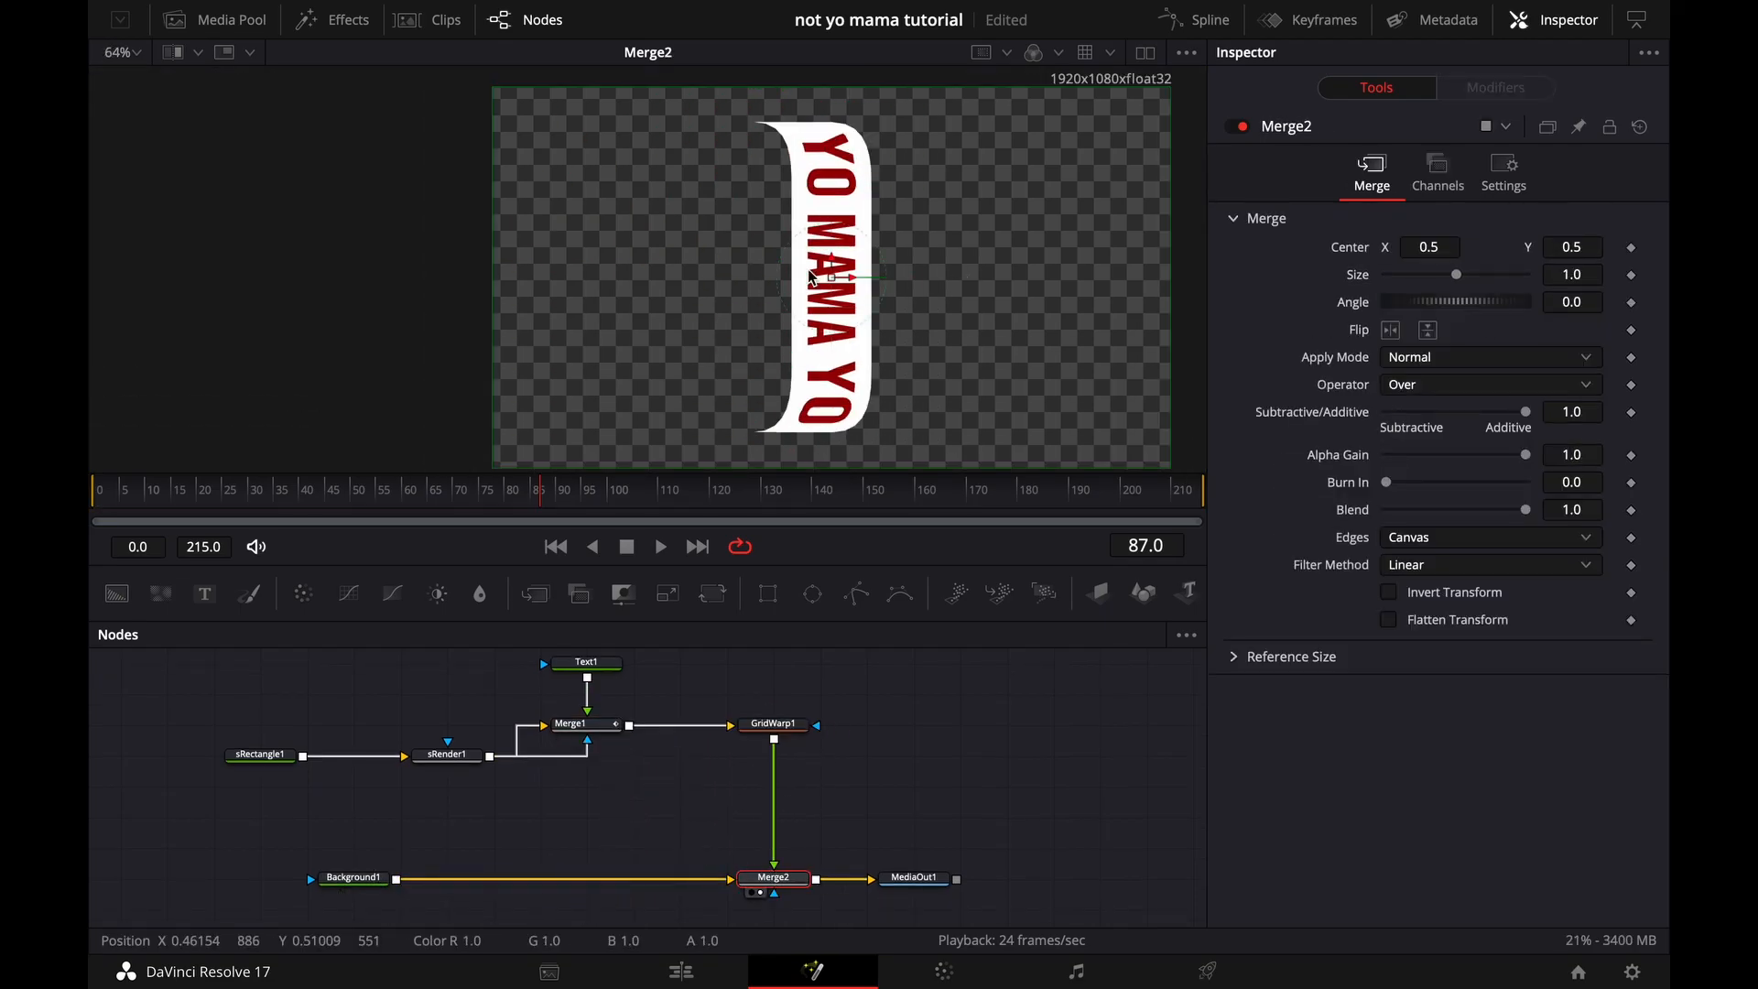
Play the warped text animation from frame 0 and return to the first frame.
{"action": "left_click_drag", "start_coordinate": [389, 485], "coordinate": [93, 495]}
{"action": "key", "text": "space"}
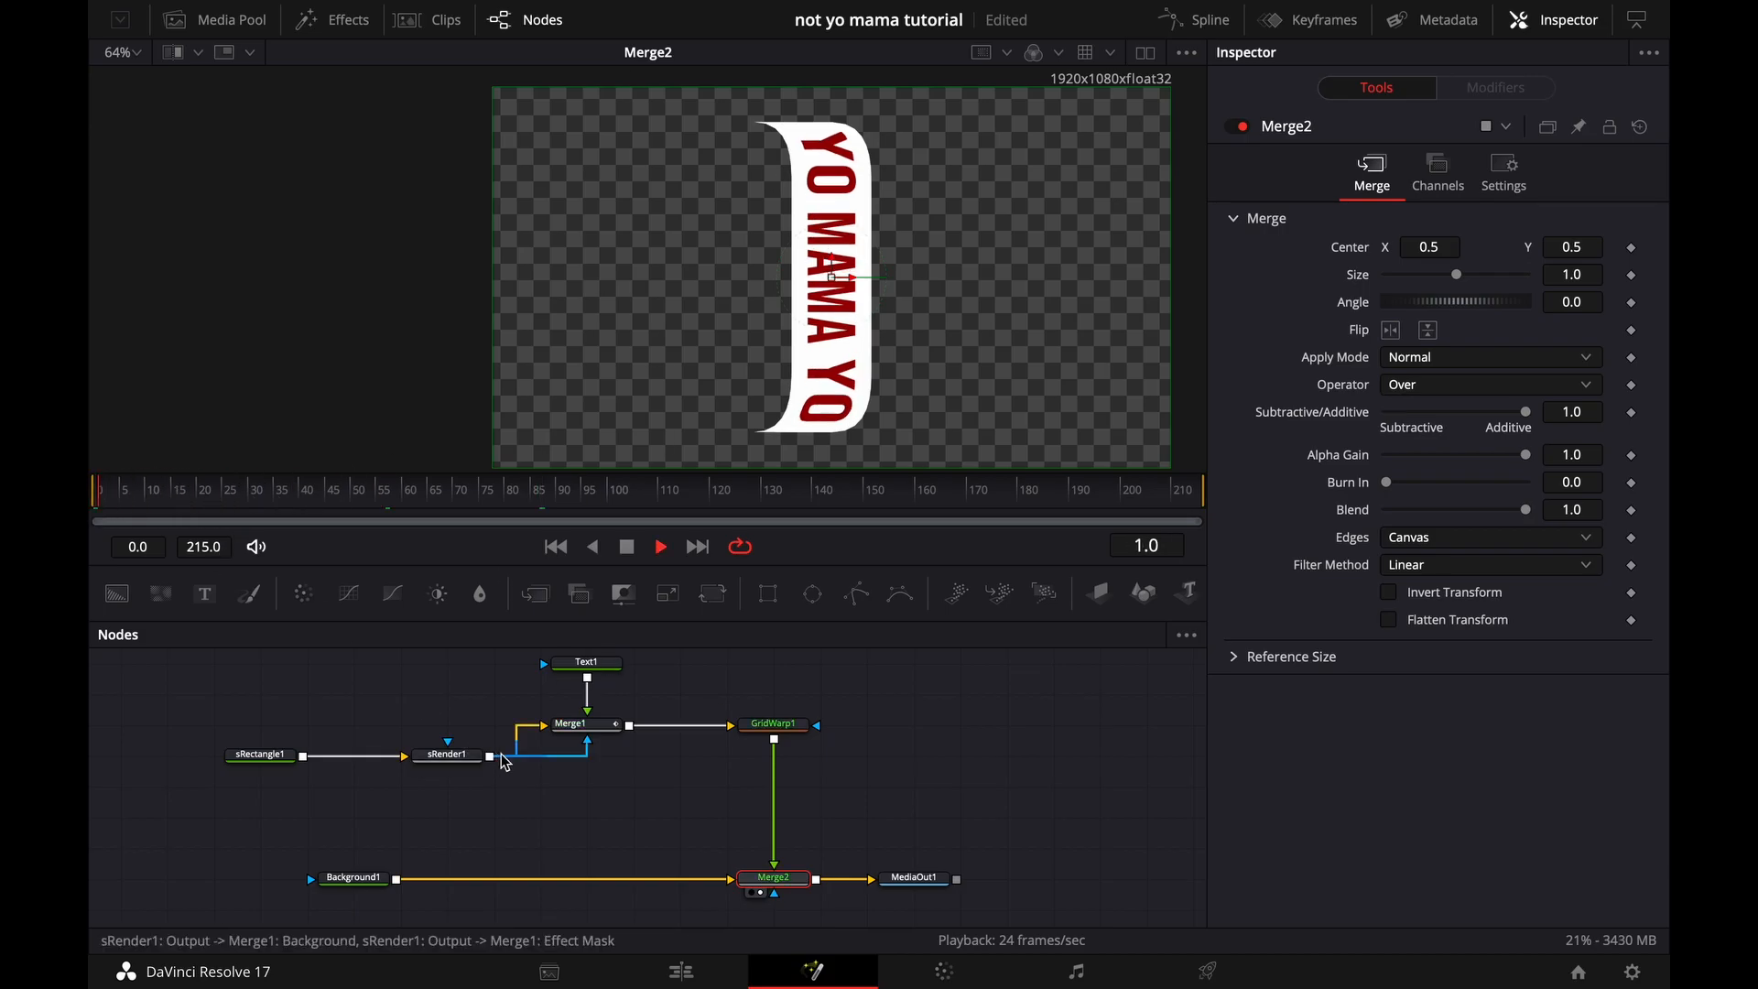
{"action": "left_click_drag", "start_coordinate": [424, 494], "coordinate": [95, 494]}
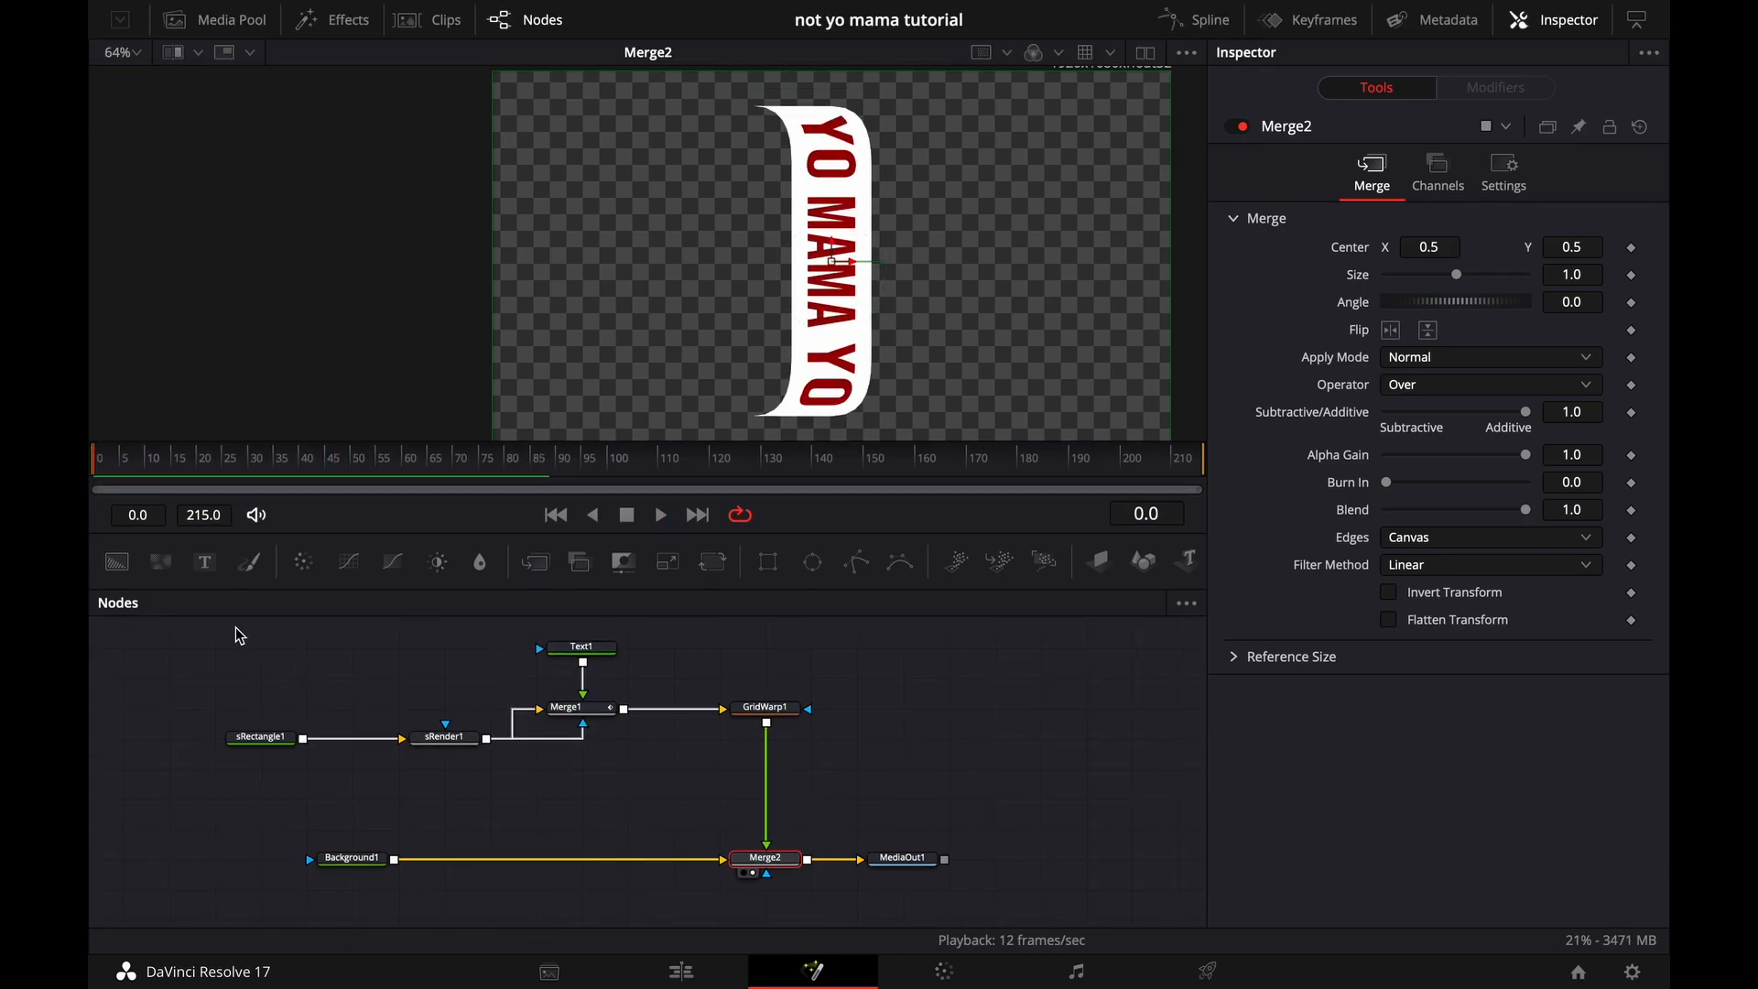
Group the text, rectangle, render, Merge1 and GridWarp1 nodes, and arrange the group directly above Merge2 near Background1.
{"action": "left_click_drag", "start_coordinate": [239, 635], "coordinate": [794, 789]}
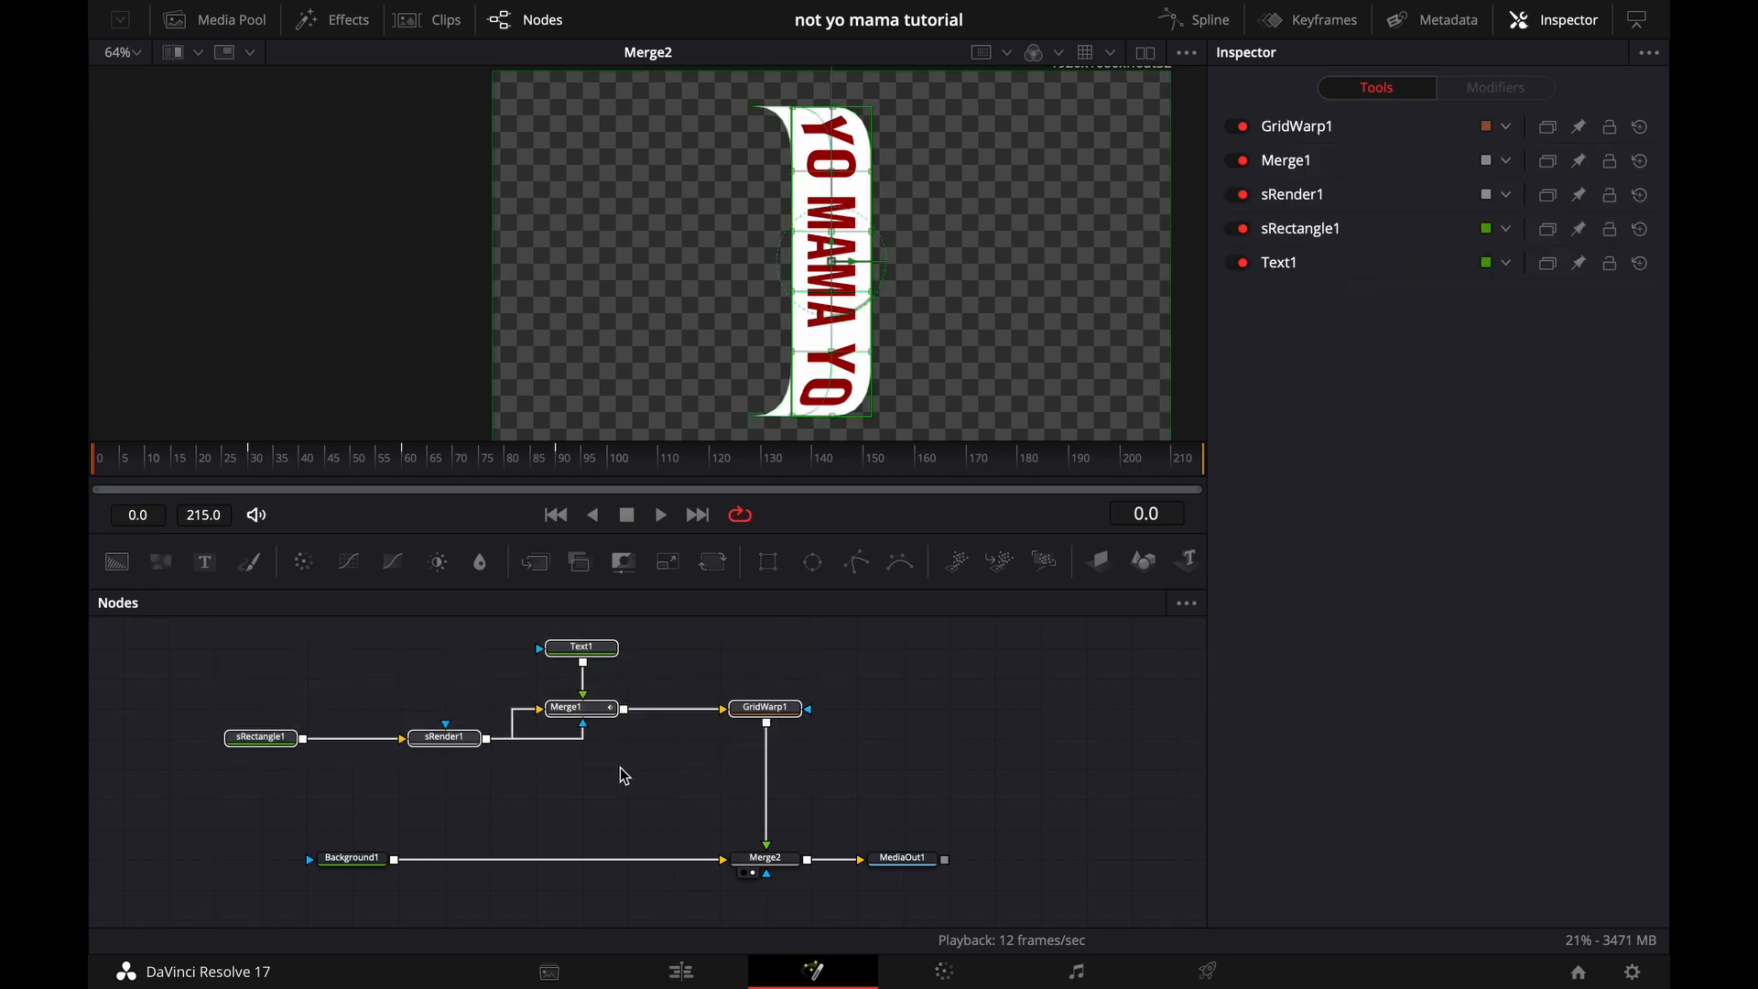
{"action": "key", "text": "ctrl+g"}
{"action": "left_click_drag", "start_coordinate": [514, 653], "coordinate": [536, 696]}
{"action": "left_click_drag", "start_coordinate": [766, 877], "coordinate": [497, 865]}
{"action": "left_click_drag", "start_coordinate": [539, 696], "coordinate": [500, 697]}
{"action": "scroll", "coordinate": [486, 699], "scroll_direction": "down", "scroll_amount": 1}
Rename the node group to yomama.
{"action": "right_click", "coordinate": [485, 699]}
{"action": "left_click", "coordinate": [546, 737]}
{"action": "right_click", "coordinate": [504, 687]}
{"action": "left_click", "coordinate": [560, 495]}
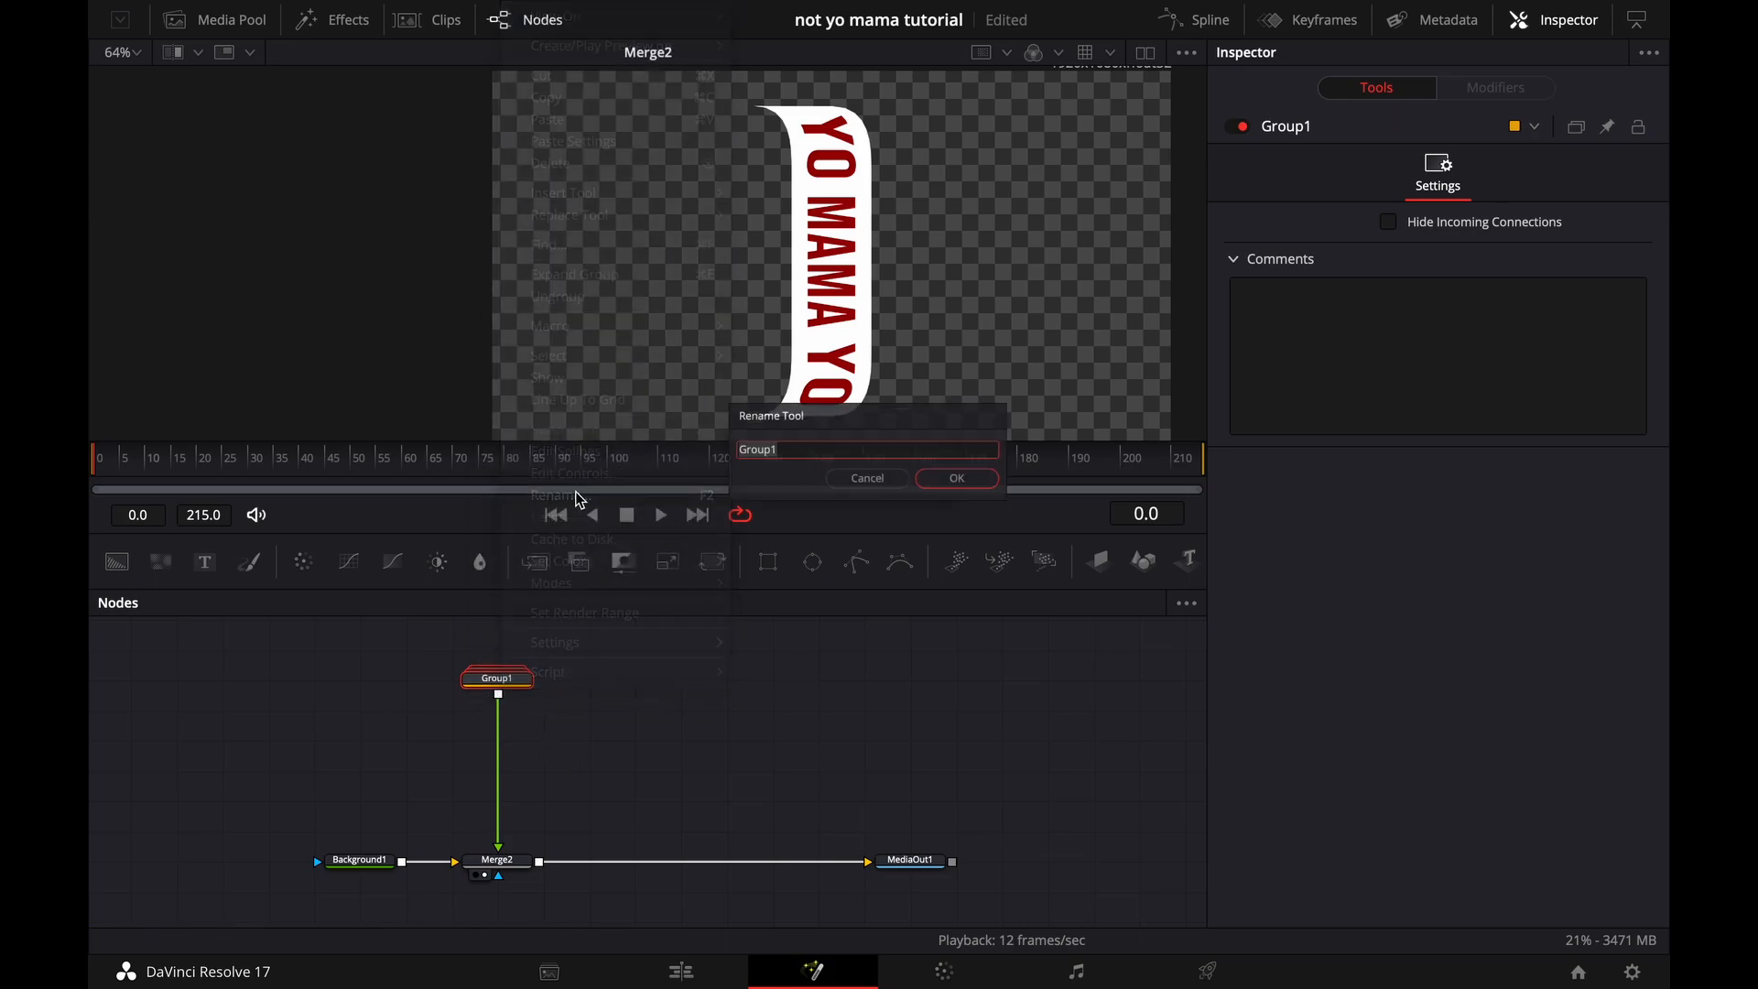
{"action": "type", "text": "yo mama"}
{"action": "key", "text": "Return"}
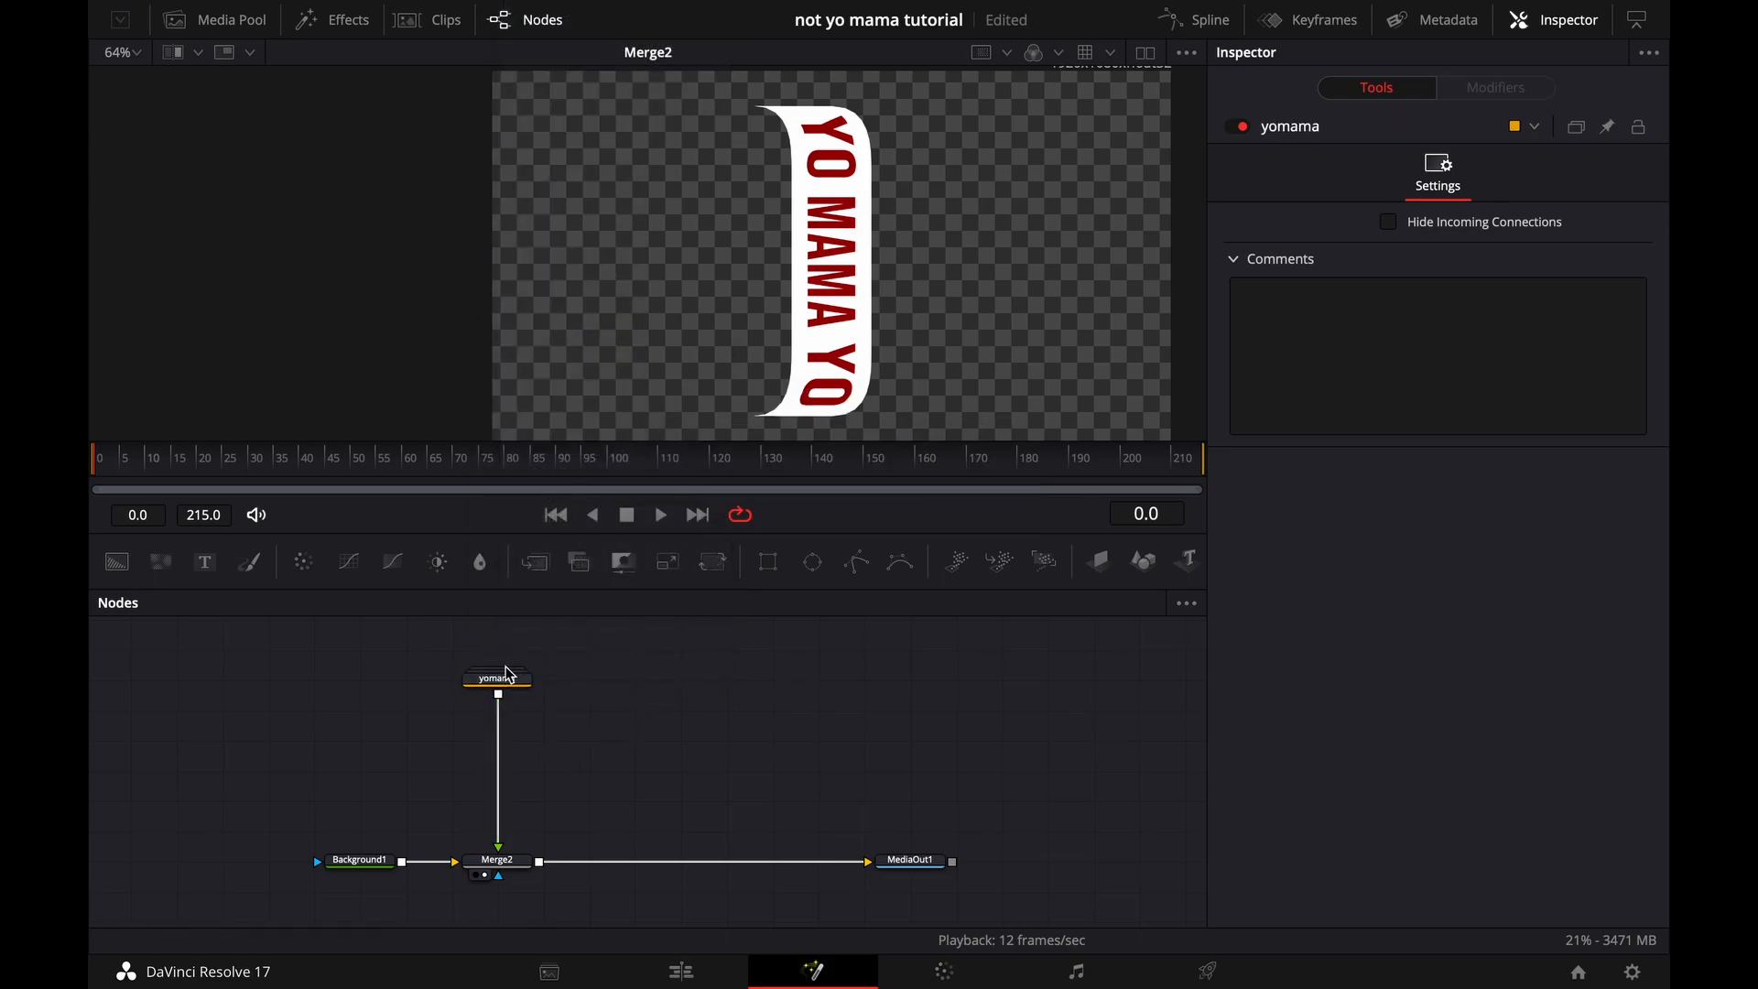
Duplicate the yomama group beside the original and merge the copy over Merge2's output.
{"action": "left_click", "coordinate": [666, 700]}
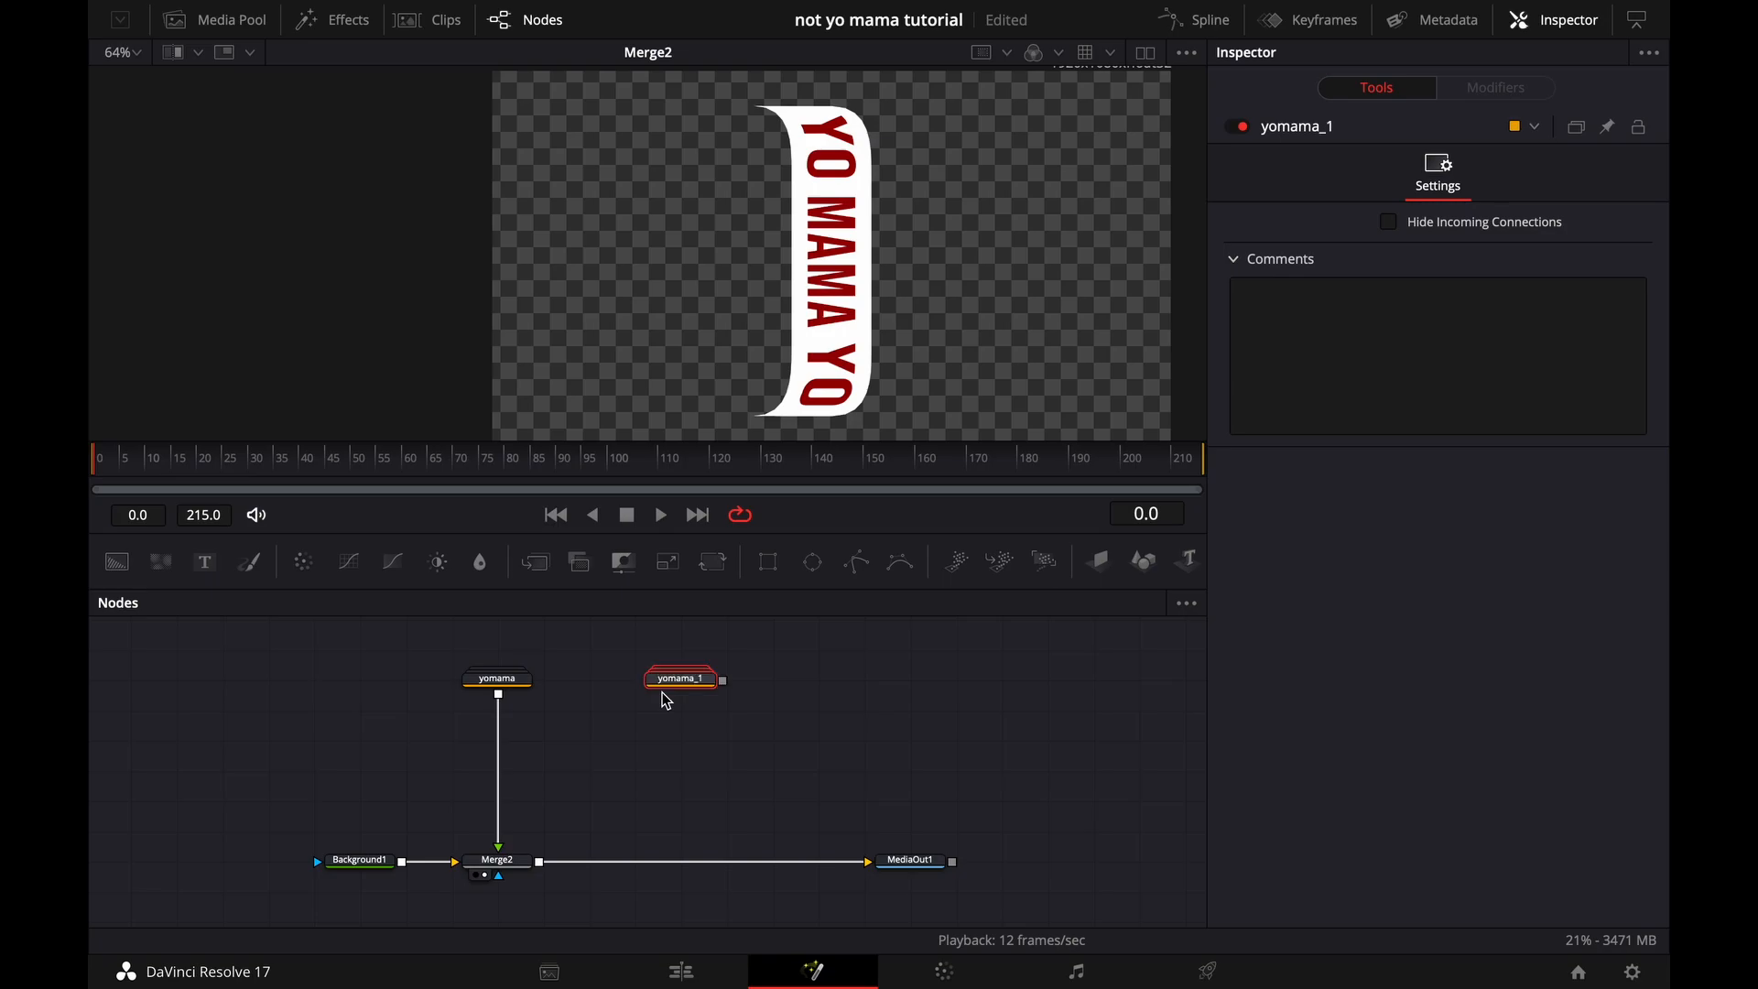
{"action": "left_click_drag", "start_coordinate": [661, 771], "coordinate": [542, 861]}
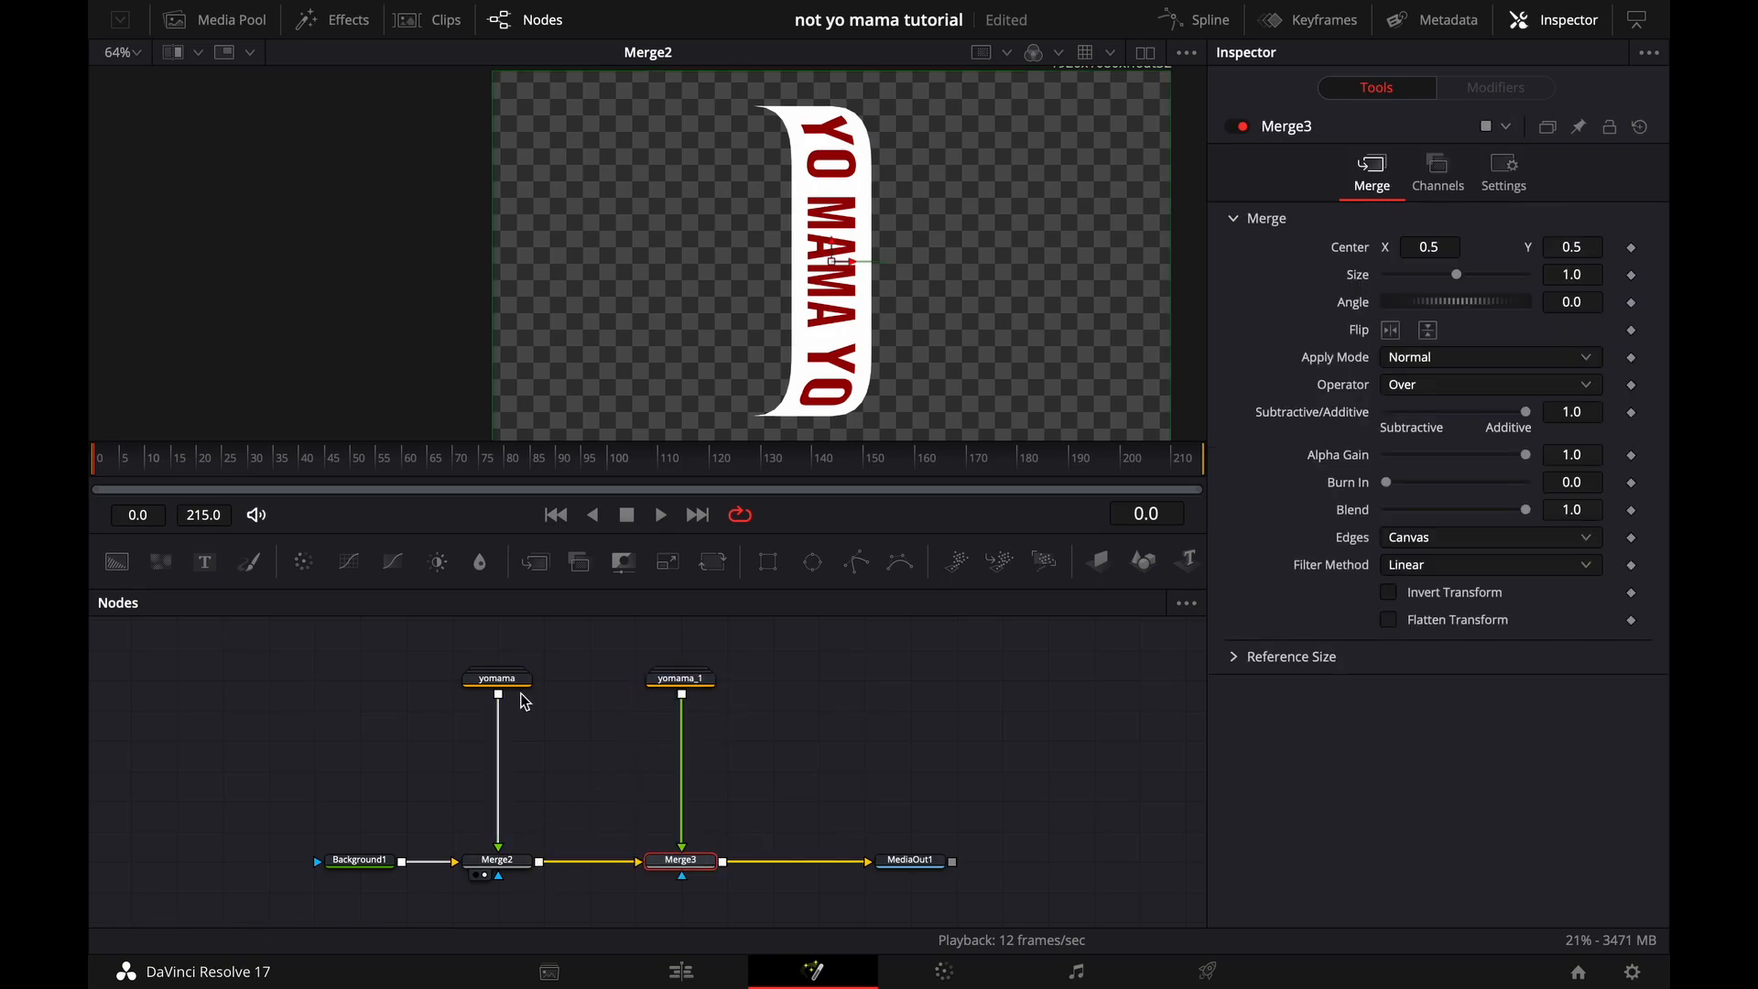
{"action": "left_click", "coordinate": [597, 770]}
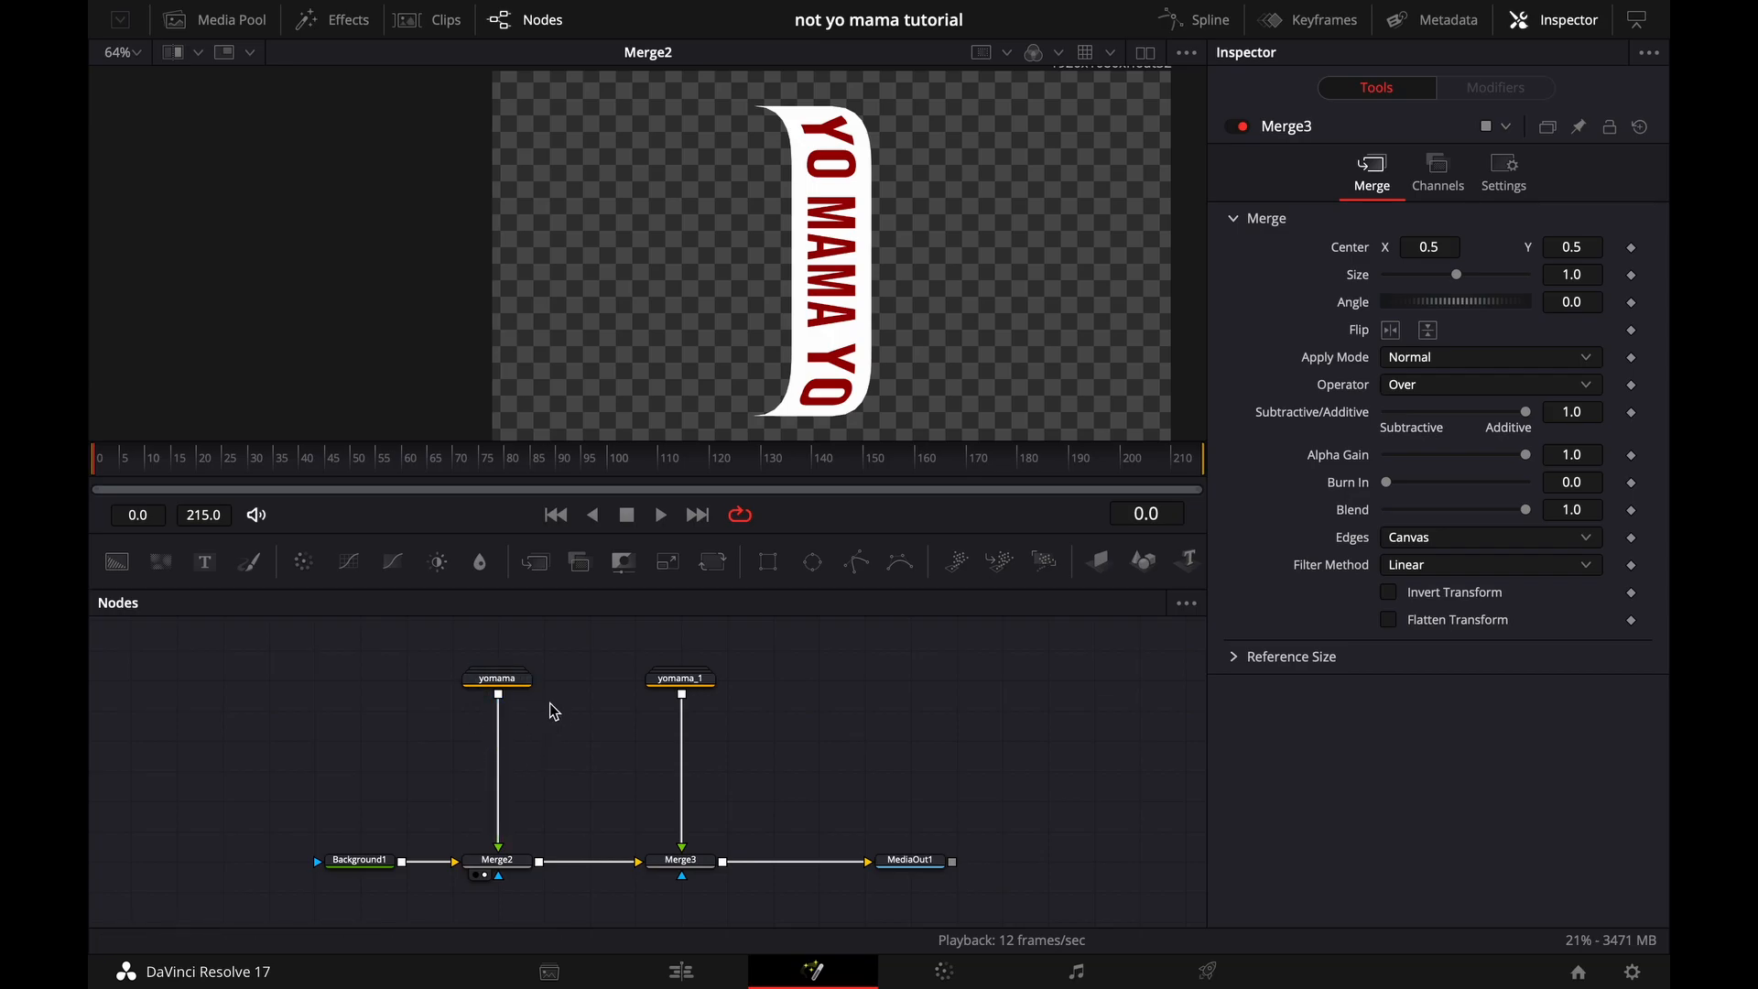
Add a Transform node after the yomama group and set its angle to 180.
{"action": "left_click", "coordinate": [497, 679]}
{"action": "key", "text": "shift+space"}
{"action": "type", "text": "transform"}
{"action": "key", "text": "Return"}
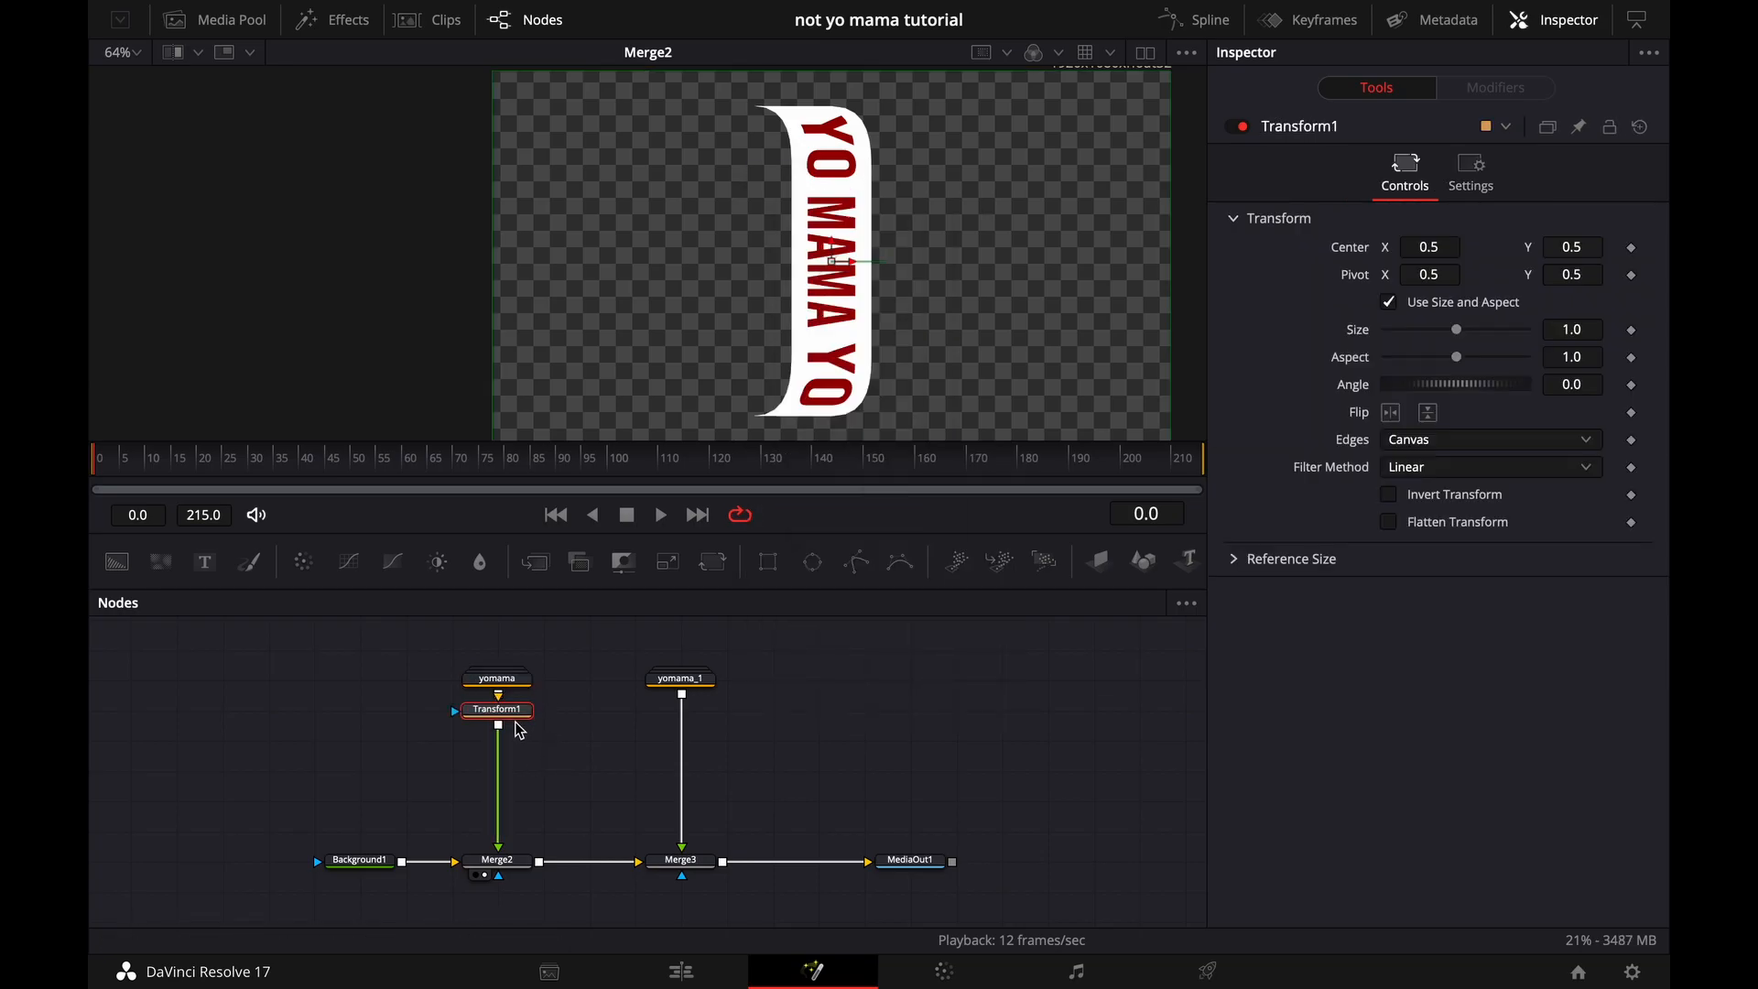
{"action": "type", "text": "180"}
{"action": "key", "text": "Tab"}
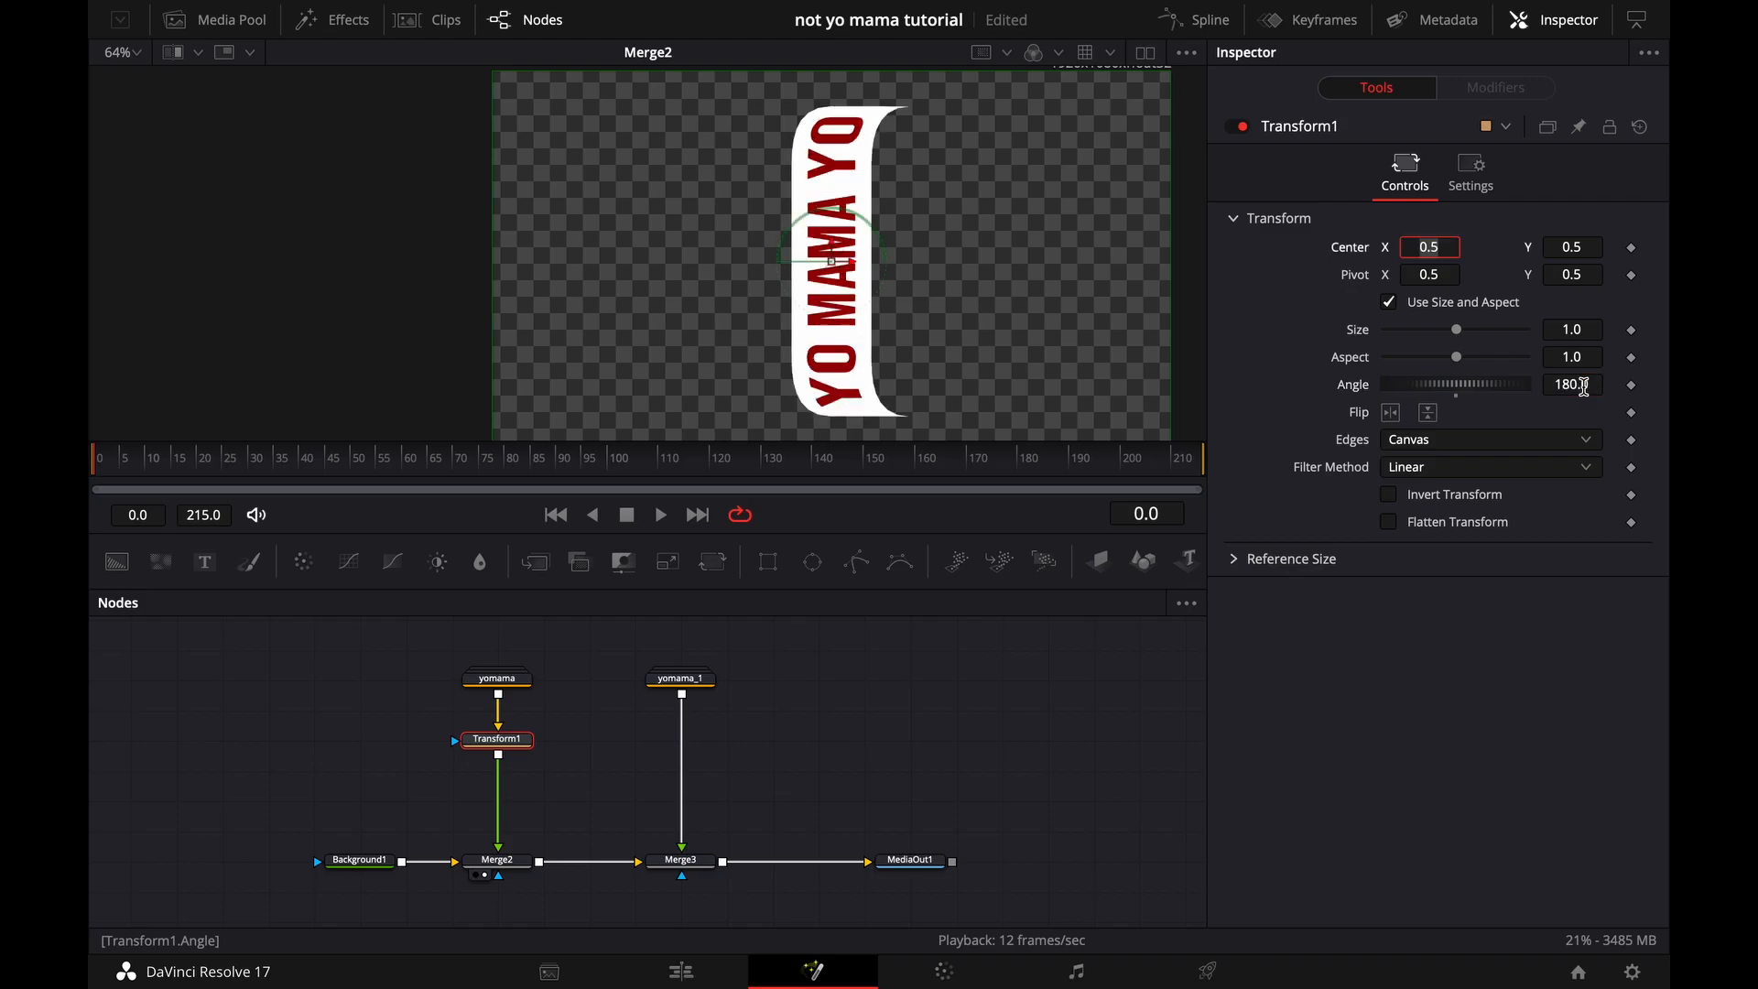
Show MediaOut1 in the viewer and set Transform1's Center X to about 0.394 so the two strips sit side by side.
{"action": "left_click", "coordinate": [911, 860]}
{"action": "key", "text": "1"}
{"action": "left_click", "coordinate": [497, 738]}
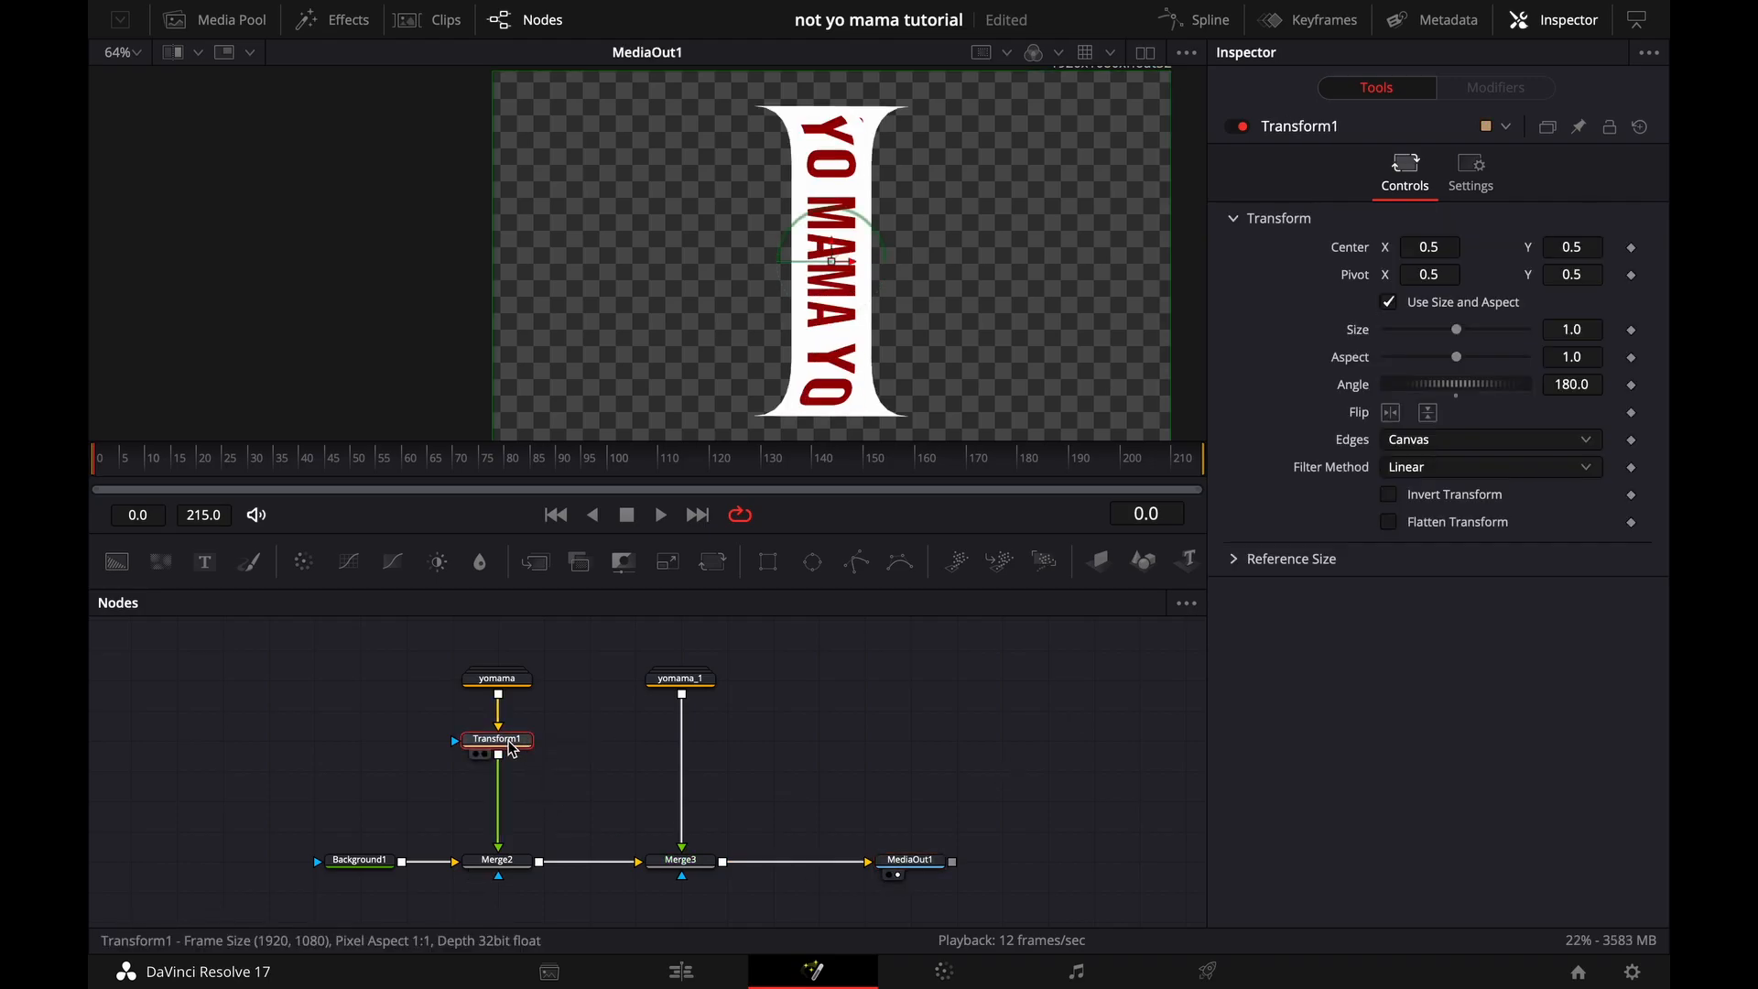
{"action": "left_click_drag", "start_coordinate": [1441, 248], "coordinate": [1324, 275]}
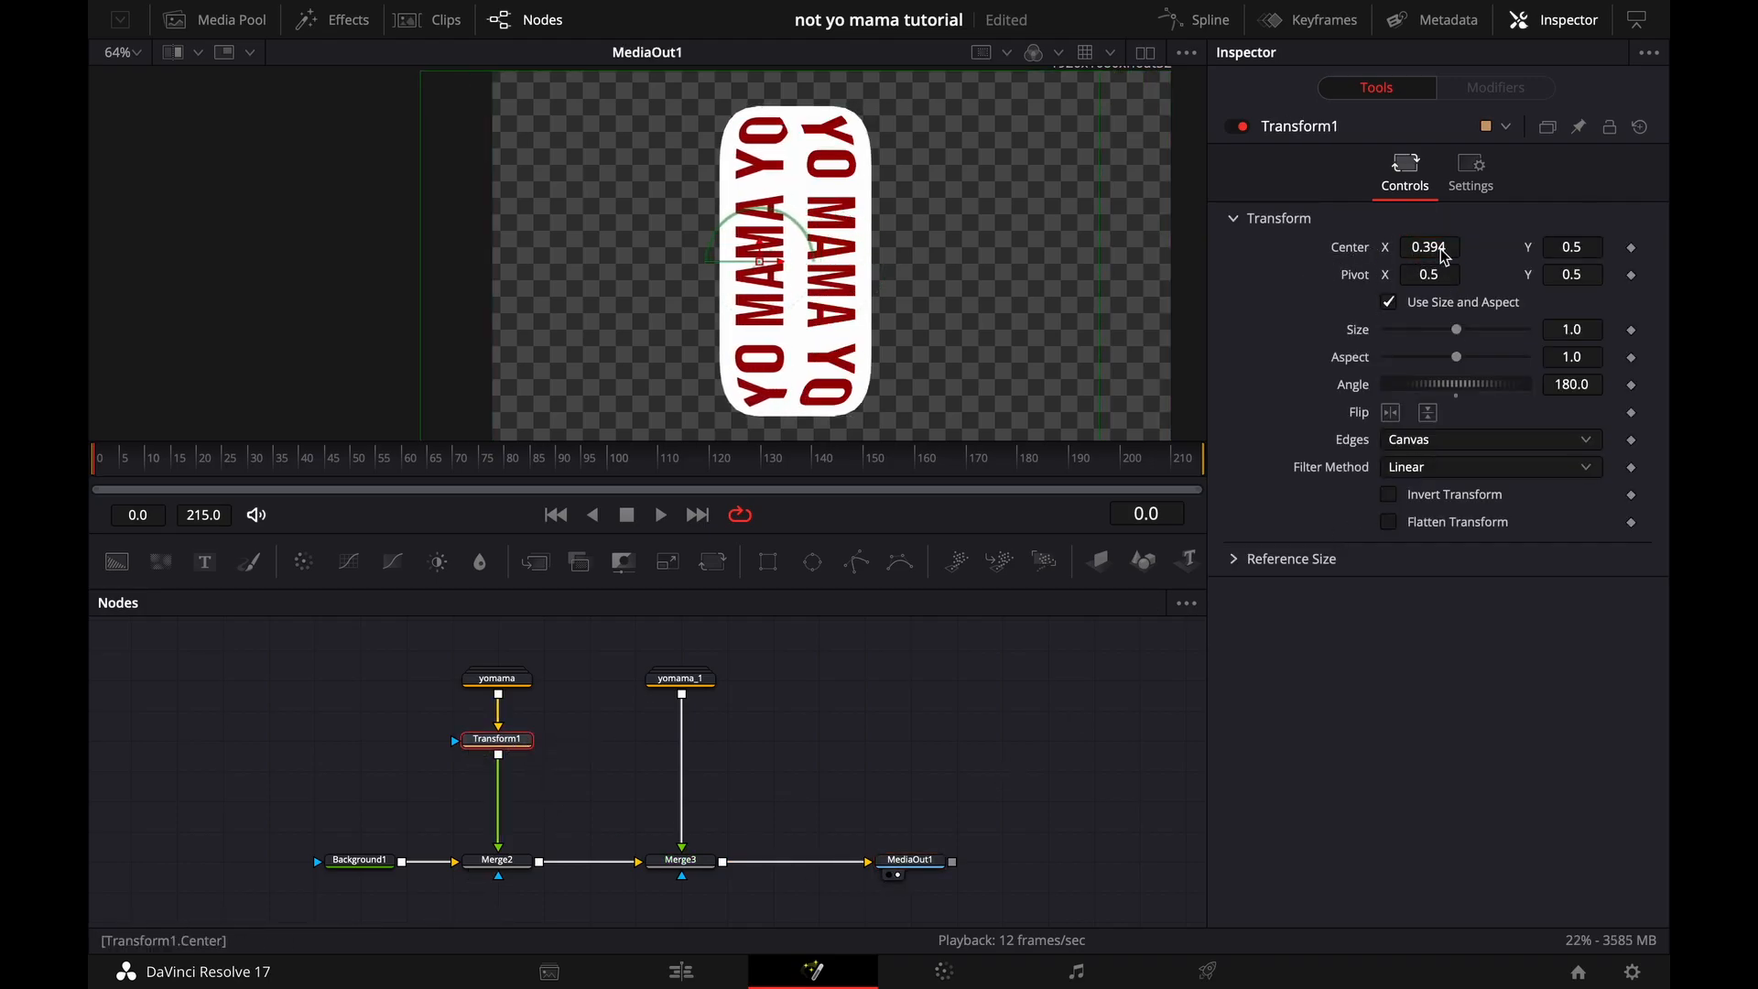
Add a Drop Shadow node after the yomama_1 group with strength 0.598, drop angle -180, drop distance 0.052 and blur 0.598.
{"action": "left_click", "coordinate": [680, 680]}
{"action": "key", "text": "shift+space"}
{"action": "type", "text": "drop"}
{"action": "key", "text": "Return"}
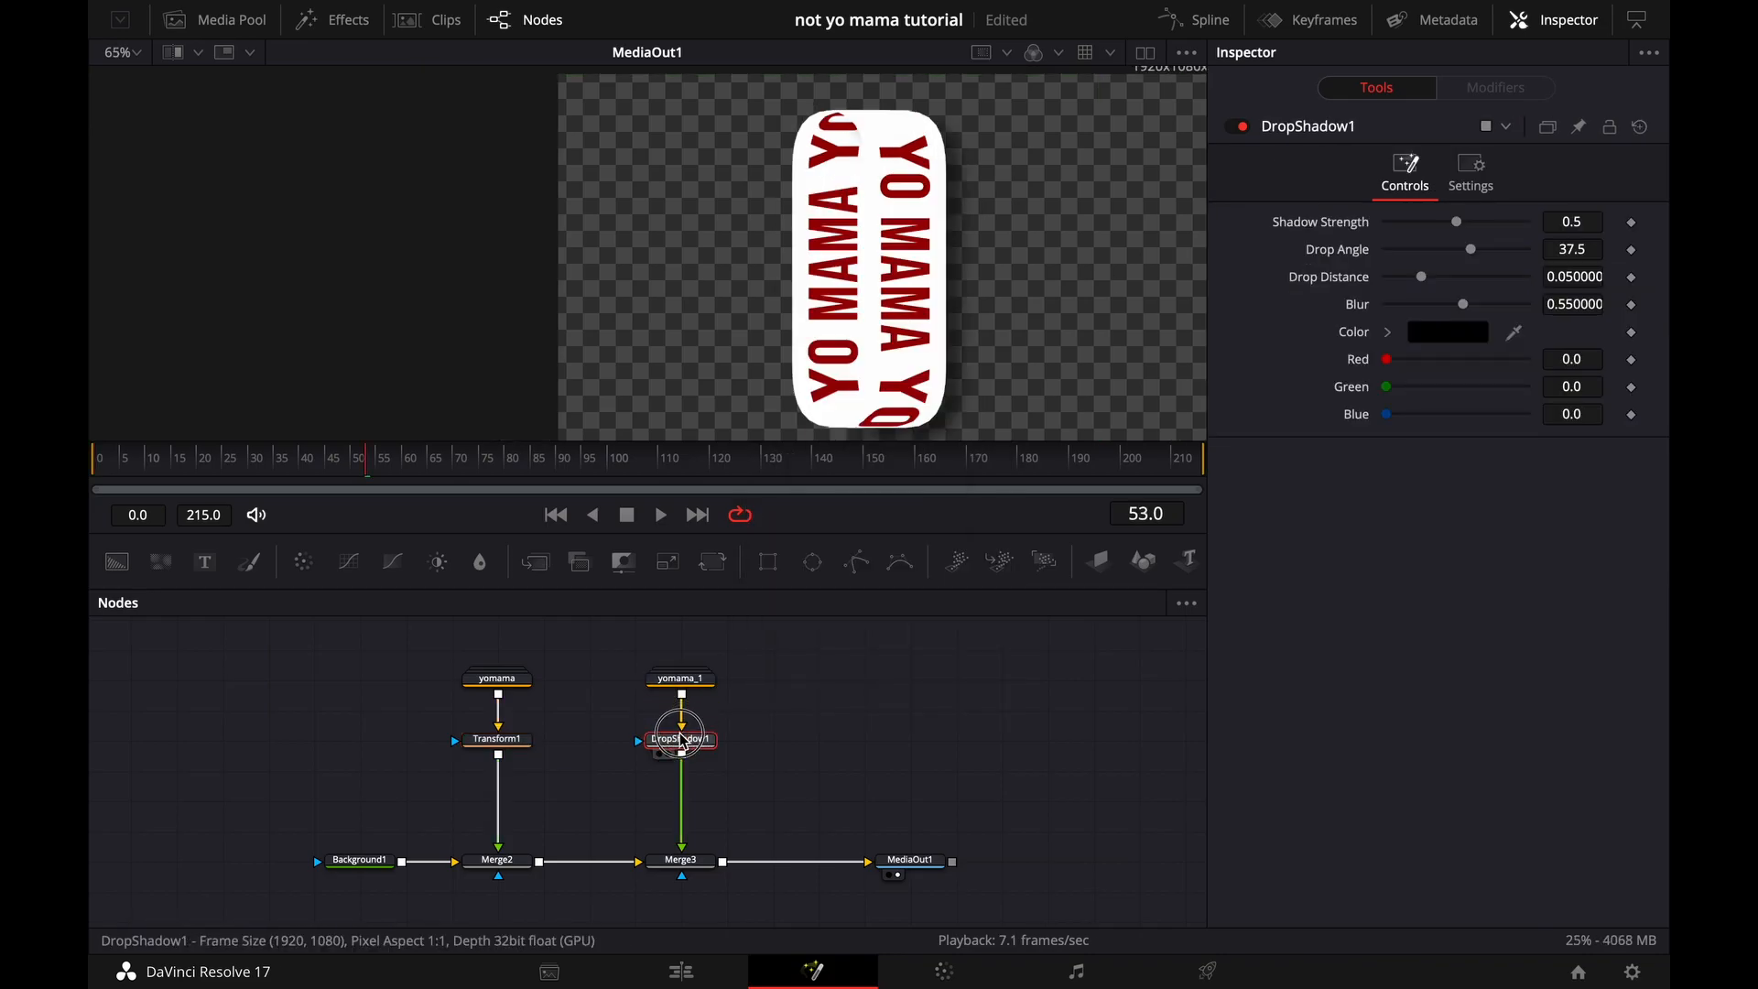
{"action": "left_click_drag", "start_coordinate": [1455, 256], "coordinate": [1427, 285]}
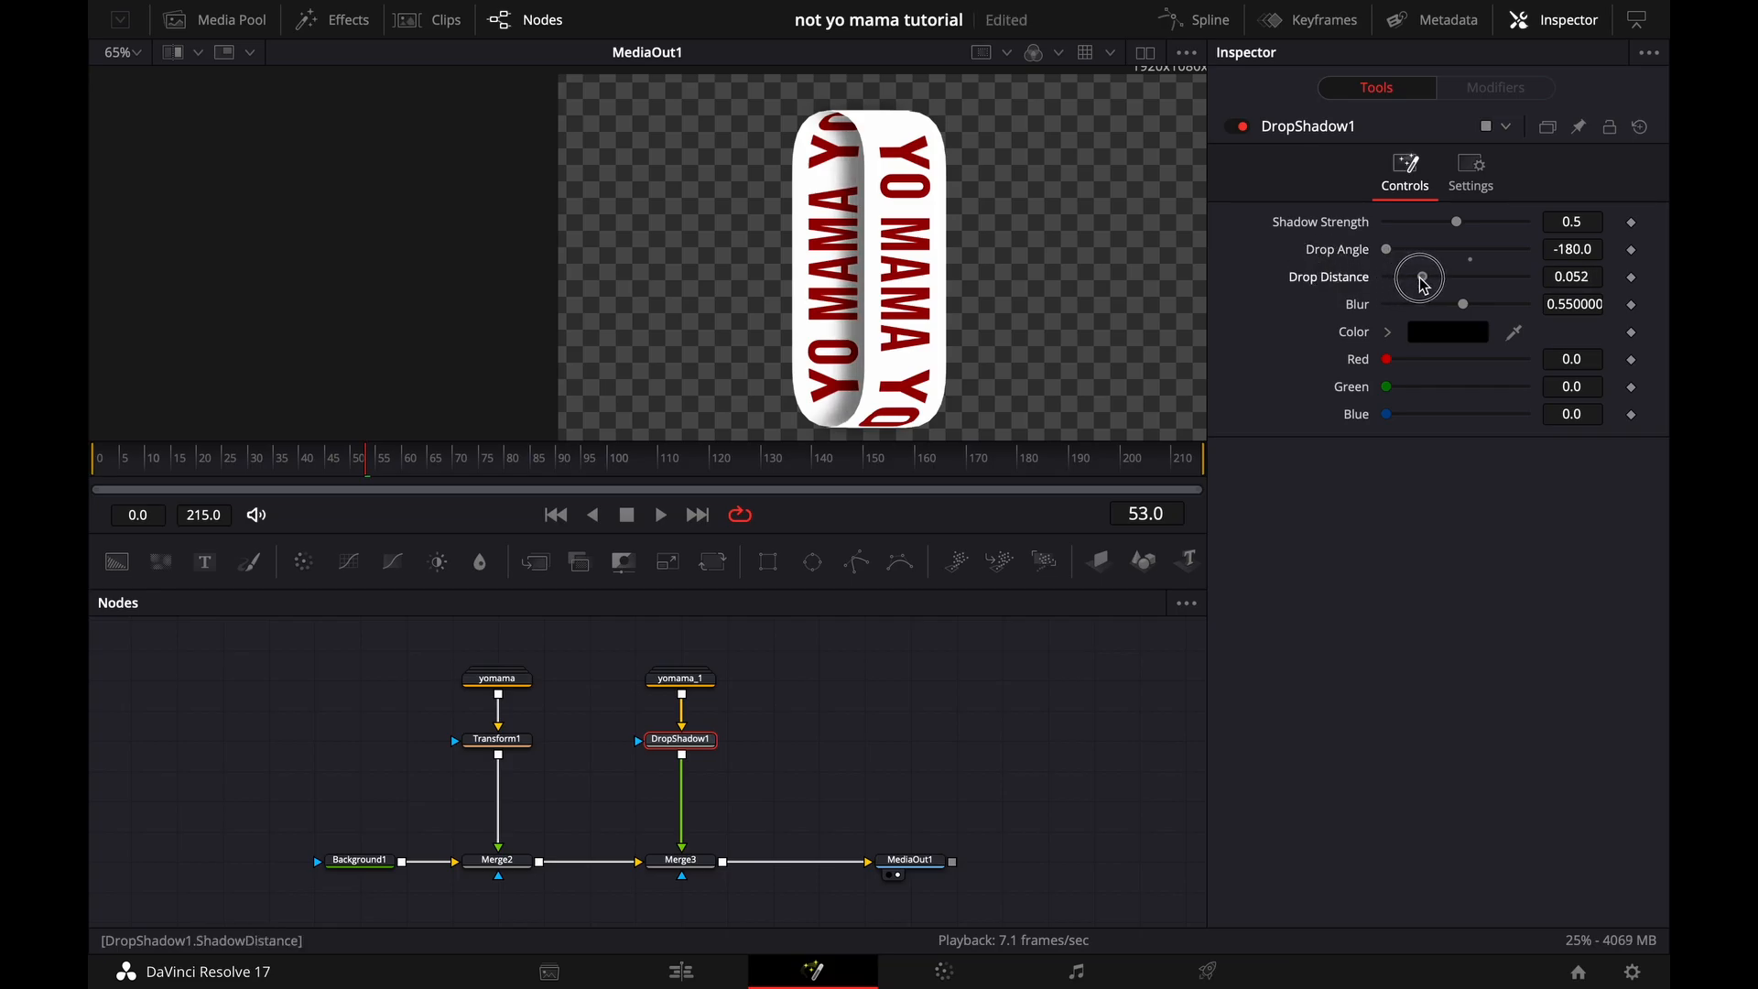
{"action": "left_click_drag", "start_coordinate": [1457, 223], "coordinate": [1481, 230]}
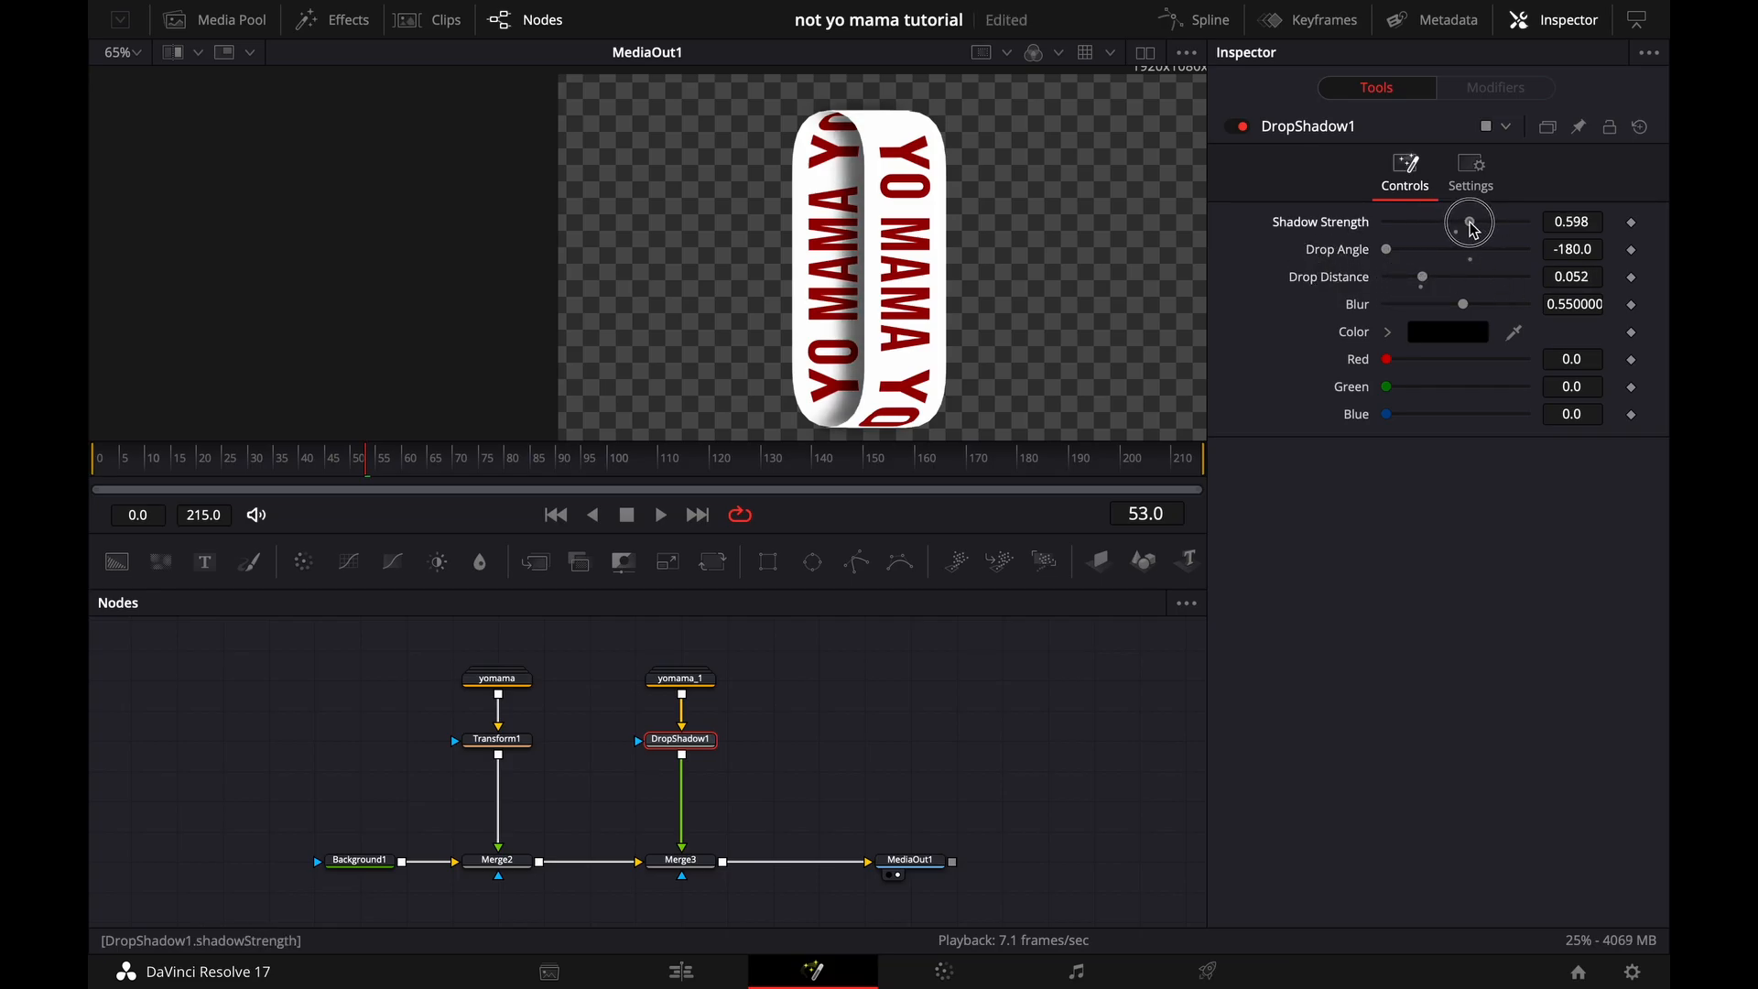
{"action": "mouse_move", "coordinate": [1478, 303]}
{"action": "left_mouse_down"}
{"action": "mouse_move", "coordinate": [1461, 313]}
{"action": "mouse_move", "coordinate": [1483, 312]}
{"action": "mouse_move", "coordinate": [1475, 335]}
{"action": "left_mouse_up"}
Move the yomama_1 branch and MediaOut1 away from Merge2, and place a copy of the yomama group in the gap.
{"action": "left_click_drag", "start_coordinate": [776, 646], "coordinate": [735, 864]}
{"action": "left_click_drag", "start_coordinate": [912, 863], "coordinate": [1048, 862]}
{"action": "left_click_drag", "start_coordinate": [668, 654], "coordinate": [775, 860]}
{"action": "left_click", "coordinate": [502, 680]}
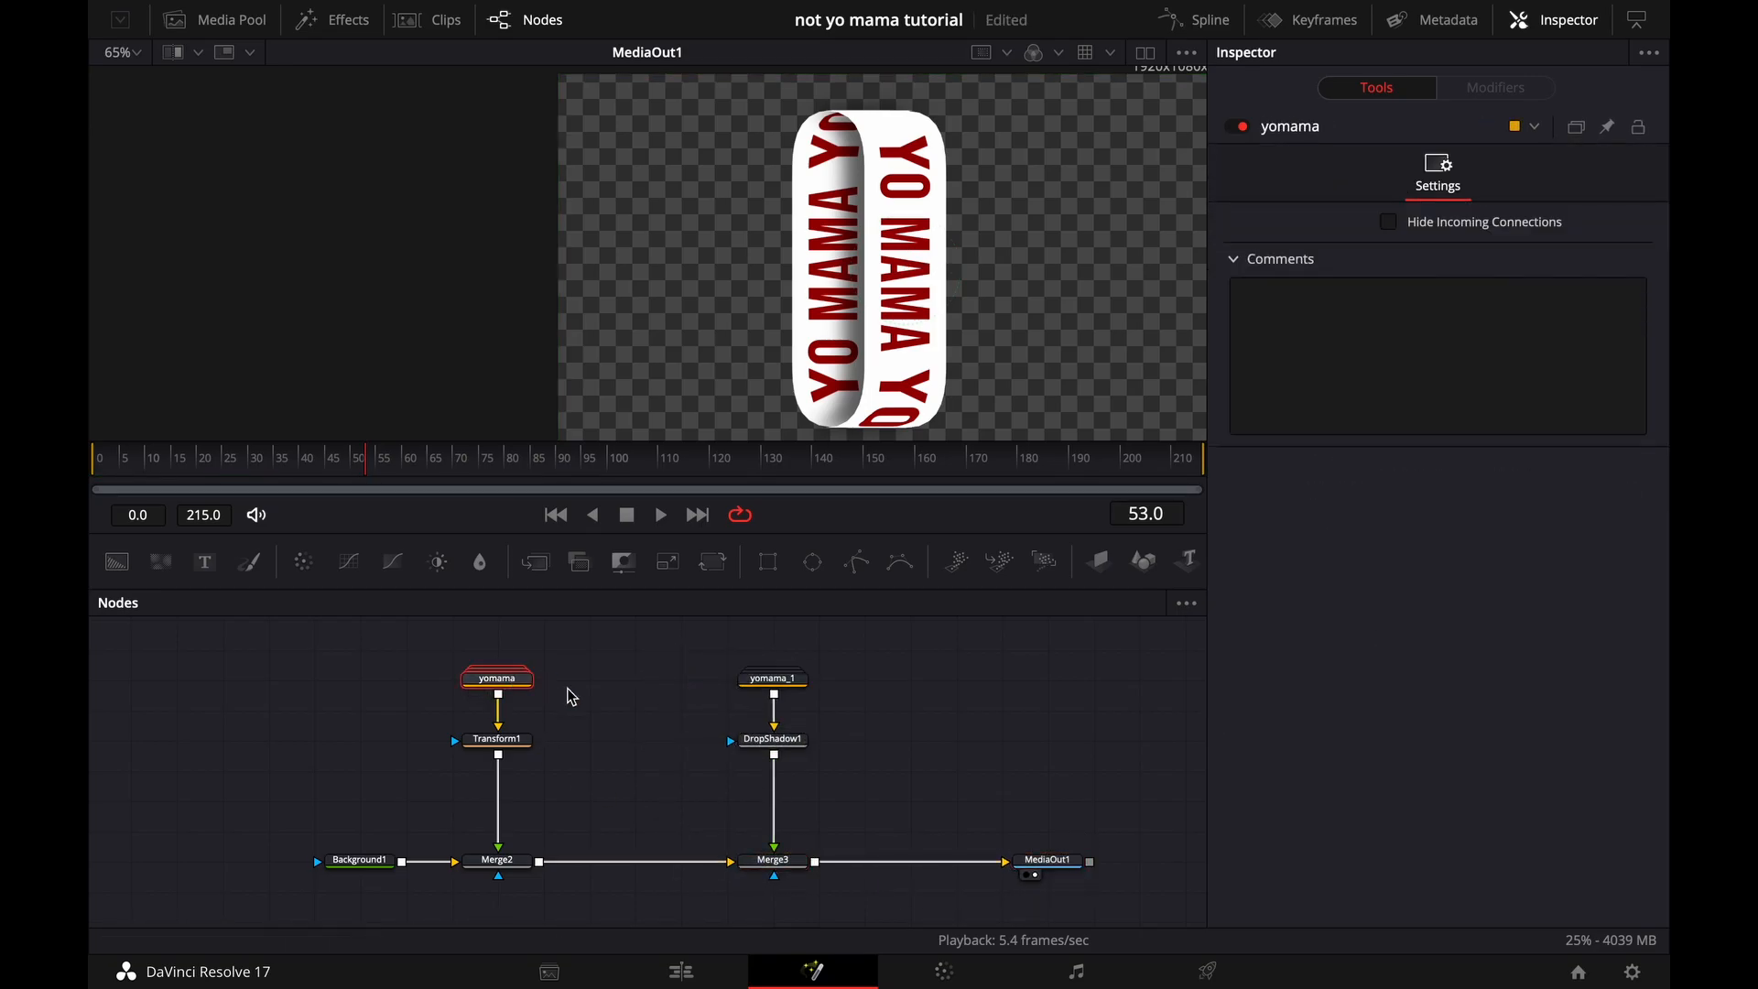
{"action": "left_click_drag", "start_coordinate": [587, 682], "coordinate": [555, 857]}
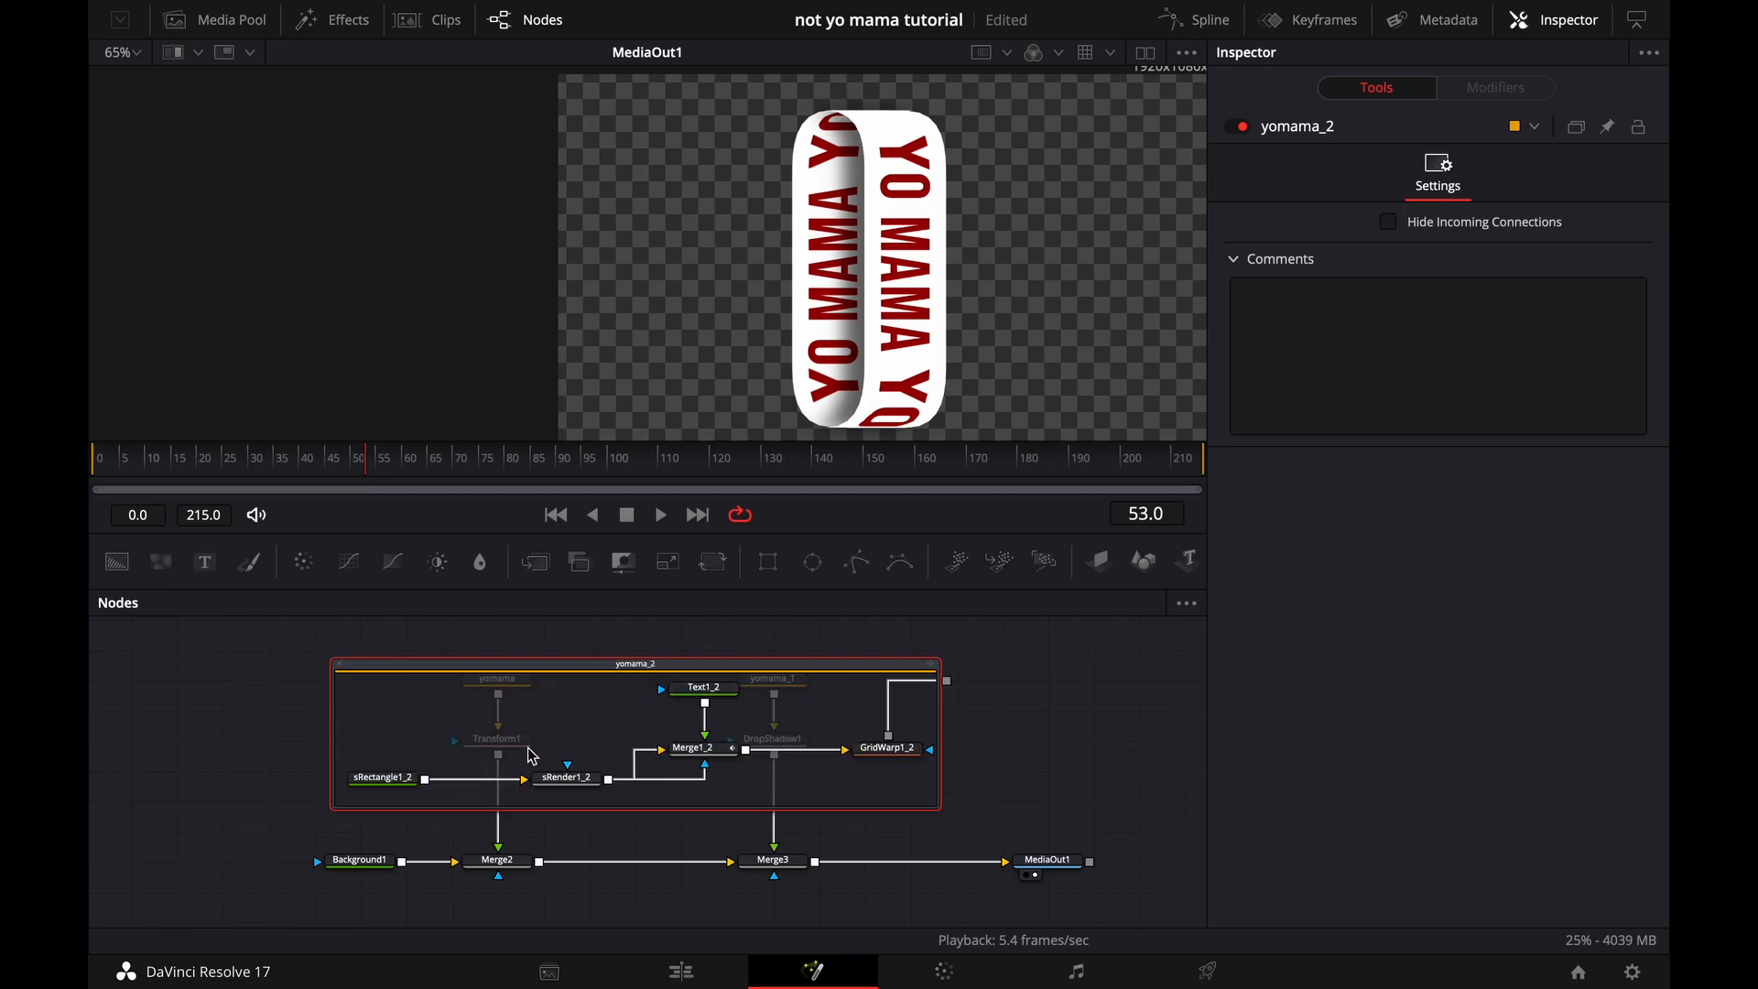
Recolor the copied group's rectangle dark red and its text white.
{"action": "left_click", "coordinate": [383, 778]}
{"action": "left_click", "coordinate": [1439, 174]}
{"action": "left_click", "coordinate": [1448, 222]}
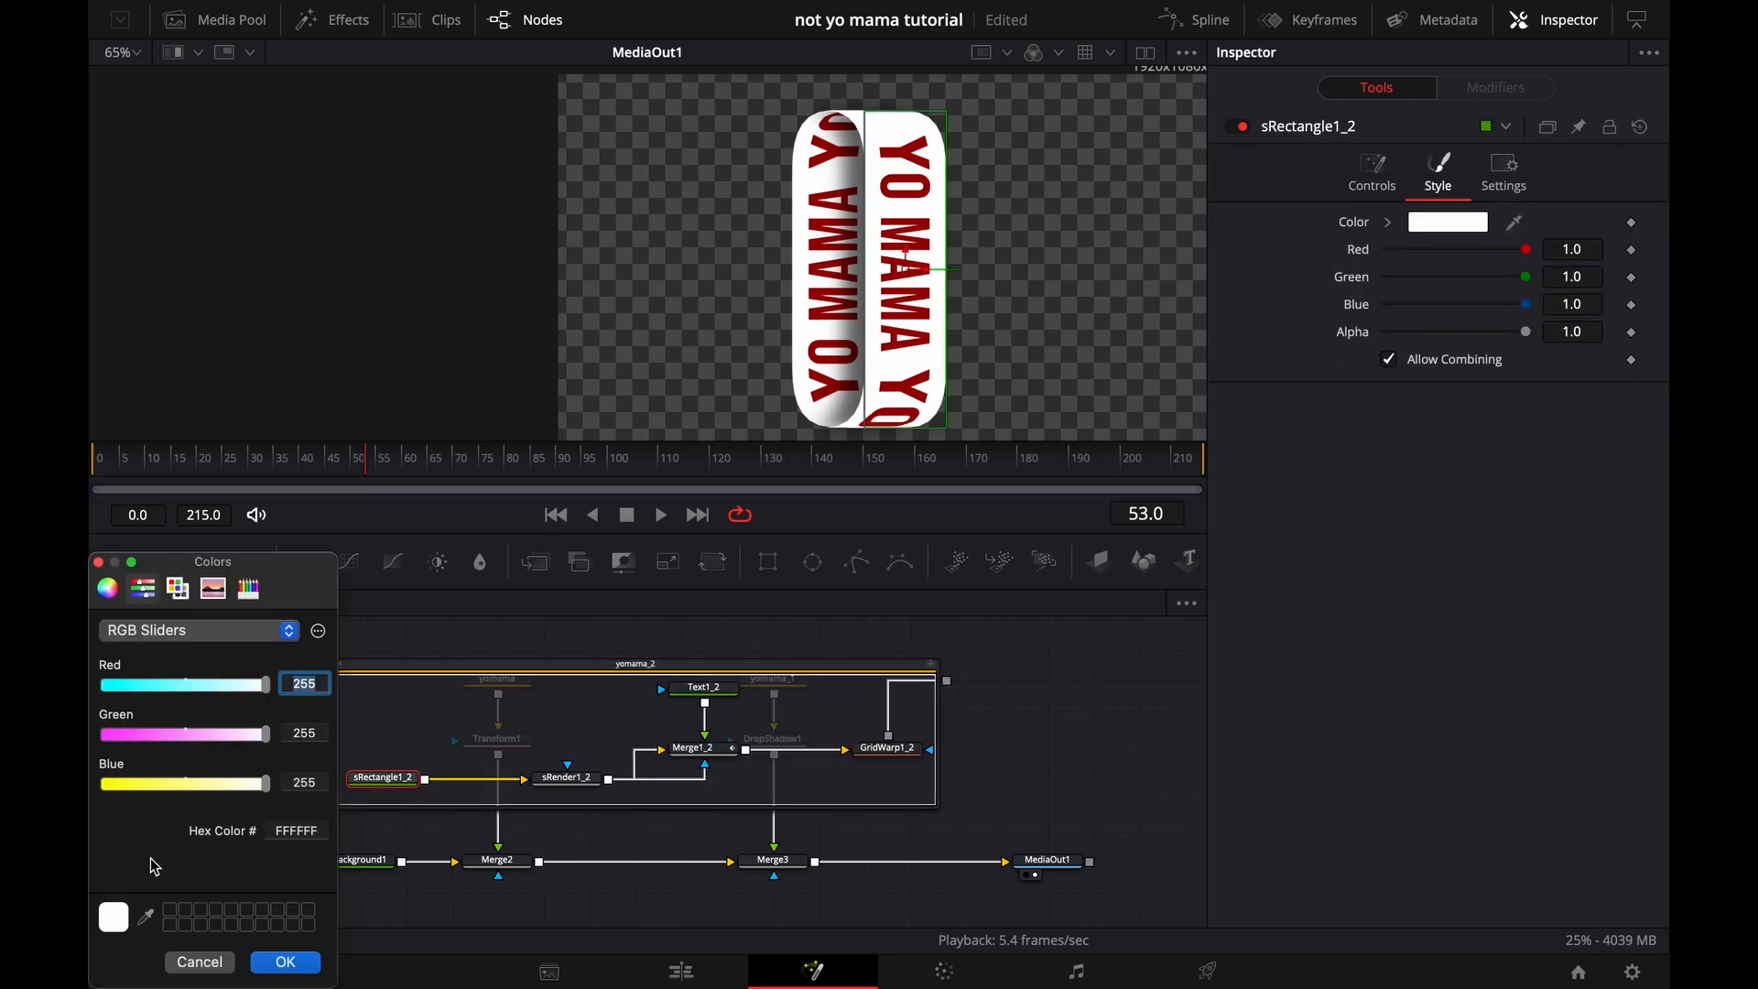
{"action": "left_click", "coordinate": [149, 919]}
{"action": "left_click", "coordinate": [852, 313]}
{"action": "left_click", "coordinate": [704, 687]}
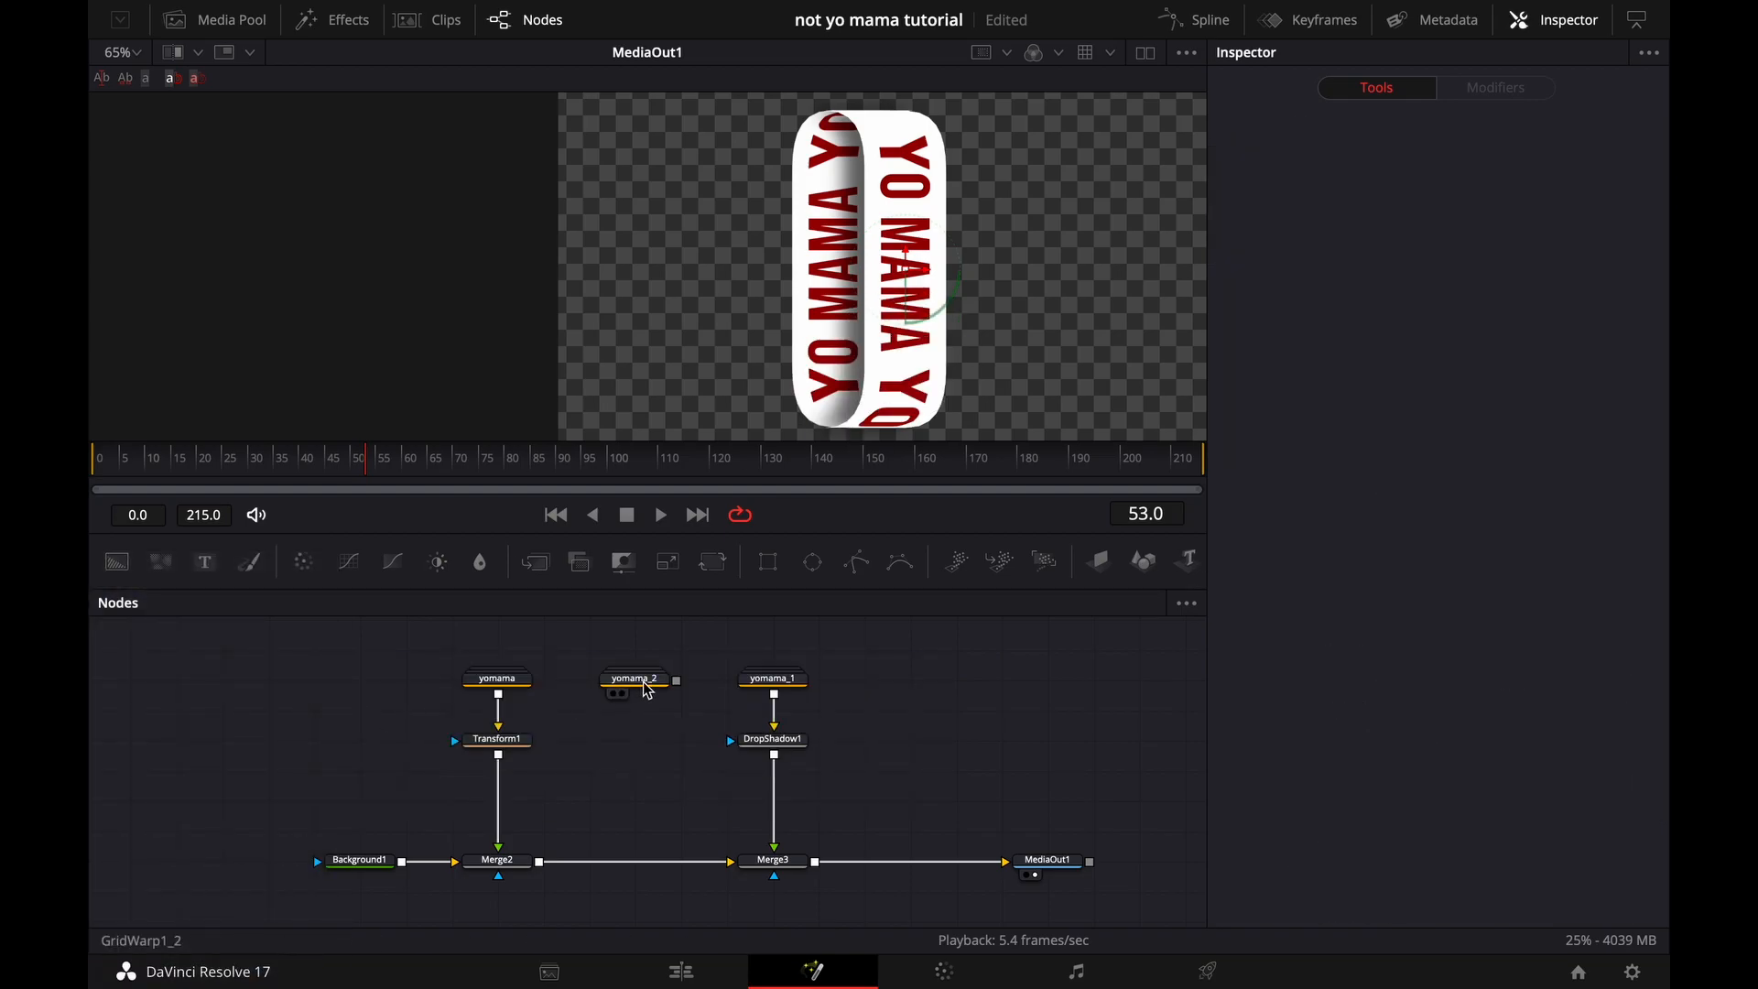
Merge the yomama_2 group over Merge2's output and set the new merge's angle to 90.
{"action": "left_click_drag", "start_coordinate": [676, 682], "coordinate": [541, 865]}
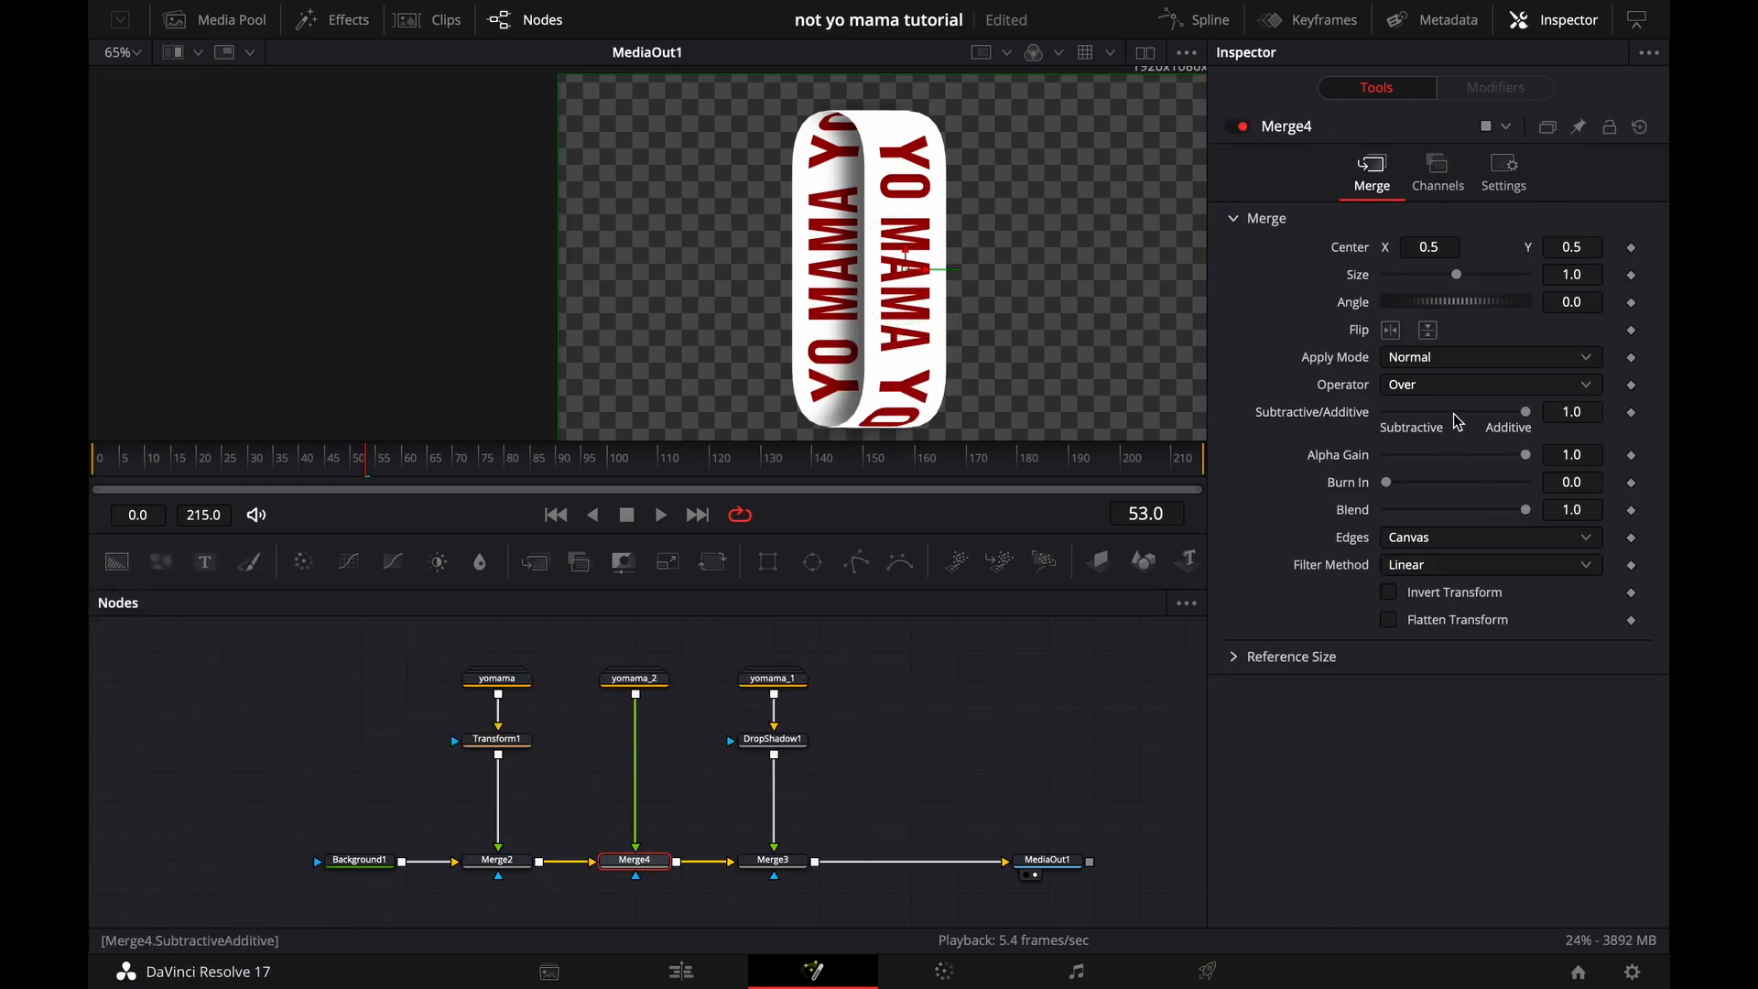
{"action": "left_click_drag", "start_coordinate": [1442, 302], "coordinate": [1518, 311]}
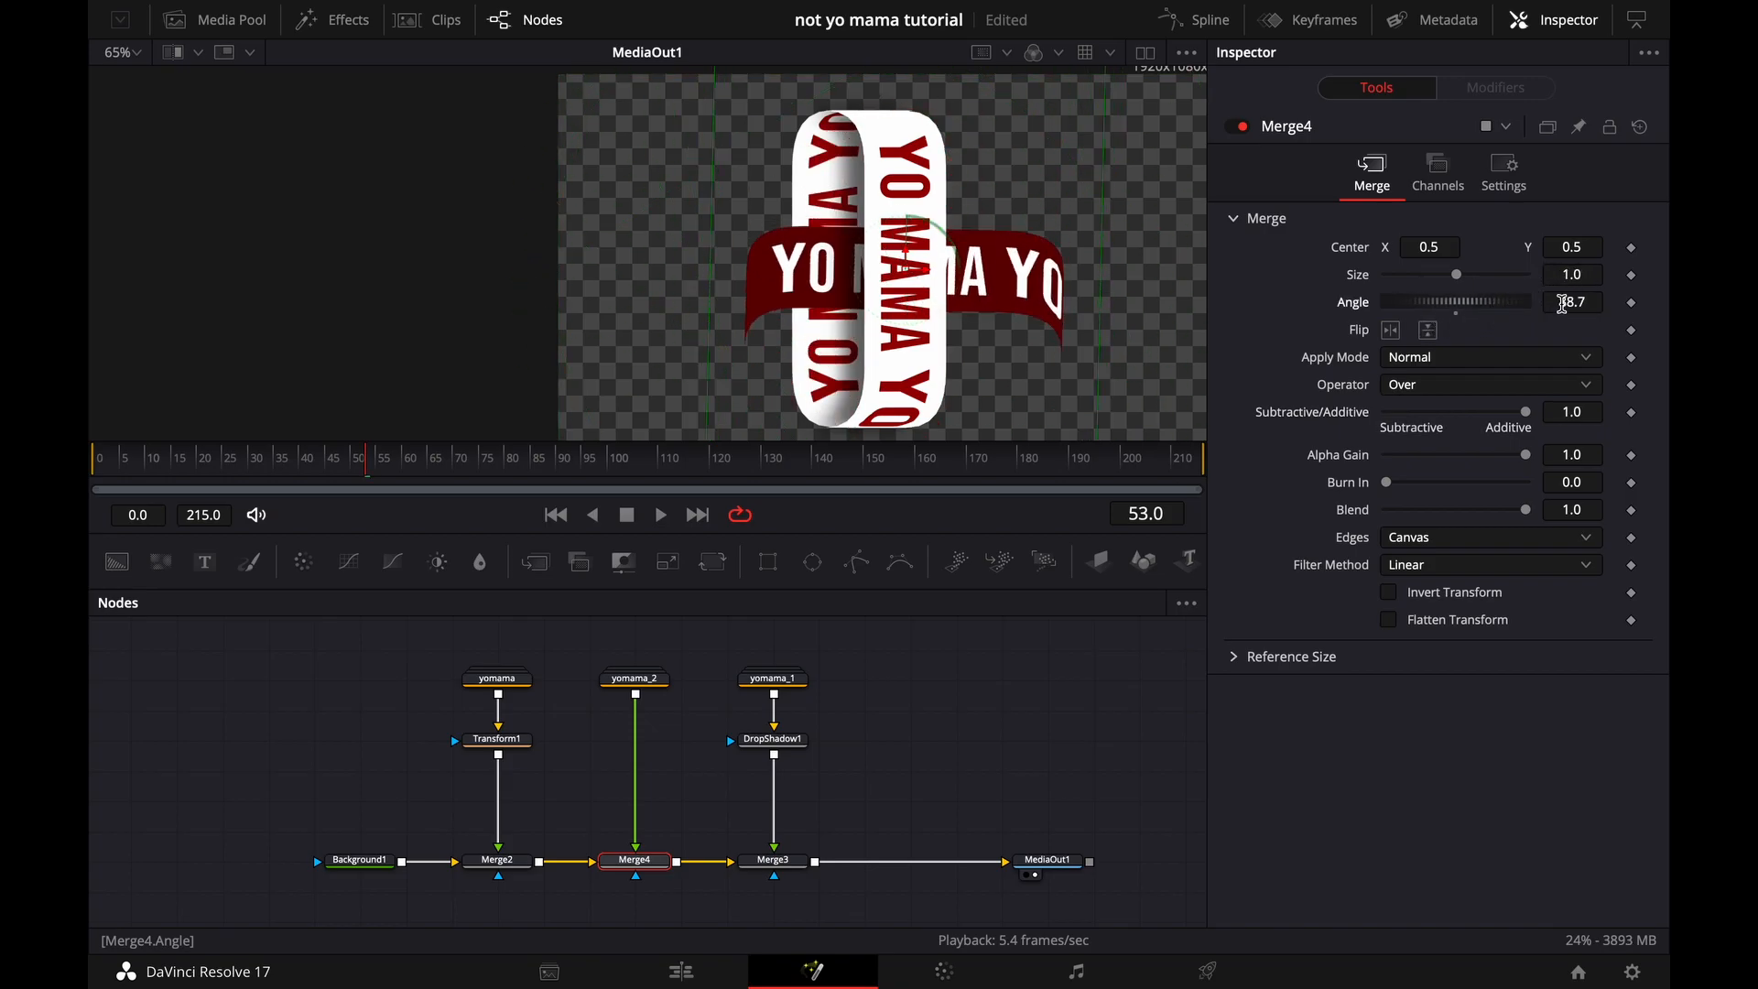
{"action": "double_click", "coordinate": [1587, 307]}
{"action": "type", "text": "90"}
{"action": "key", "text": "Tab"}
Set Merge4's Center X to 0.449 and raise its Center Y to shift the red strip upward.
{"action": "left_click_drag", "start_coordinate": [1577, 248], "coordinate": [1625, 227]}
{"action": "left_click_drag", "start_coordinate": [1456, 247], "coordinate": [1371, 260]}
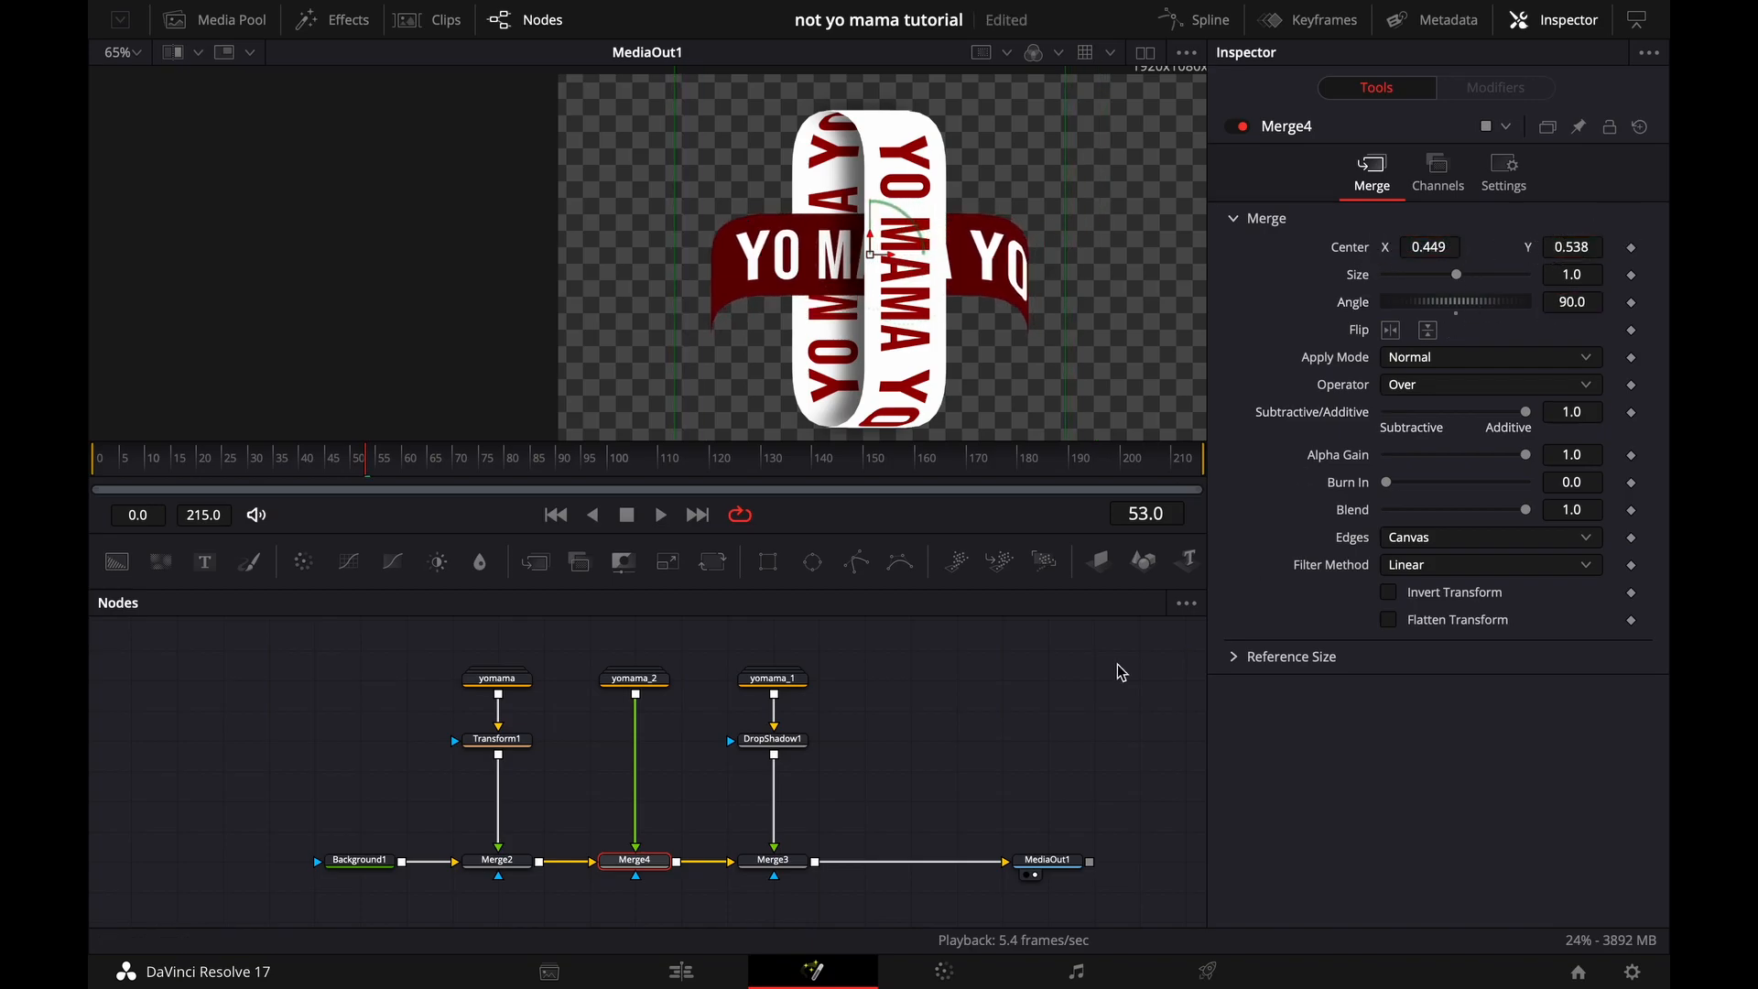
{"action": "left_click_drag", "start_coordinate": [1582, 246], "coordinate": [1614, 239]}
Duplicate the yomama_2 group, merge the copy over Merge3's output, and set the new merge's angle to 90.
{"action": "left_click", "coordinate": [635, 682]}
{"action": "left_click", "coordinate": [969, 750]}
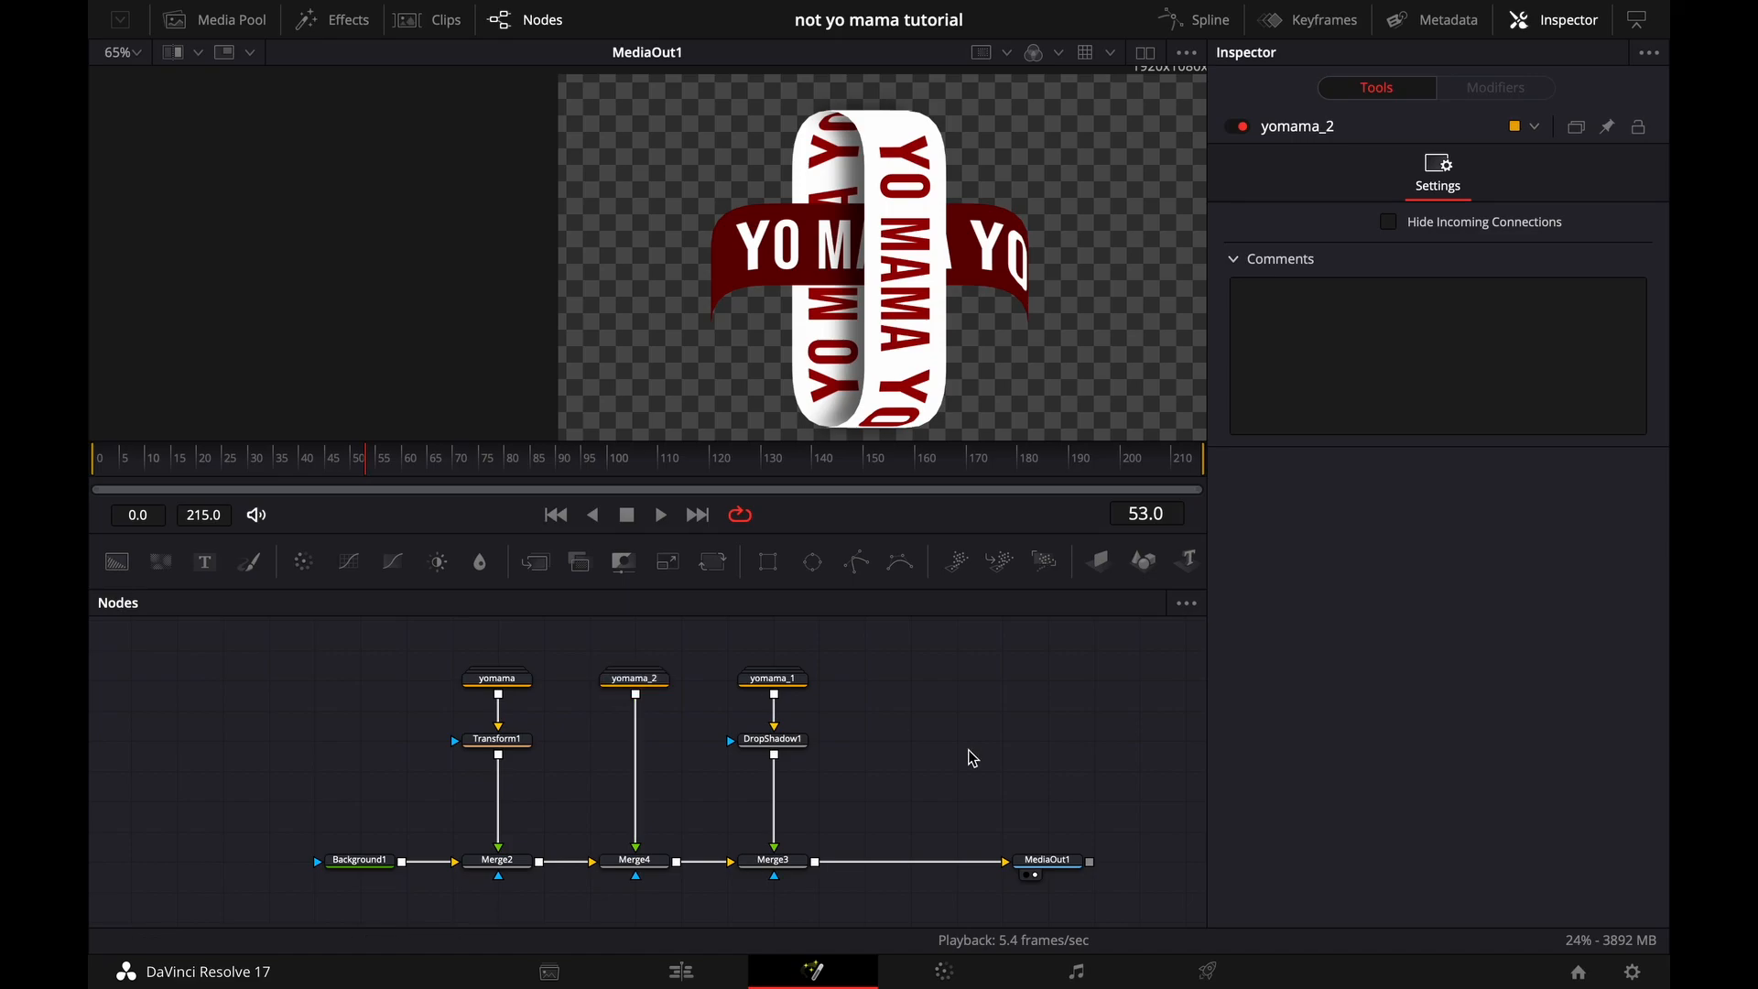
{"action": "left_click_drag", "start_coordinate": [904, 740], "coordinate": [815, 862]}
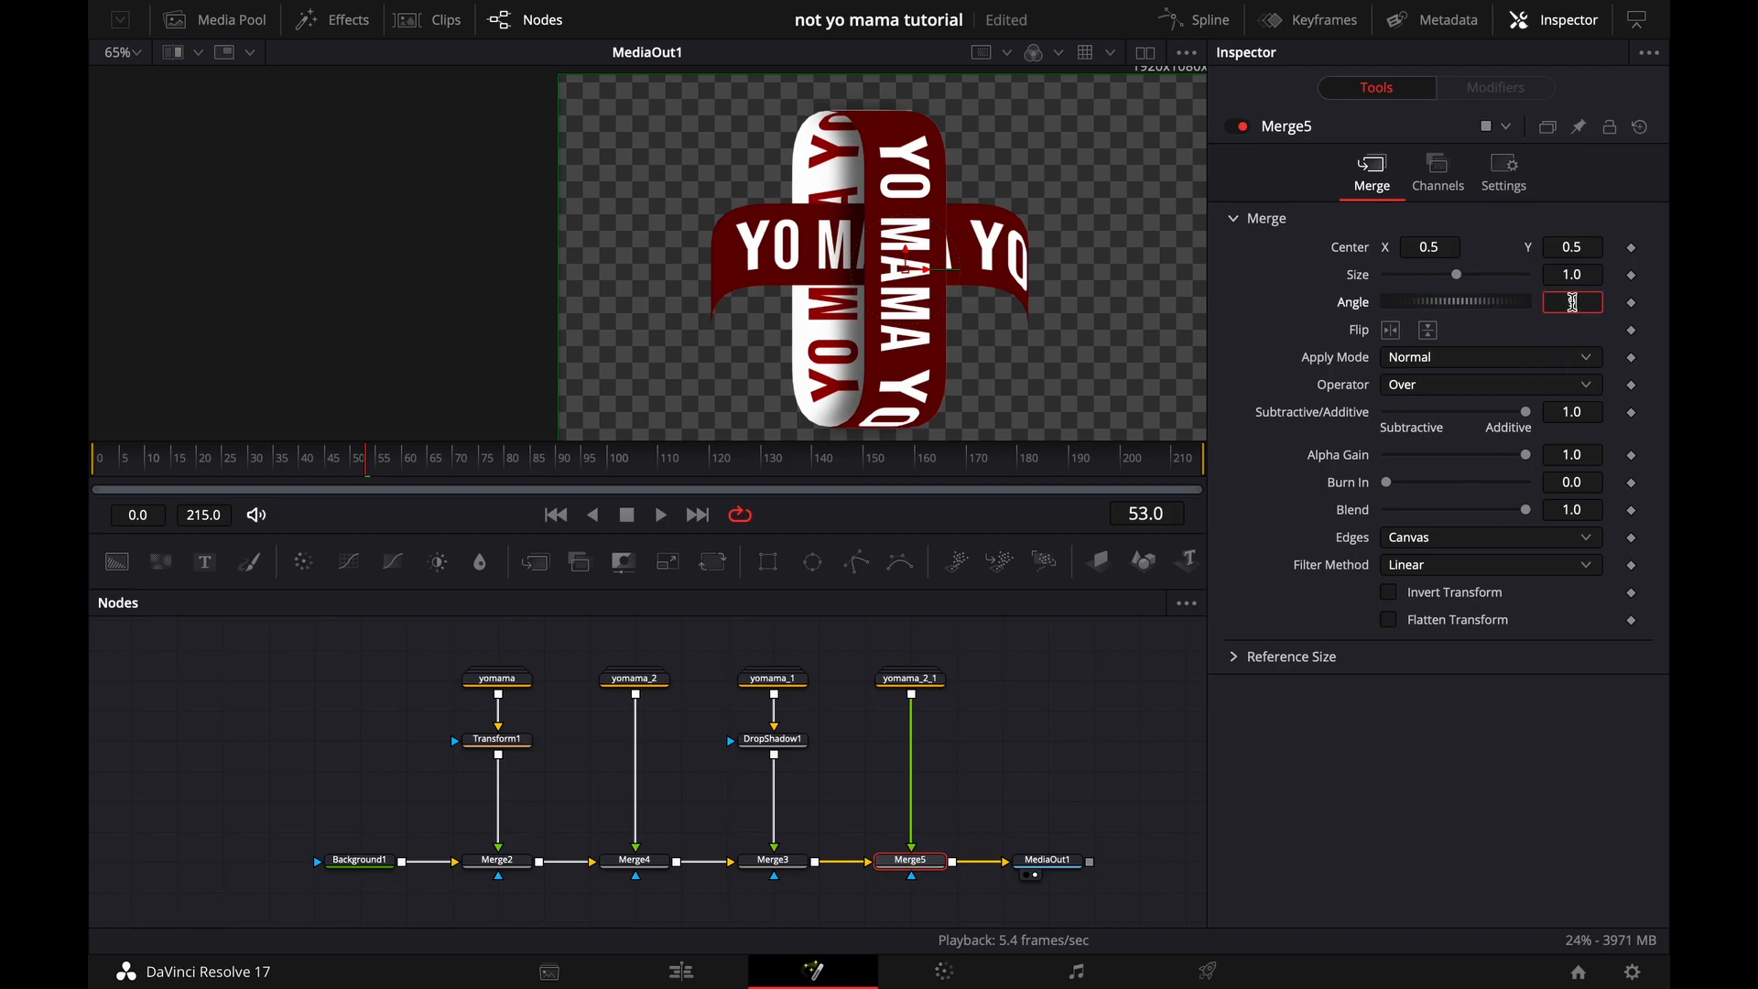
{"action": "type", "text": "90"}
{"action": "key", "text": "Tab"}
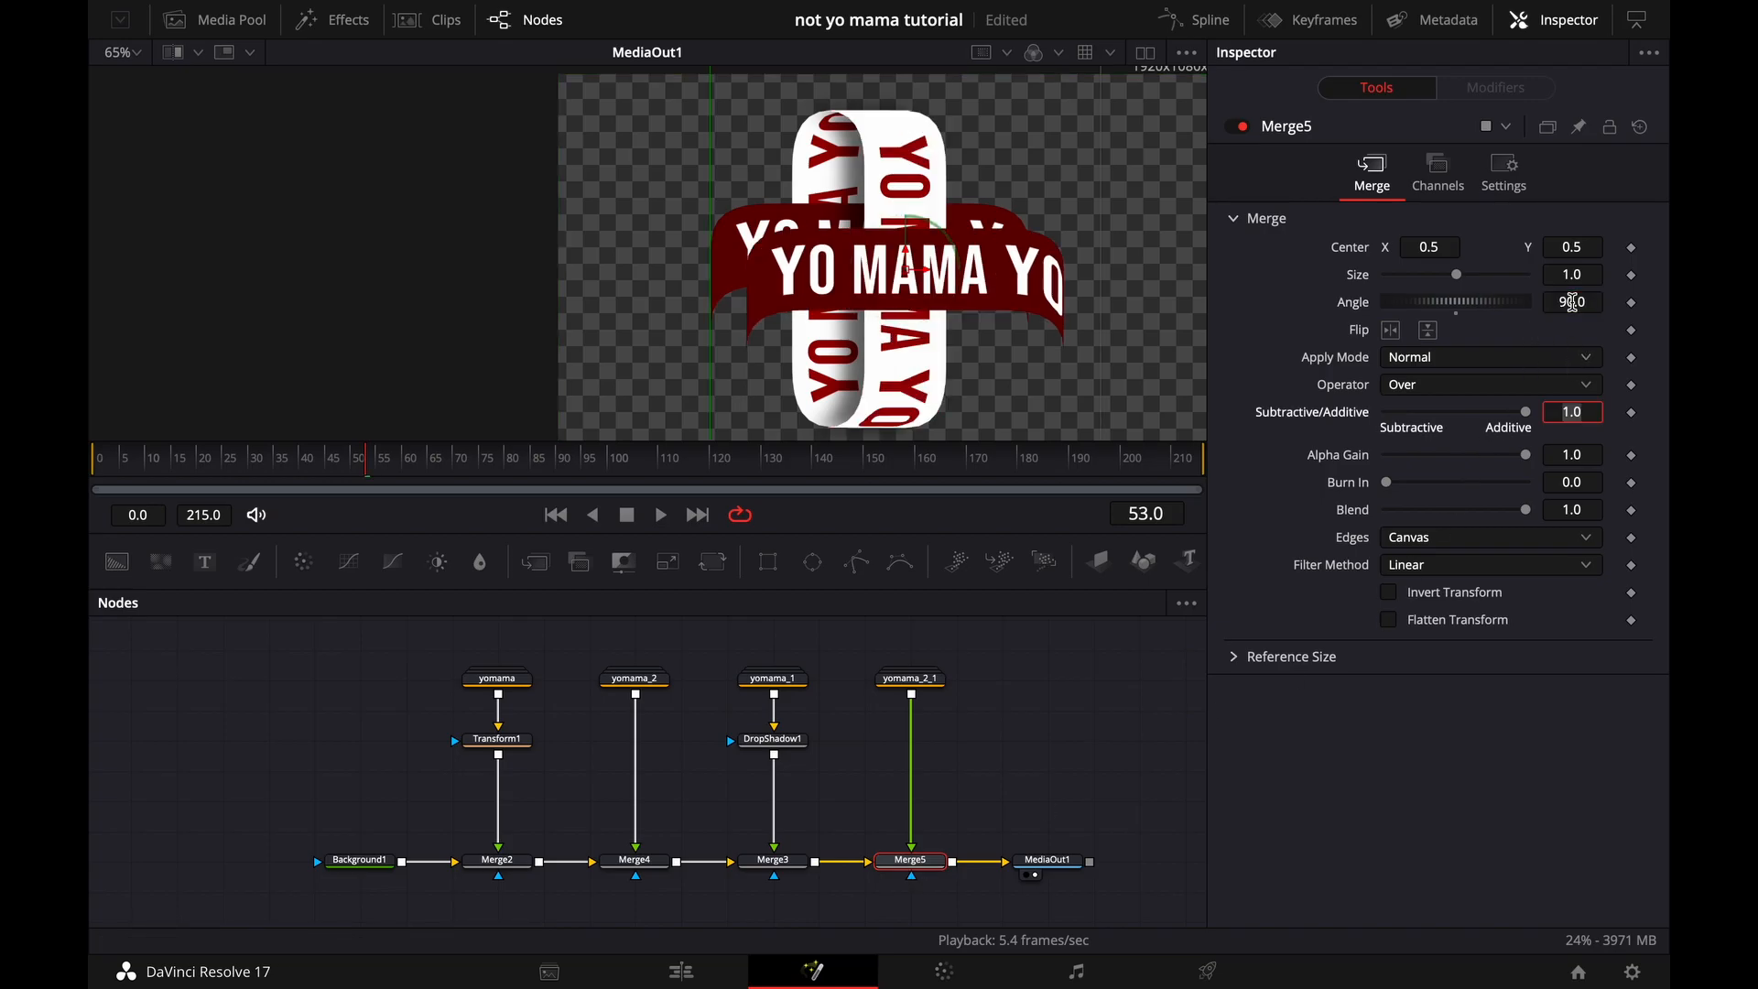
Set Merge5's angle to 270 and its center to X 0.448, Y 0.389 to line it up with the other red strip.
{"action": "left_click", "coordinate": [1572, 302]}
{"action": "type", "text": "270"}
{"action": "key", "text": "Tab"}
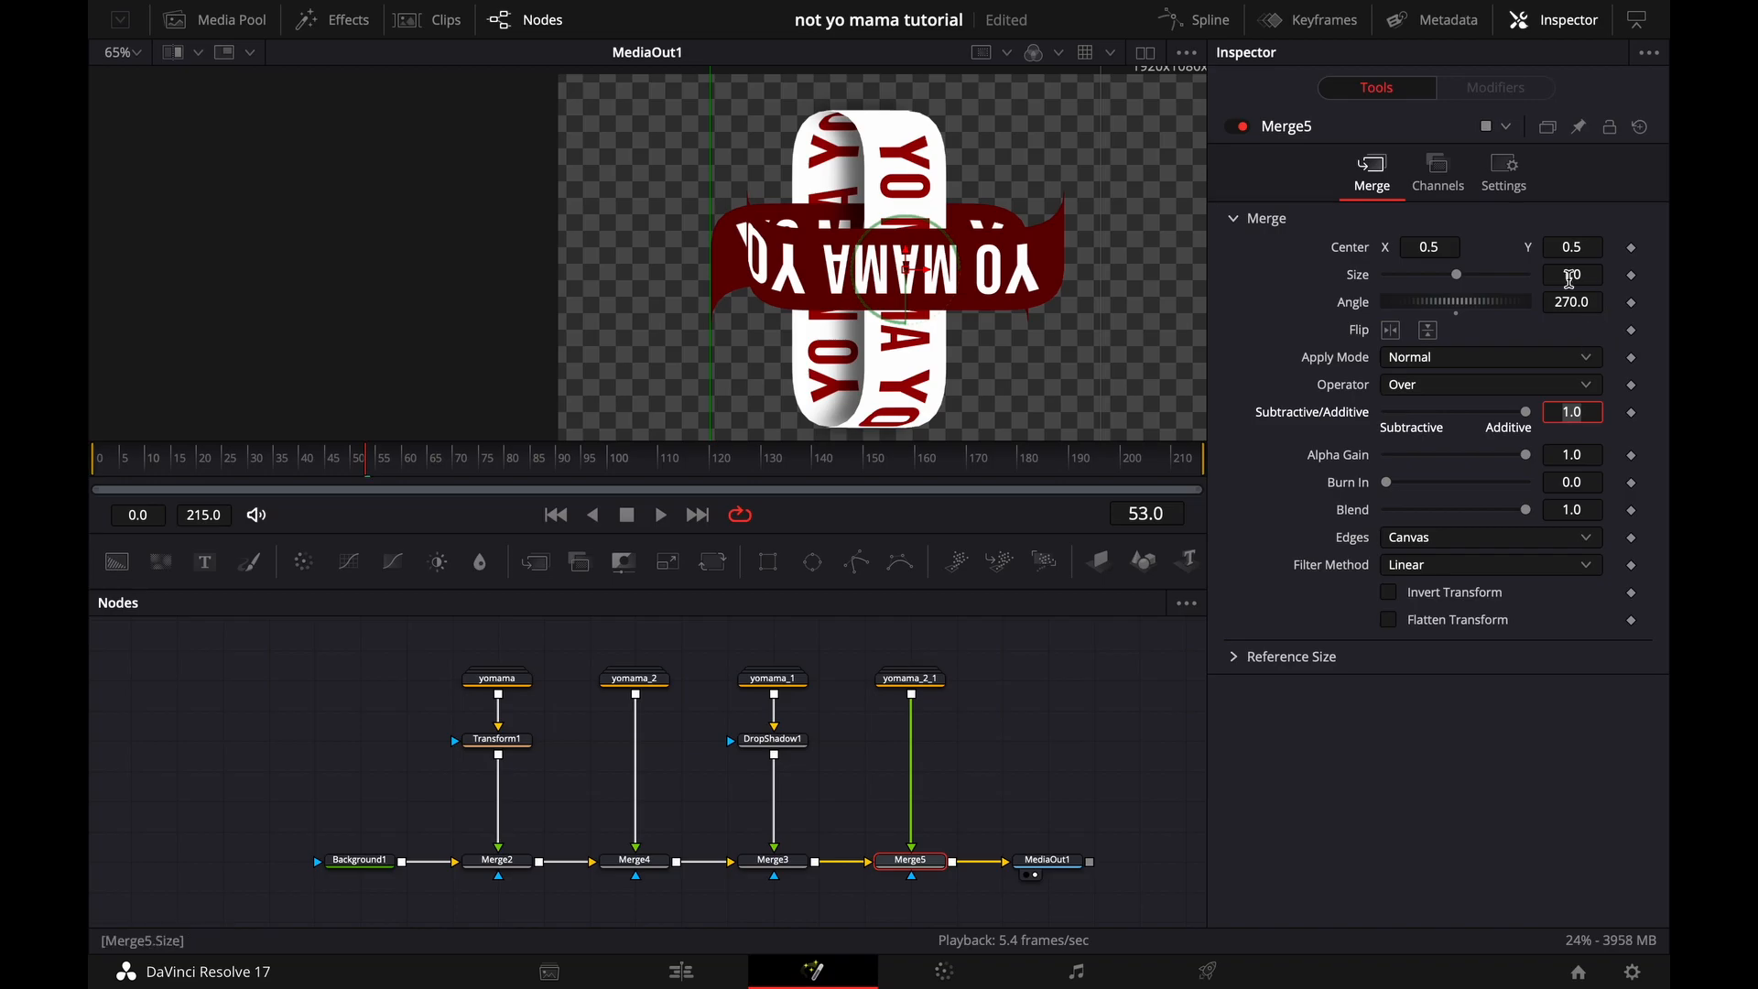
{"action": "left_click_drag", "start_coordinate": [1443, 245], "coordinate": [1387, 254]}
{"action": "mouse_move", "coordinate": [1575, 250]}
{"action": "left_mouse_down"}
{"action": "mouse_move", "coordinate": [1578, 266]}
{"action": "mouse_move", "coordinate": [1559, 245]}
{"action": "left_mouse_up"}
{"action": "scroll", "coordinate": [990, 229], "scroll_direction": "up", "scroll_amount": 5}
{"action": "left_click_drag", "start_coordinate": [1432, 245], "coordinate": [1431, 245]}
{"action": "scroll", "coordinate": [1042, 275], "scroll_direction": "down", "scroll_amount": 6}
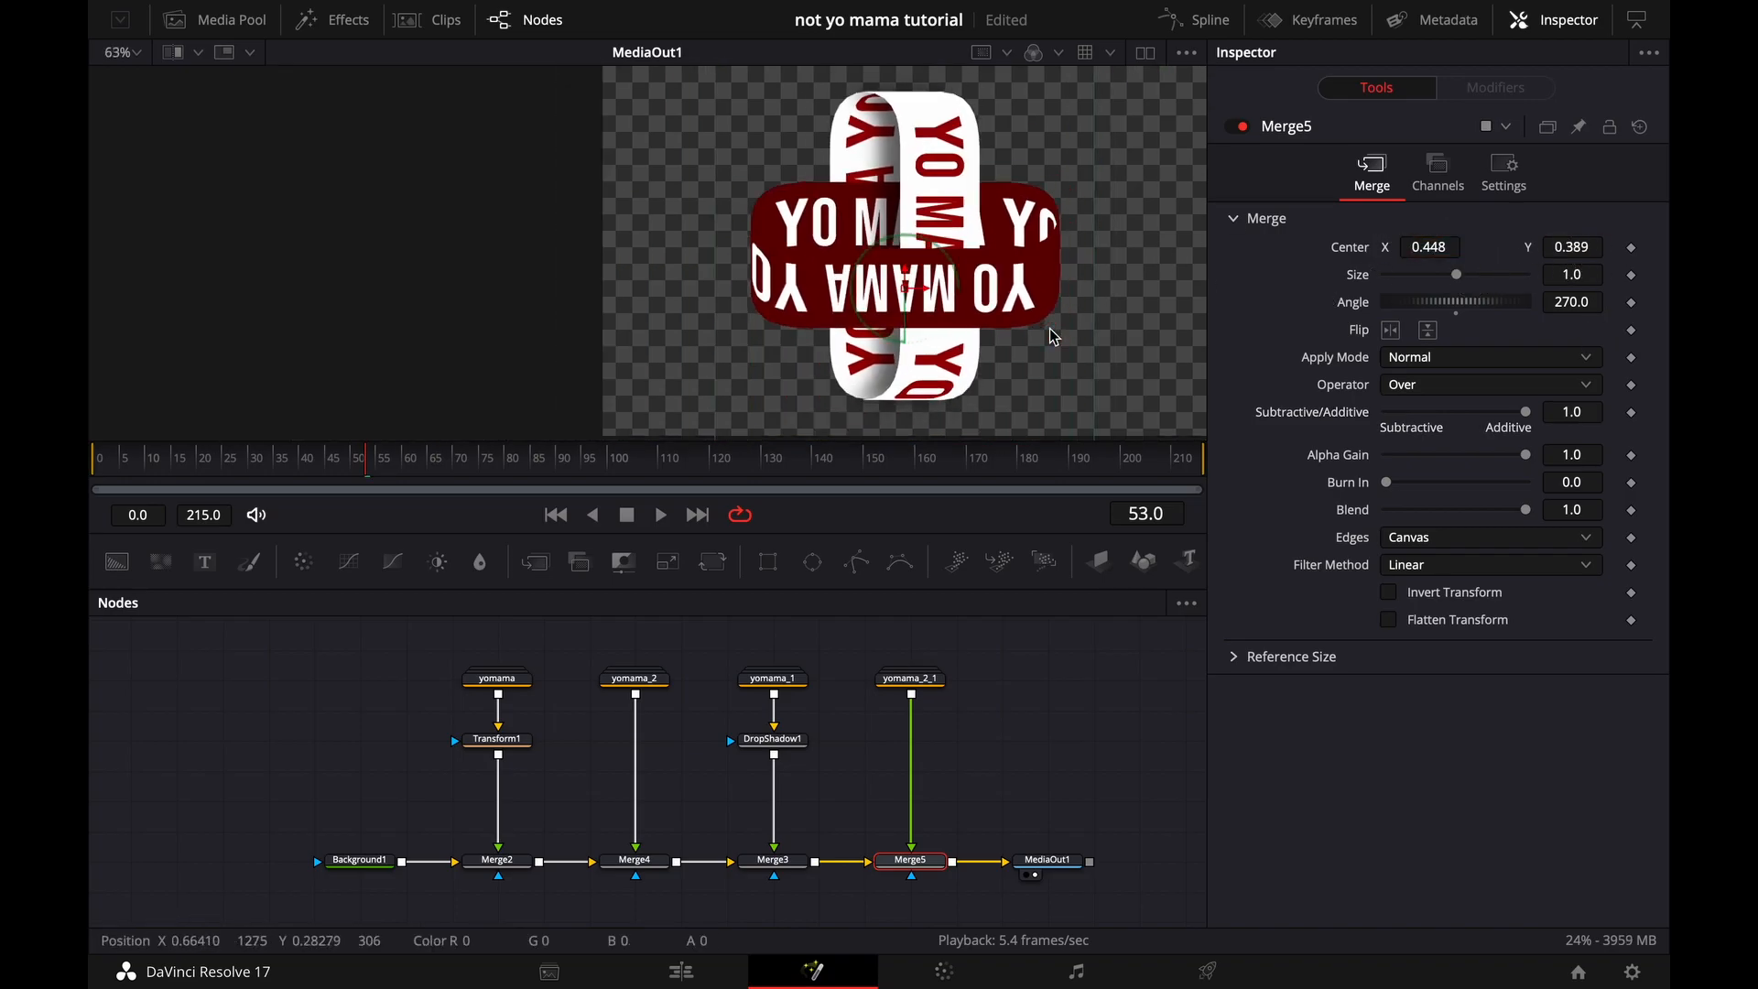
Set Merge5's angle to 90 and adjust its Center Y.
{"action": "left_click", "coordinate": [1572, 302]}
{"action": "type", "text": "90"}
{"action": "key", "text": "Return"}
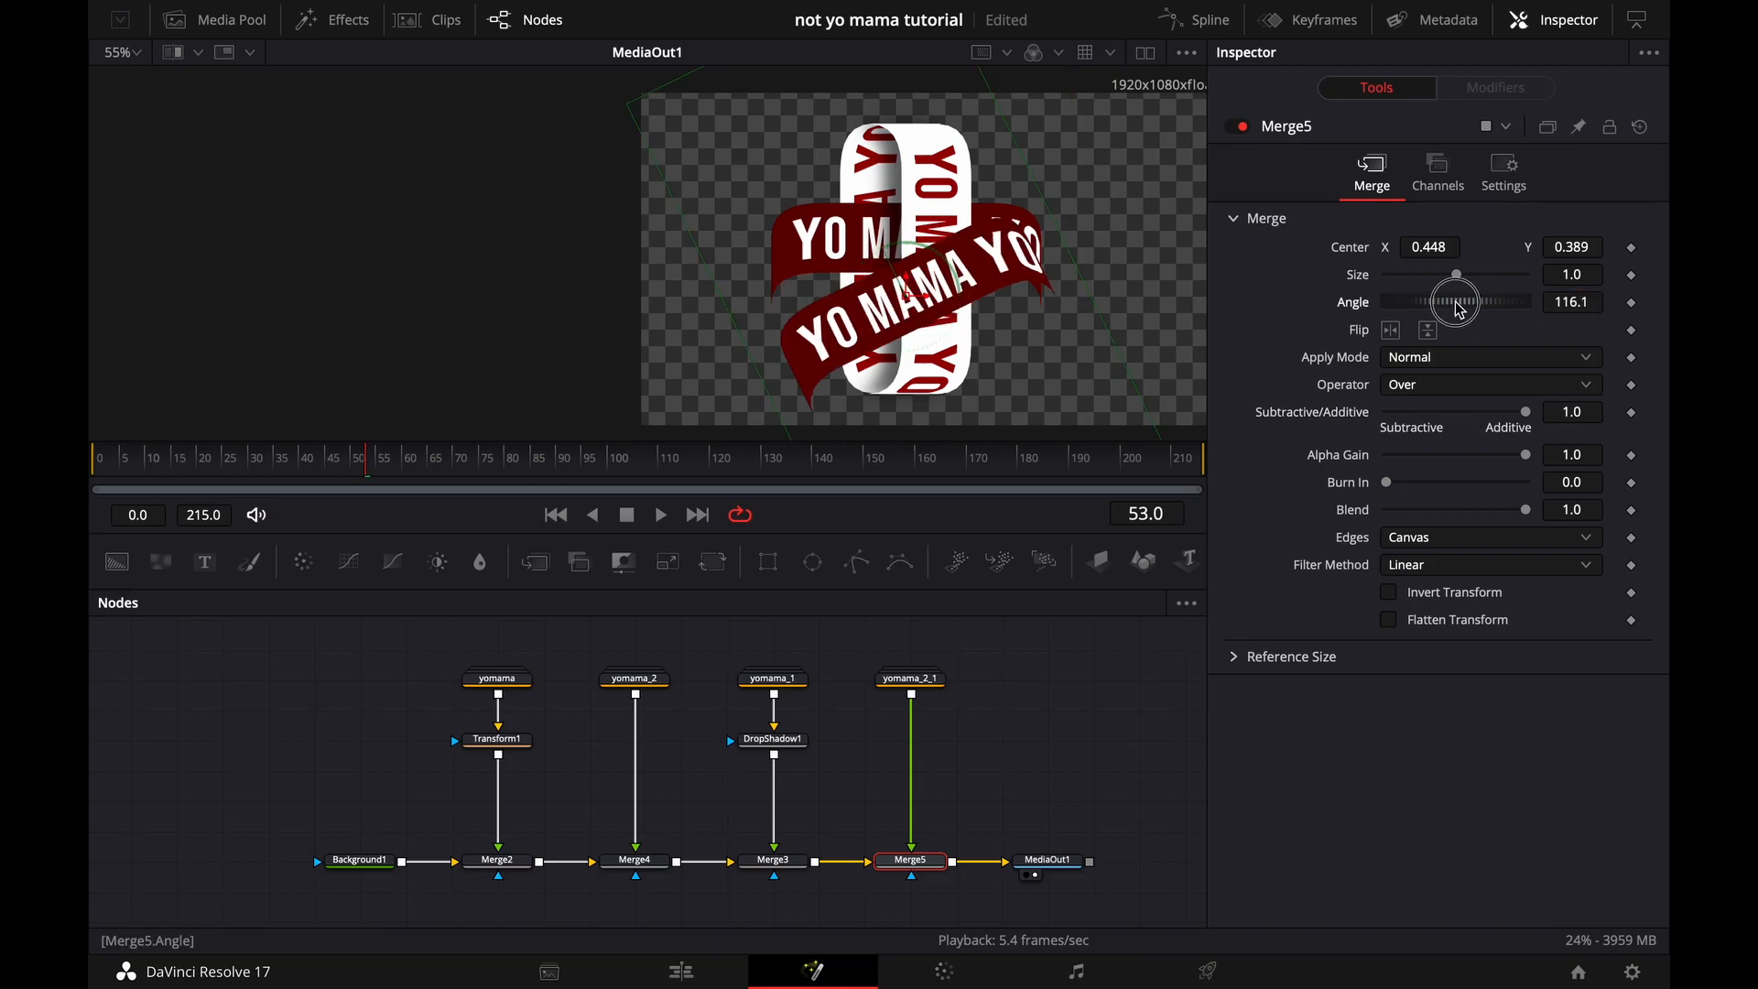
{"action": "left_click_drag", "start_coordinate": [1575, 251], "coordinate": [1376, 302]}
Set Merge4's angle to 270, and set Merge5's Center Y to about 0.577.
{"action": "left_click", "coordinate": [634, 861]}
{"action": "double_click", "coordinate": [1574, 302]}
{"action": "type", "text": "270"}
{"action": "key", "text": "Return"}
{"action": "left_click", "coordinate": [910, 860]}
{"action": "left_click_drag", "start_coordinate": [1587, 254], "coordinate": [1601, 244]}
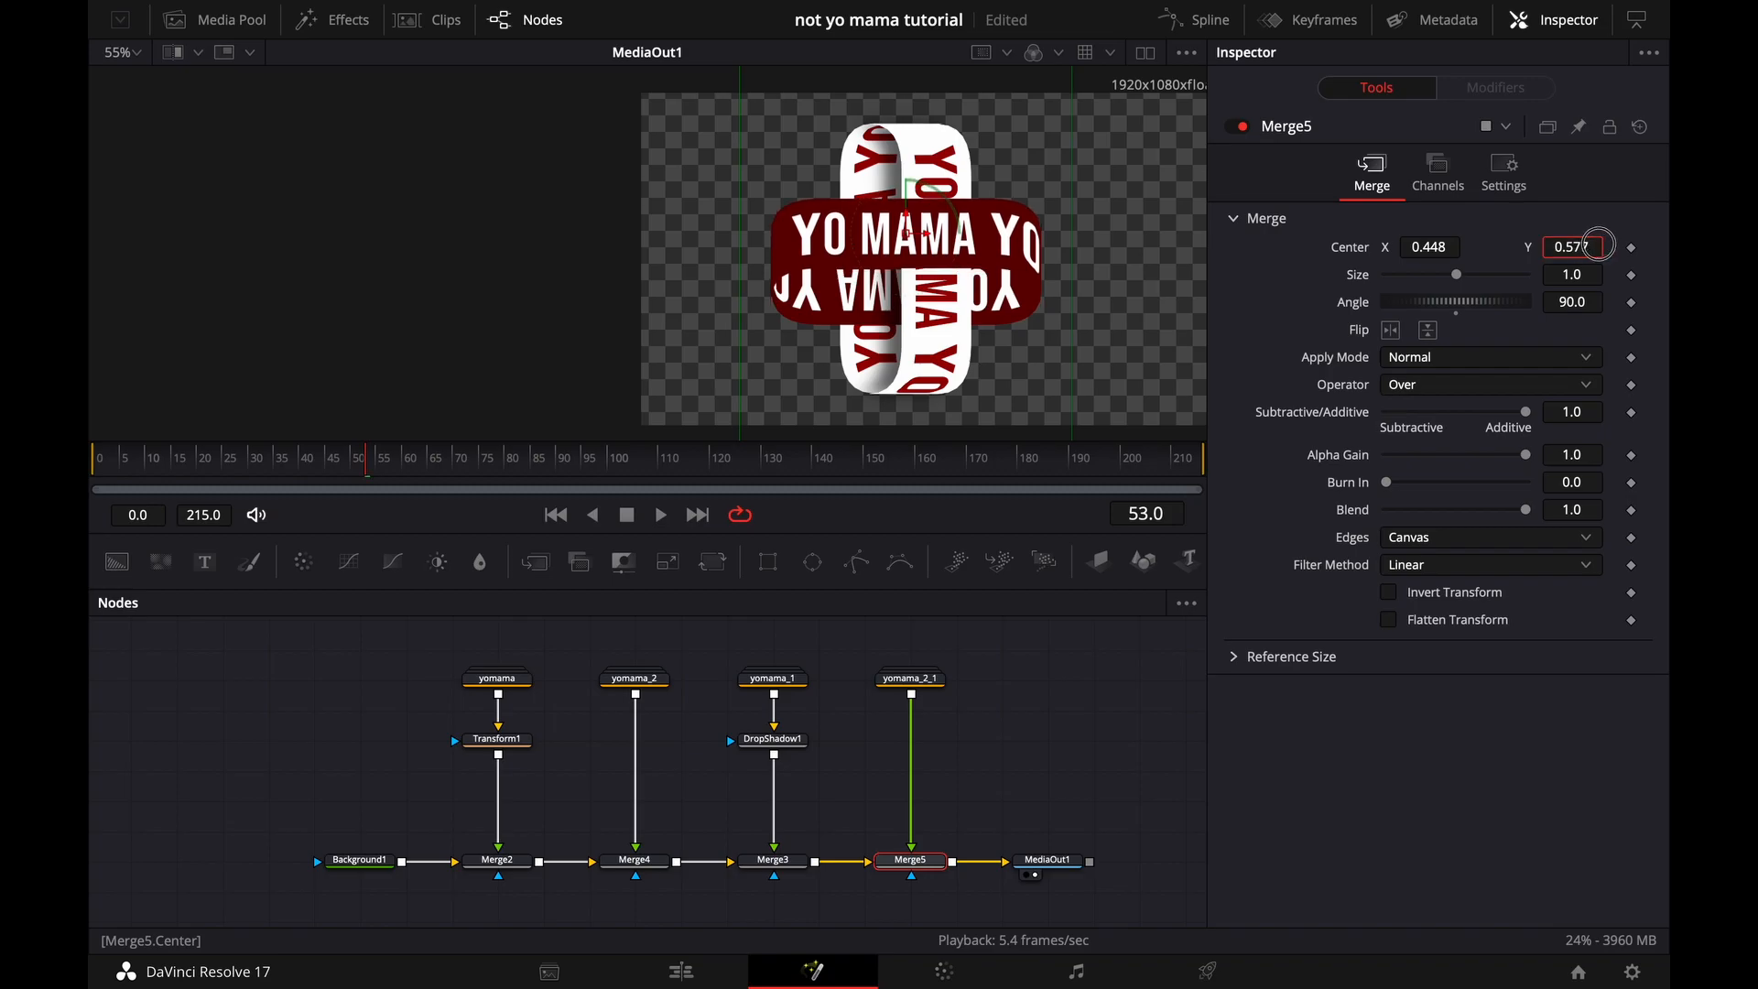
Copy DropShadow1 and insert one copy between yomama_2_1 and Merge5 and another between yomama_2 and Merge4.
{"action": "left_click", "coordinate": [773, 741]}
{"action": "left_click", "coordinate": [988, 748]}
{"action": "key", "text": "super+v"}
{"action": "left_click", "coordinate": [912, 788]}
{"action": "left_click_drag", "start_coordinate": [953, 681], "coordinate": [910, 859]}
{"action": "left_click_drag", "start_coordinate": [983, 738], "coordinate": [892, 767]}
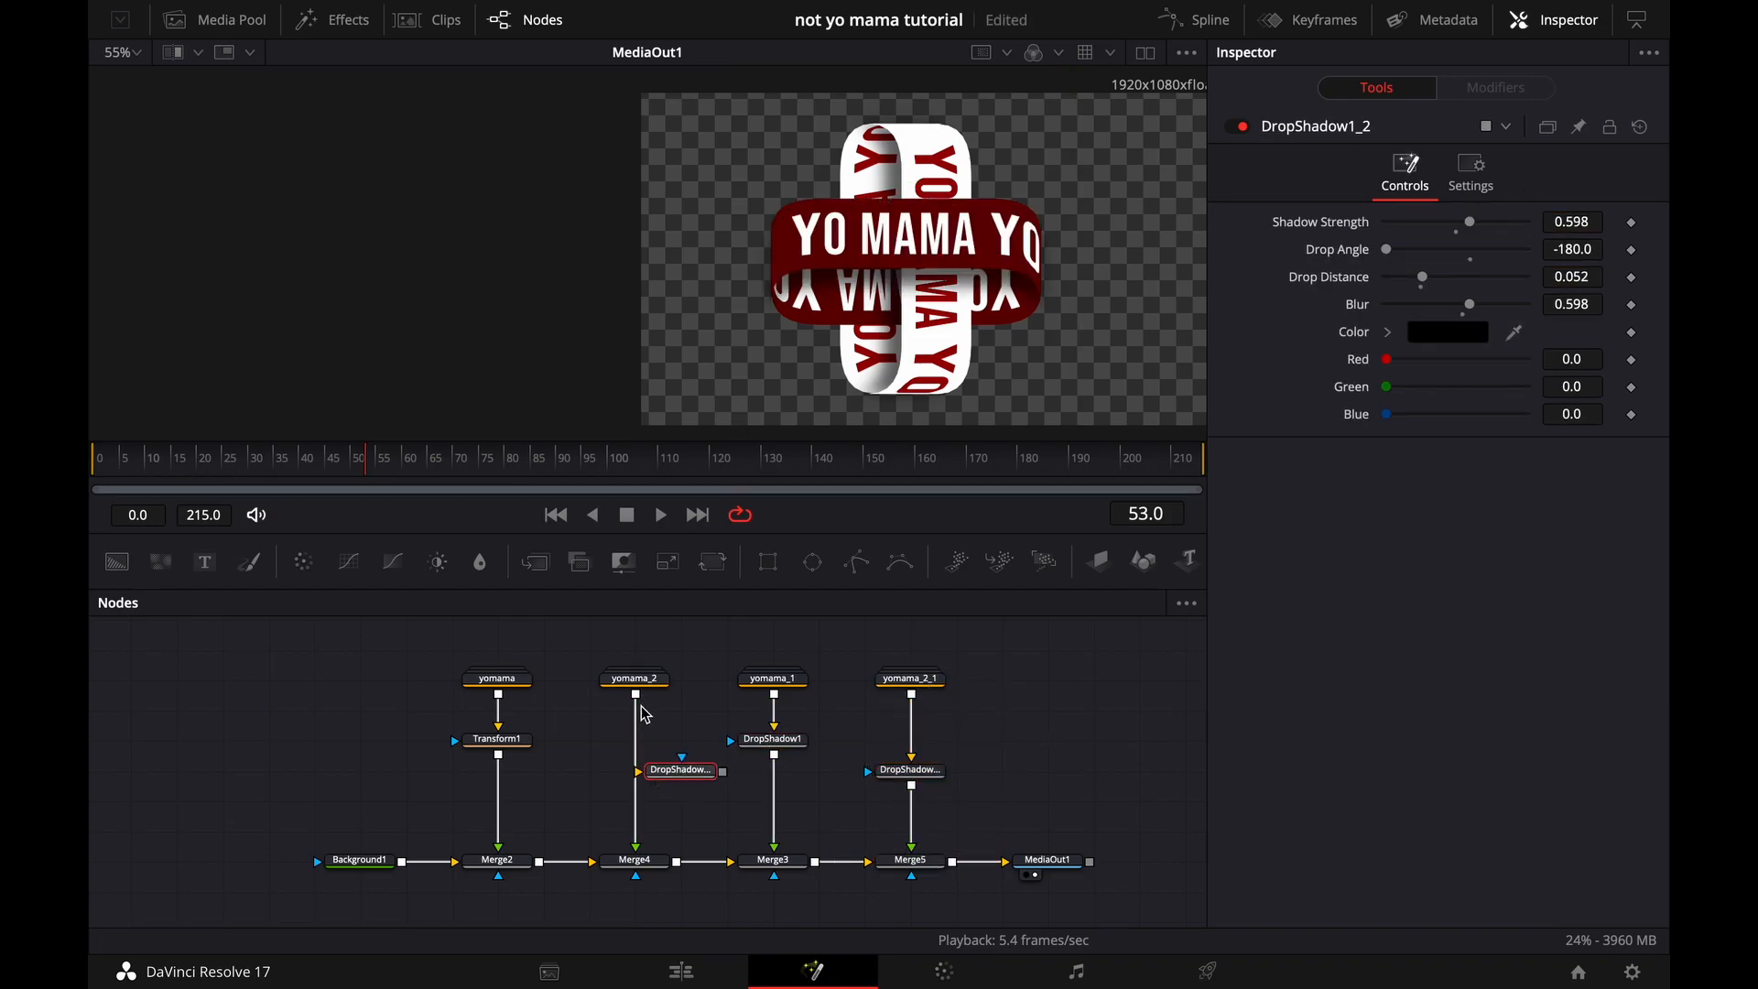
{"action": "left_click", "coordinate": [636, 809]}
{"action": "left_click_drag", "start_coordinate": [677, 680], "coordinate": [635, 856]}
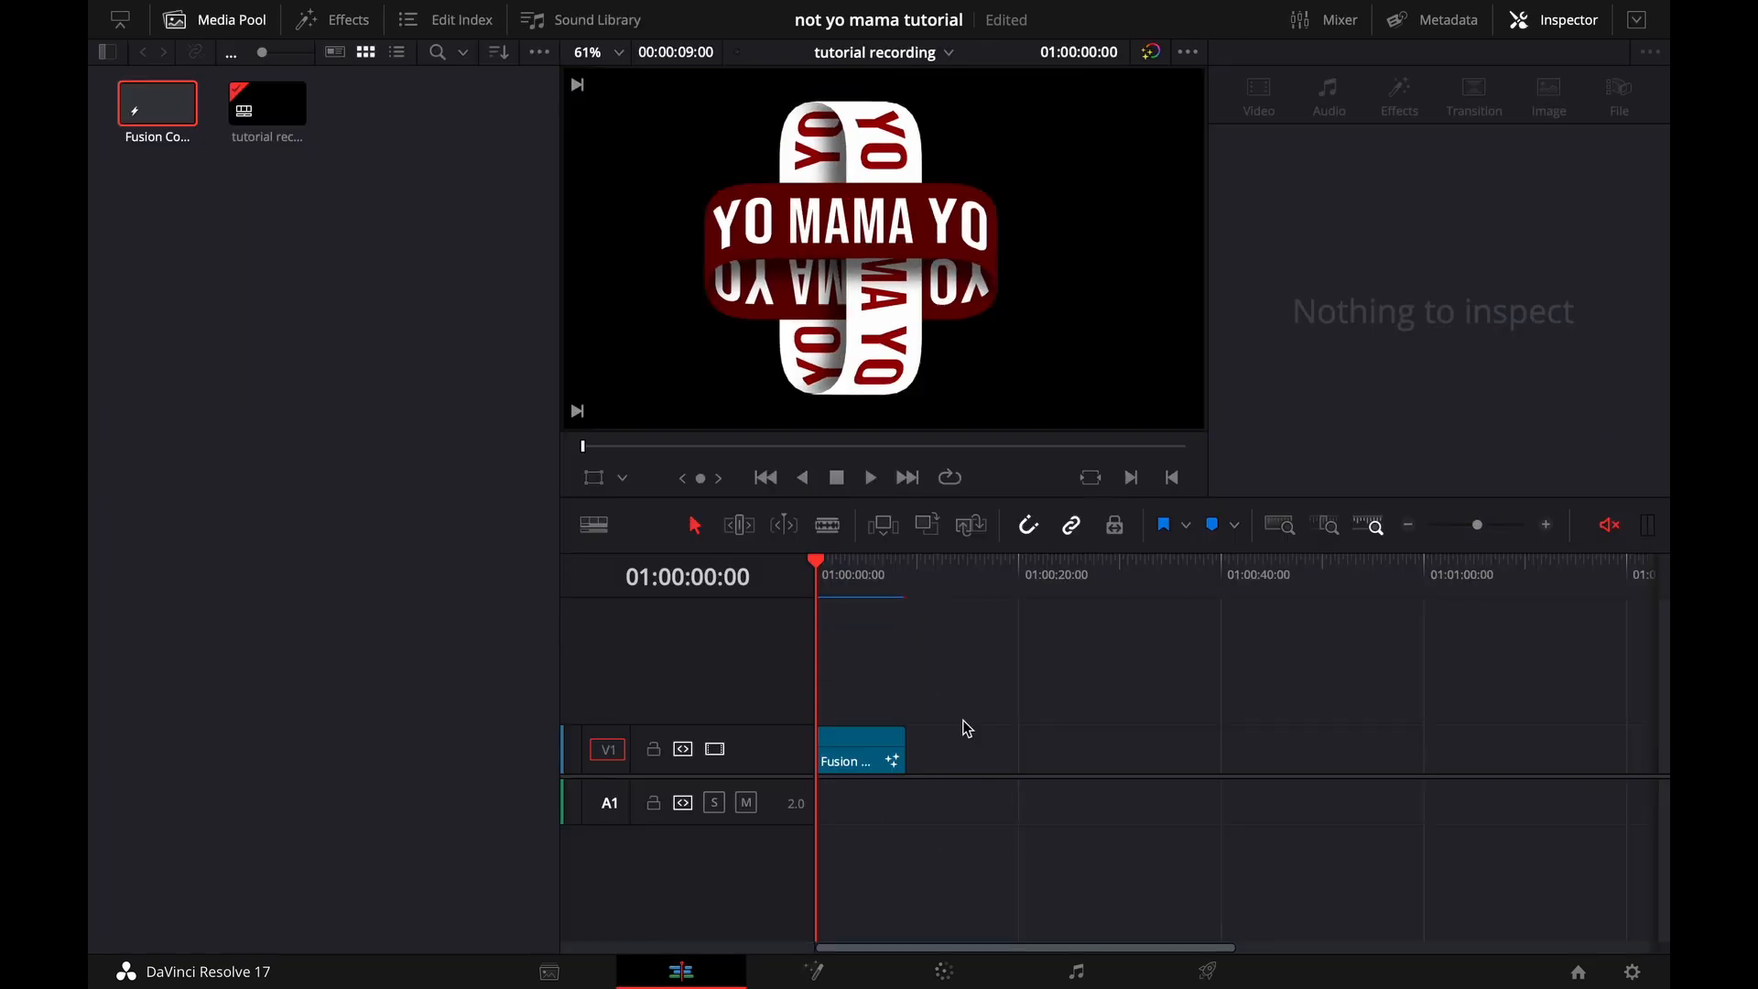
Hide the media pool on the Edit page, rotate the Fusion composition clip by 45 degrees, and play it back.
{"action": "left_click", "coordinate": [198, 20]}
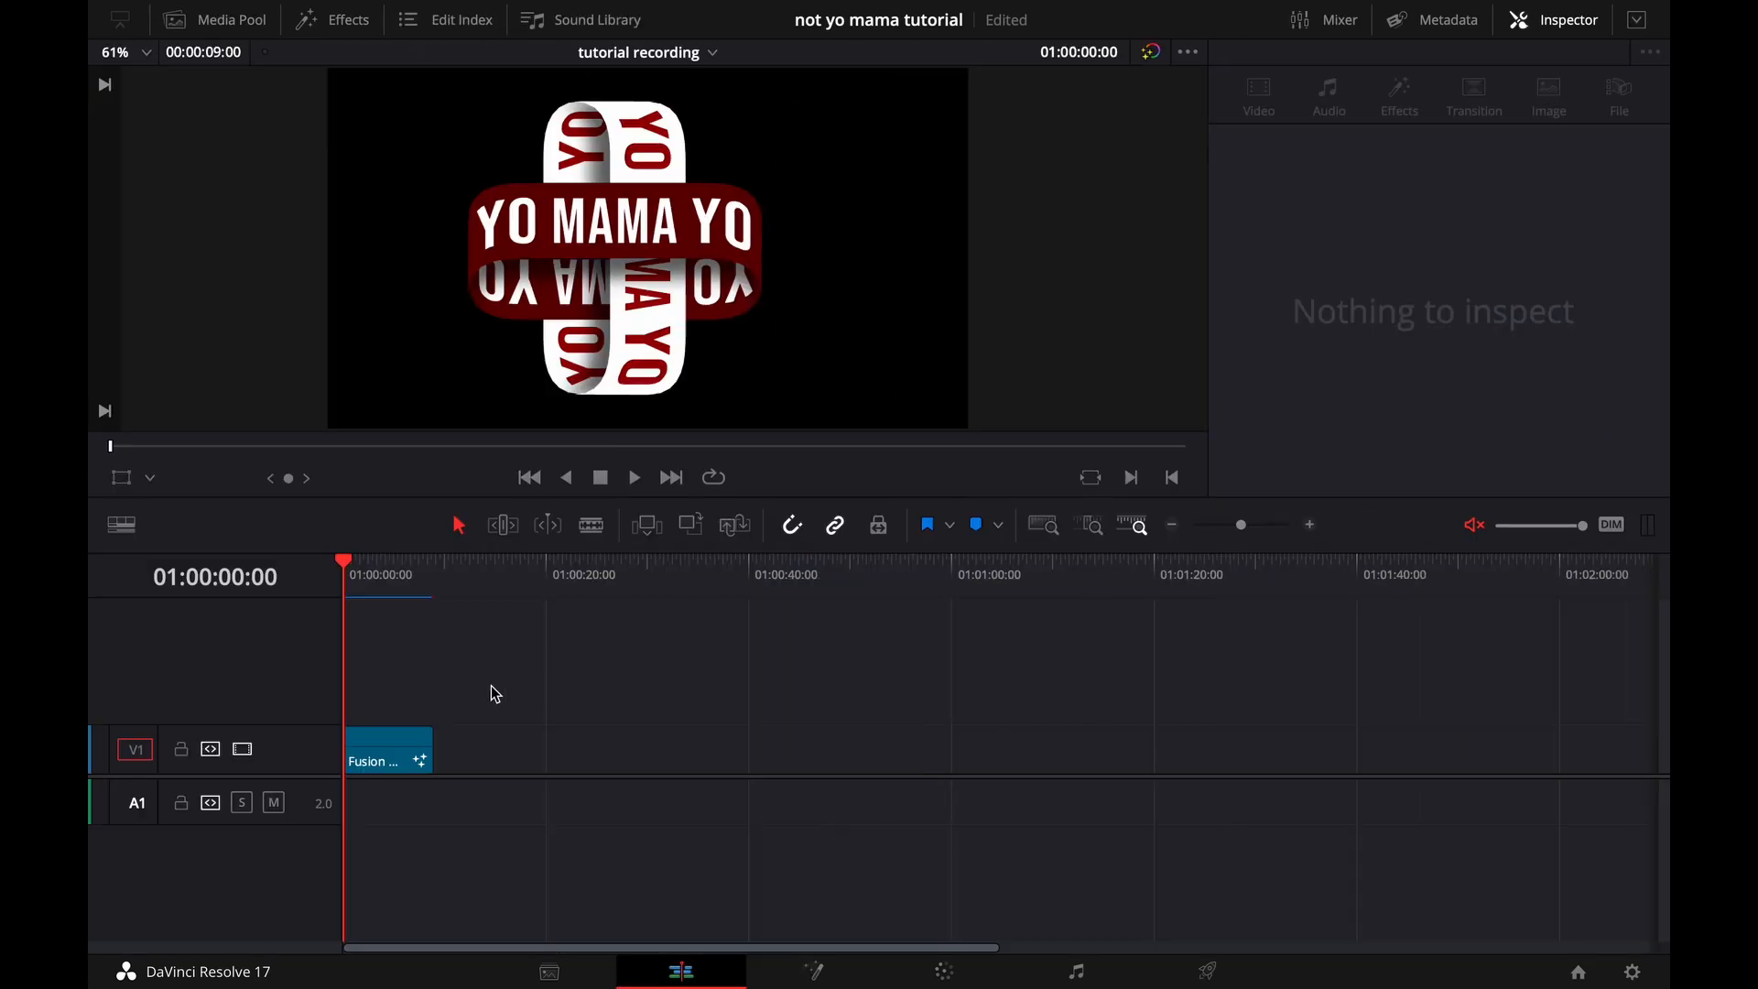
{"action": "left_click", "coordinate": [390, 738]}
{"action": "type", "text": "45"}
{"action": "key", "text": "Return"}
{"action": "left_click_drag", "start_coordinate": [1538, 173], "coordinate": [1596, 215]}
{"action": "key", "text": "space"}
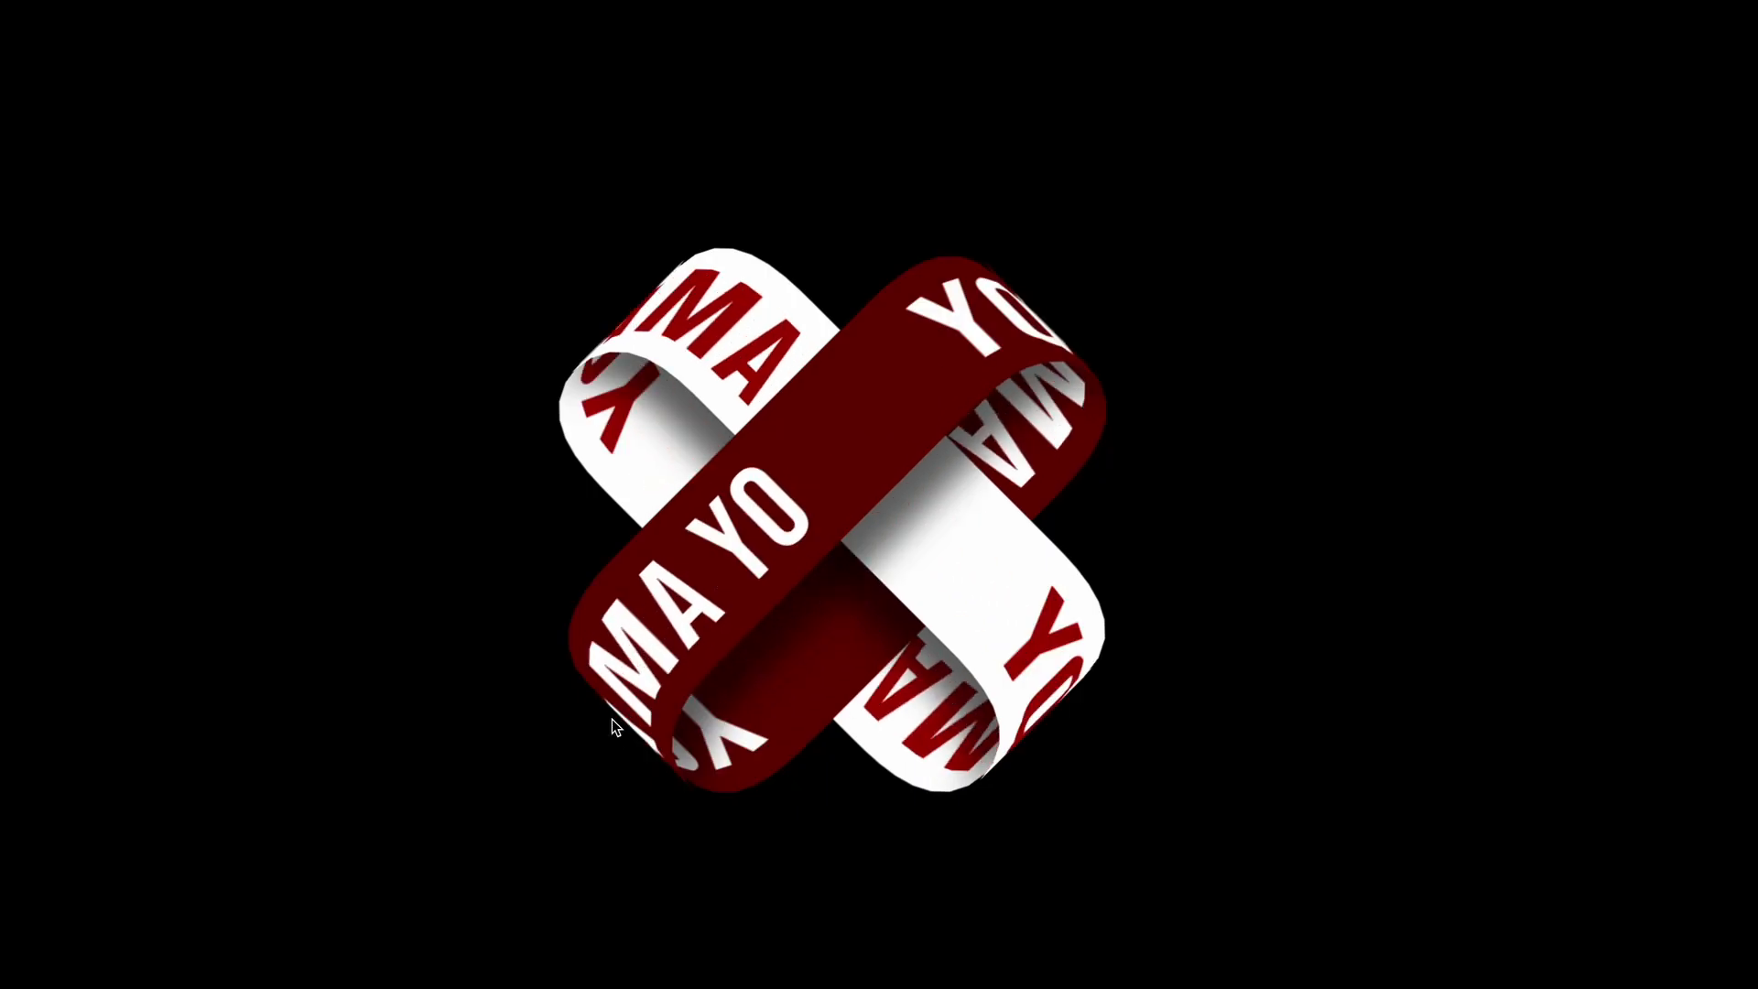